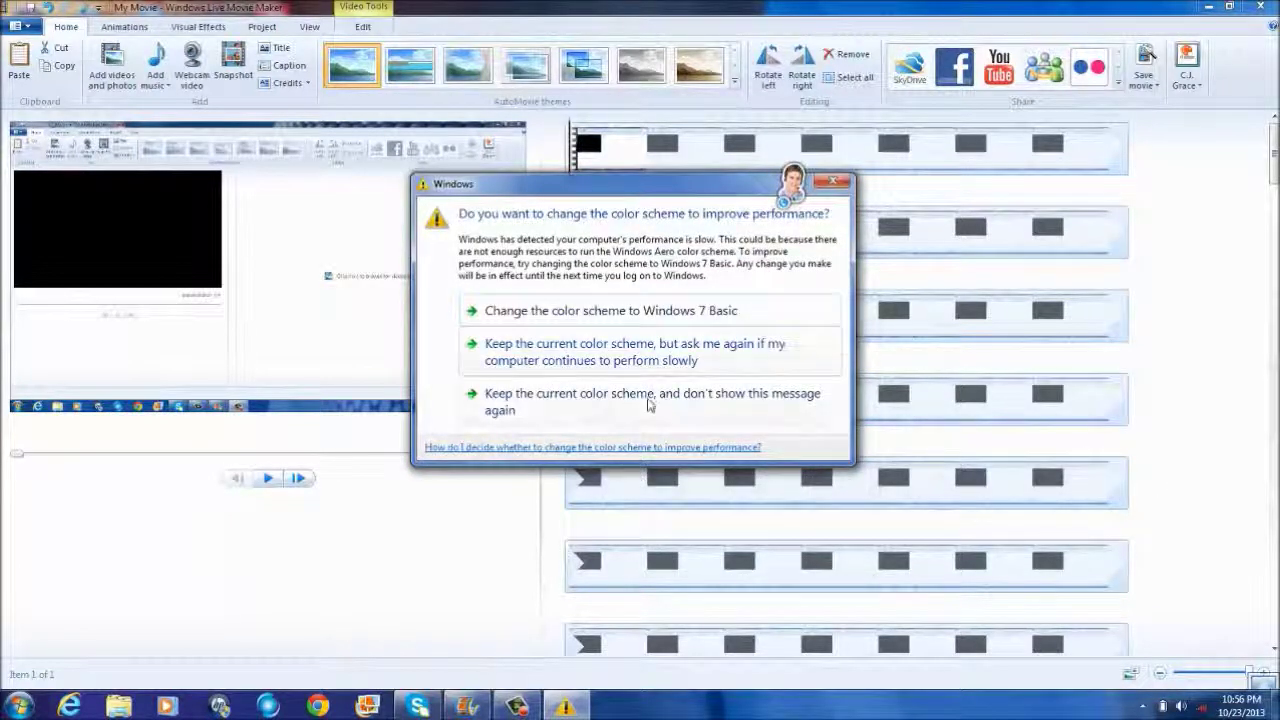
Keep the current Windows color scheme and stop the performance message from being shown again.
click(648, 404)
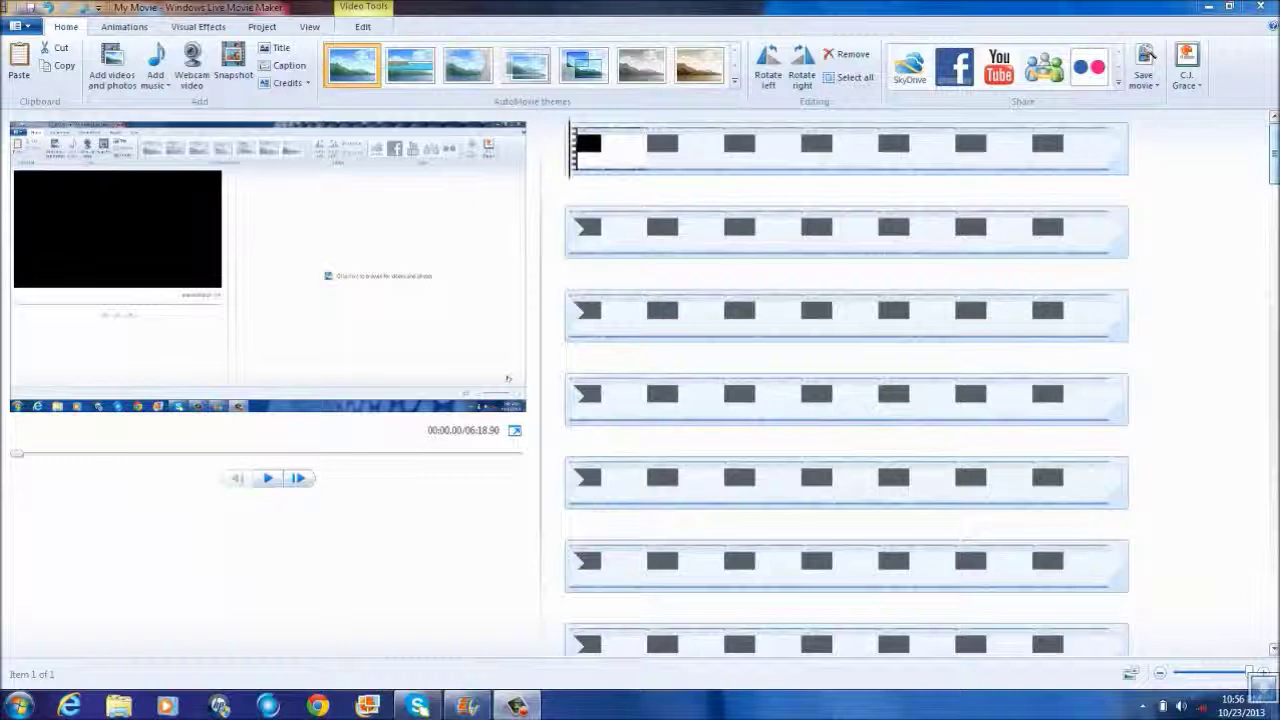
Lower the video clip's volume to near the minimum.
click(362, 28)
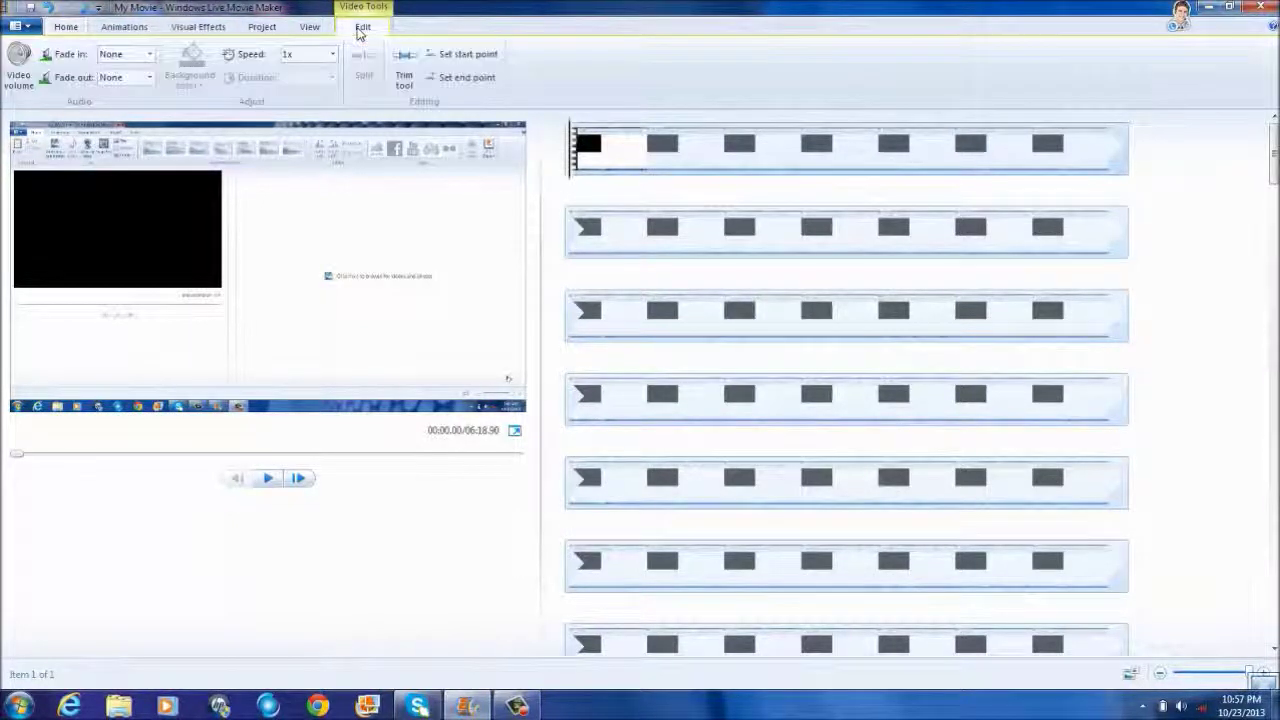
click(16, 60)
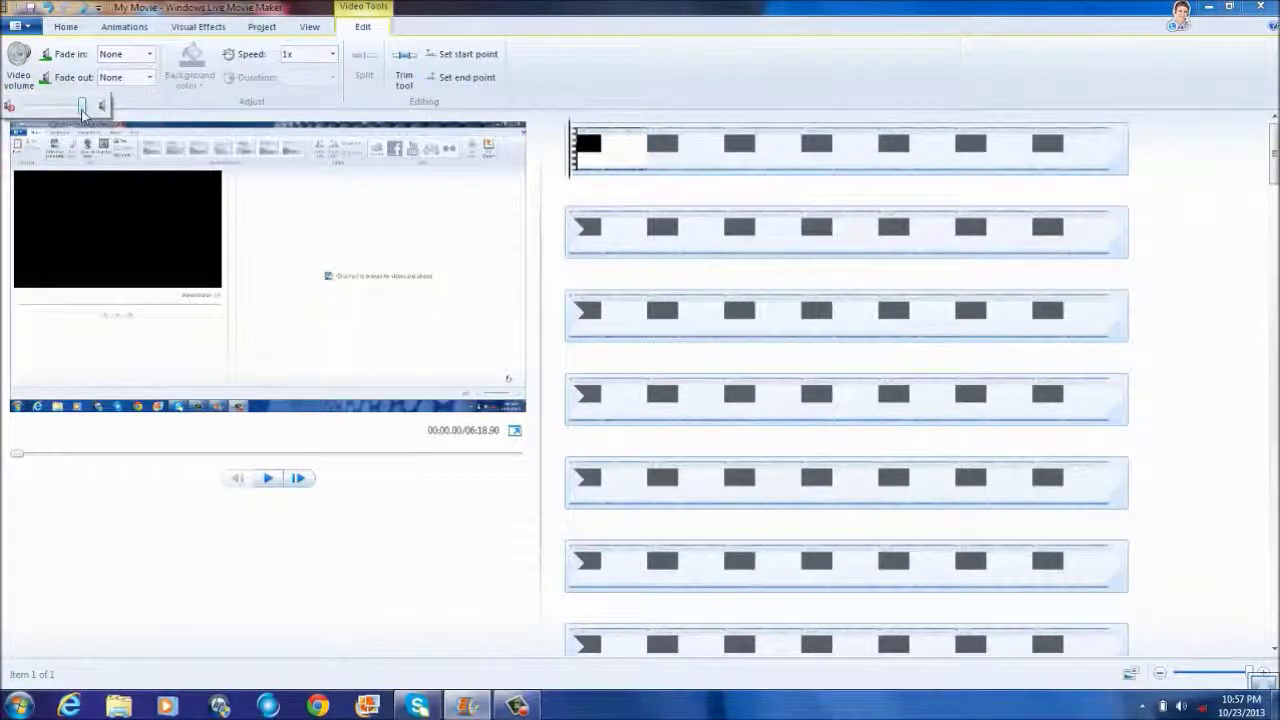
drag(82, 112, 22, 114)
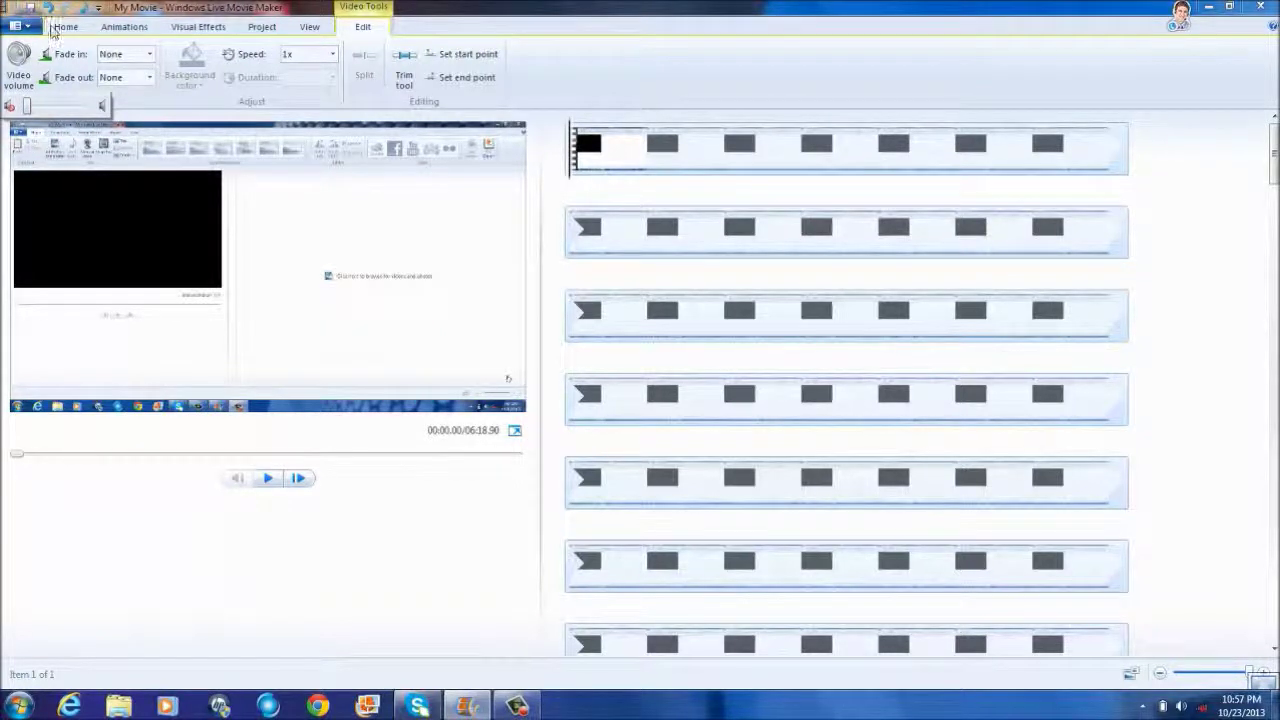
click(62, 28)
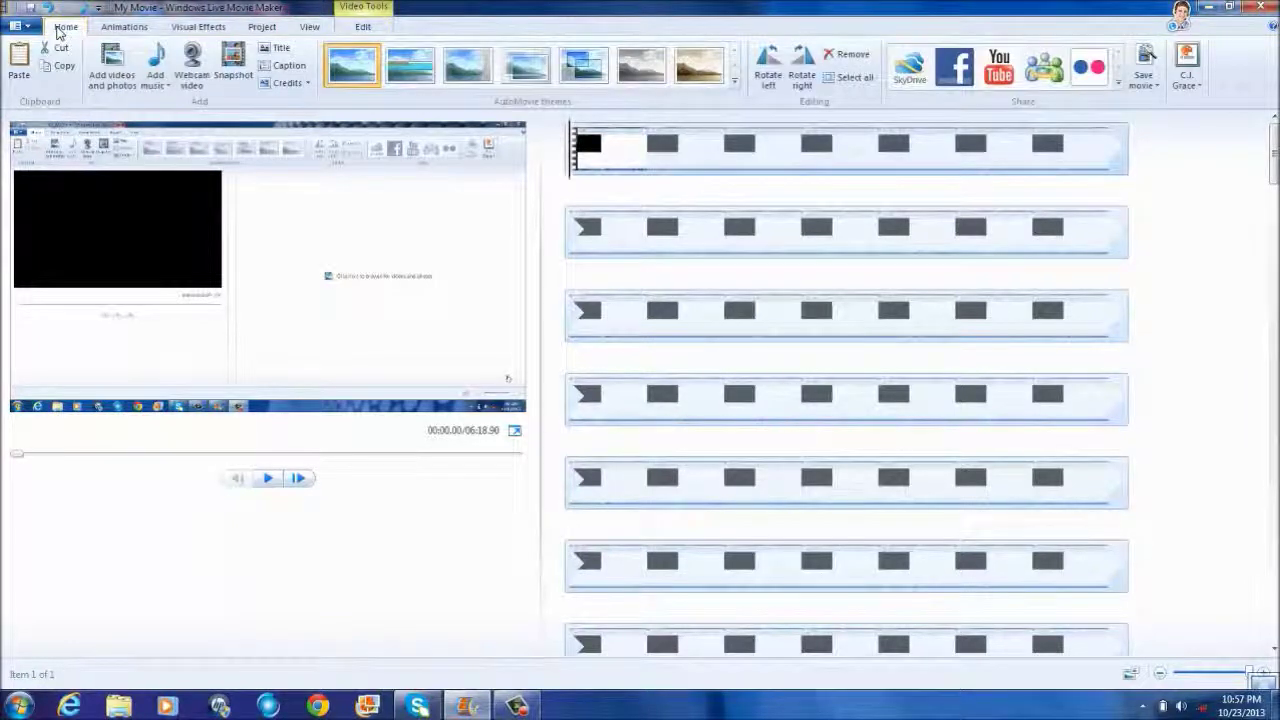
Raise the video clip's volume to about three quarters of its range.
click(364, 26)
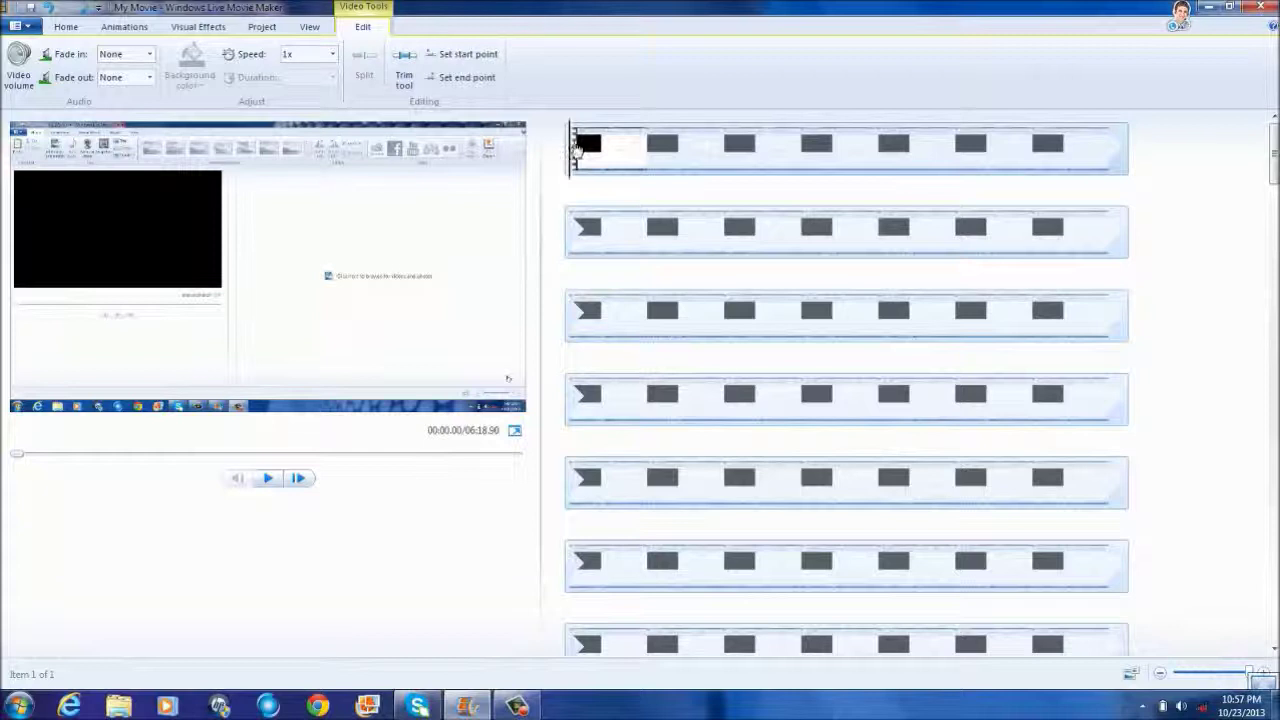
mouse_move(577, 147)
mouse_down()
mouse_move(594, 138)
mouse_move(1162, 197)
mouse_move(1140, 217)
mouse_move(823, 294)
mouse_move(569, 331)
mouse_move(867, 377)
mouse_move(794, 431)
mouse_move(880, 486)
mouse_move(634, 543)
mouse_move(612, 563)
mouse_move(640, 606)
mouse_move(849, 531)
mouse_move(694, 383)
mouse_move(586, 223)
mouse_move(569, 157)
mouse_up()
mouse_move(1275, 156)
mouse_down()
mouse_move(1275, 186)
mouse_move(1275, 155)
mouse_up()
click(15, 68)
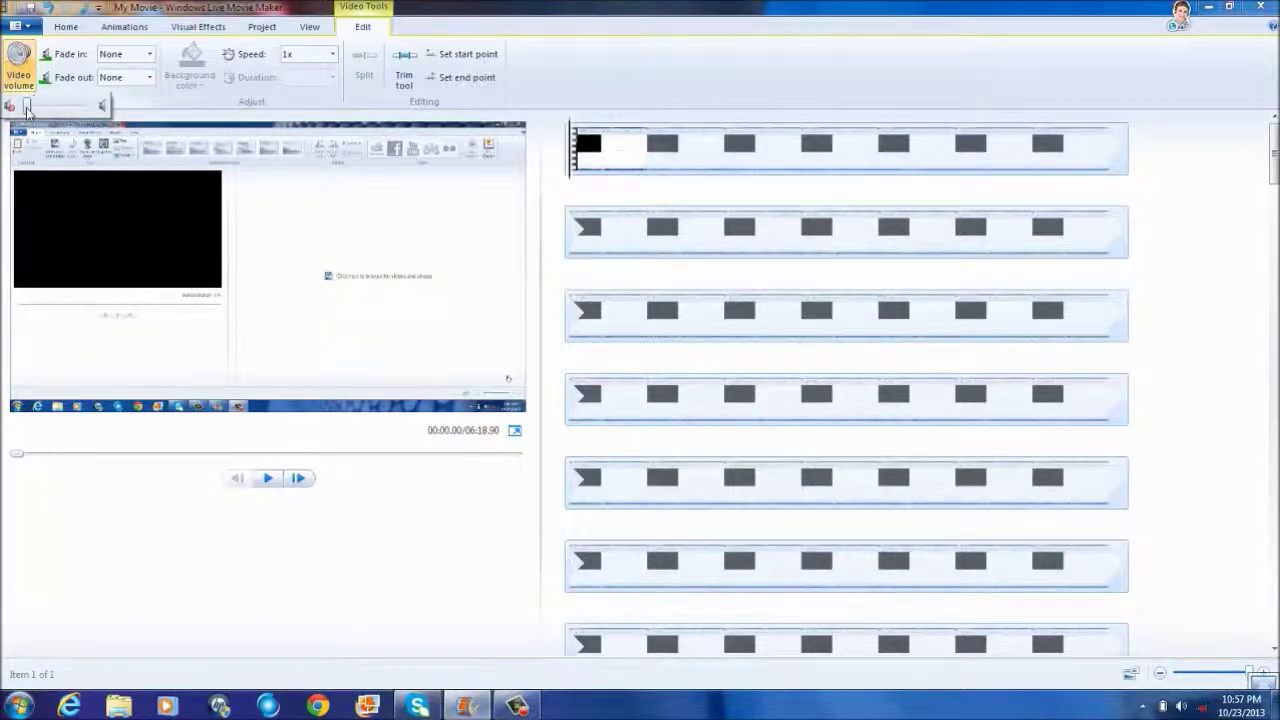
drag(35, 112, 70, 113)
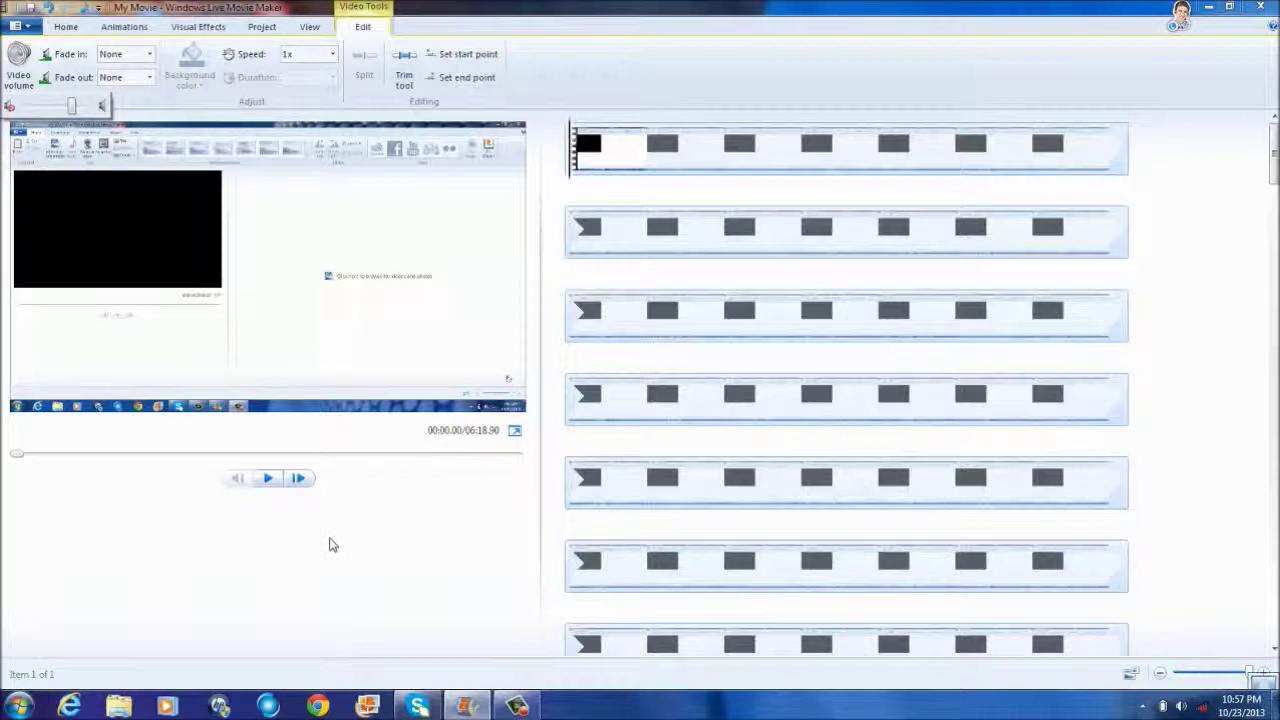
Play the clip to find the cut point and split it at 6.92 s.
click(268, 480)
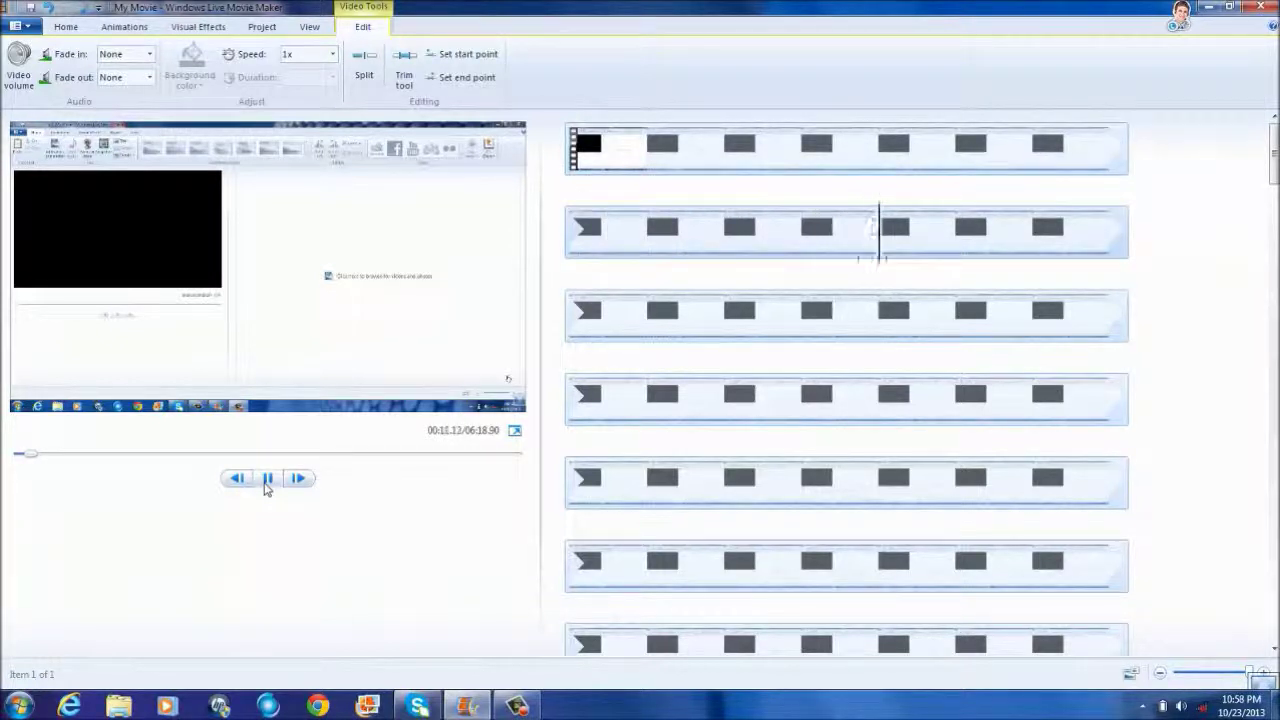
click(267, 480)
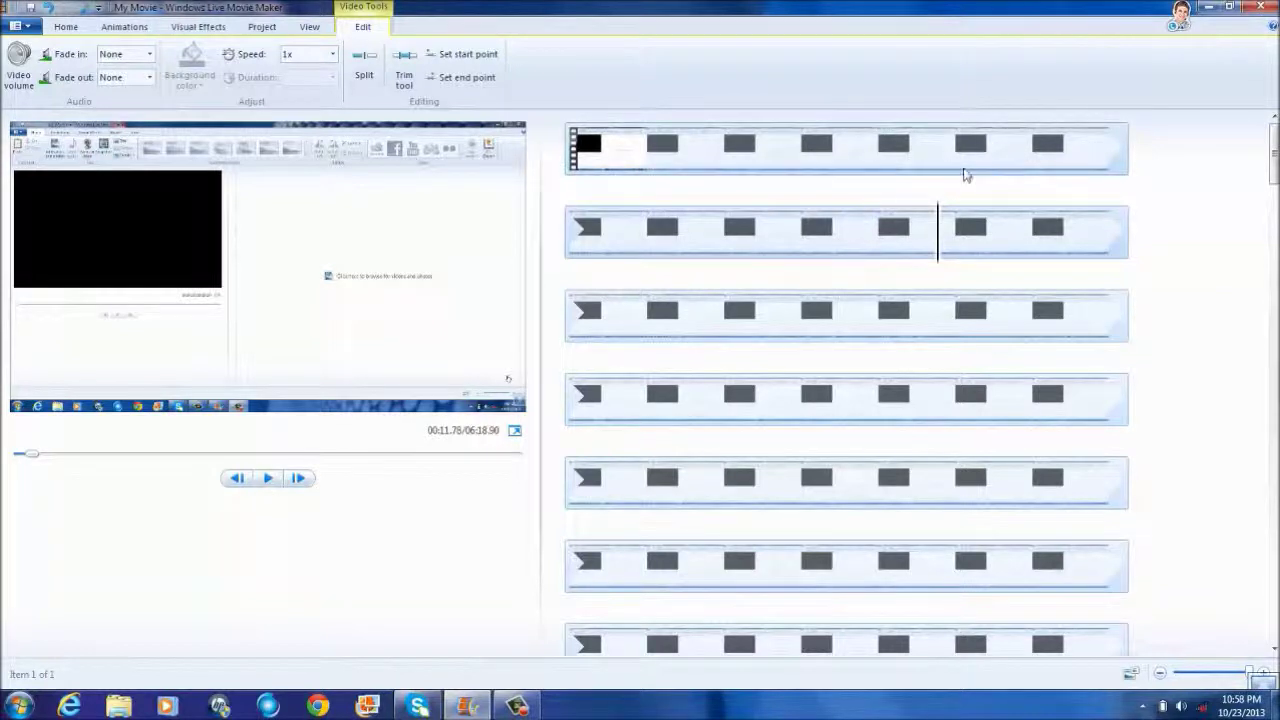
click(877, 150)
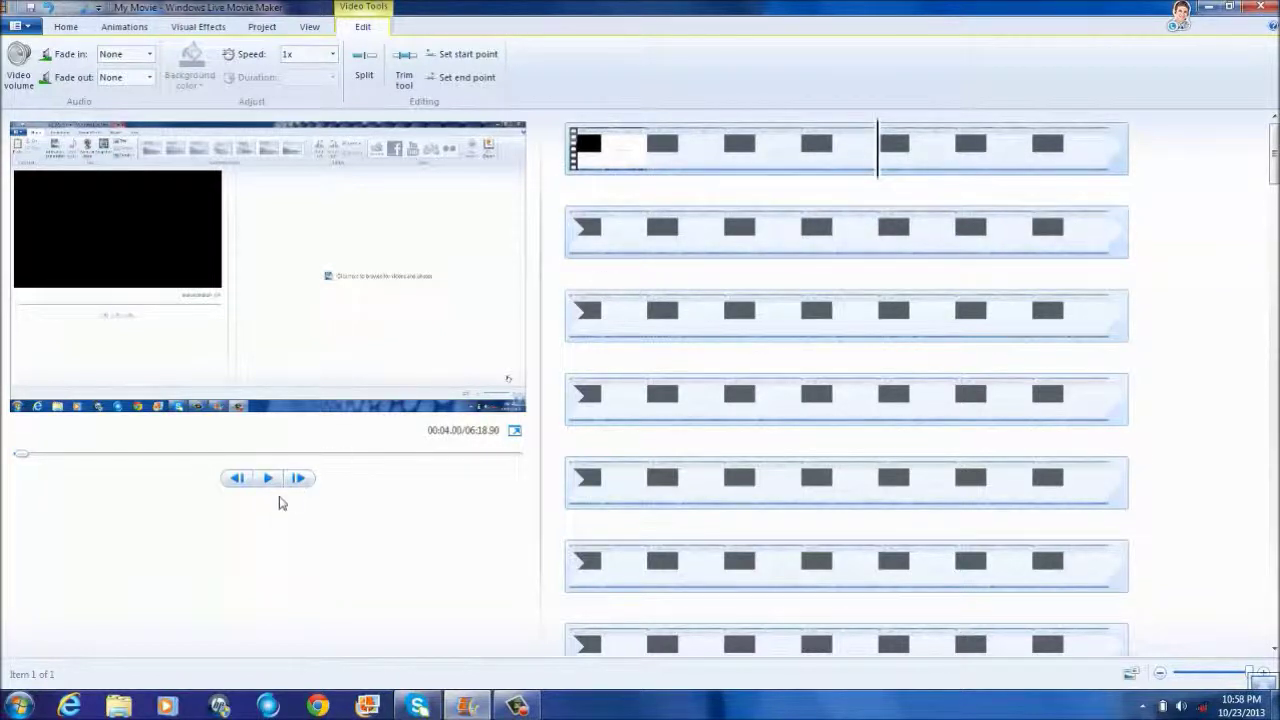
click(267, 480)
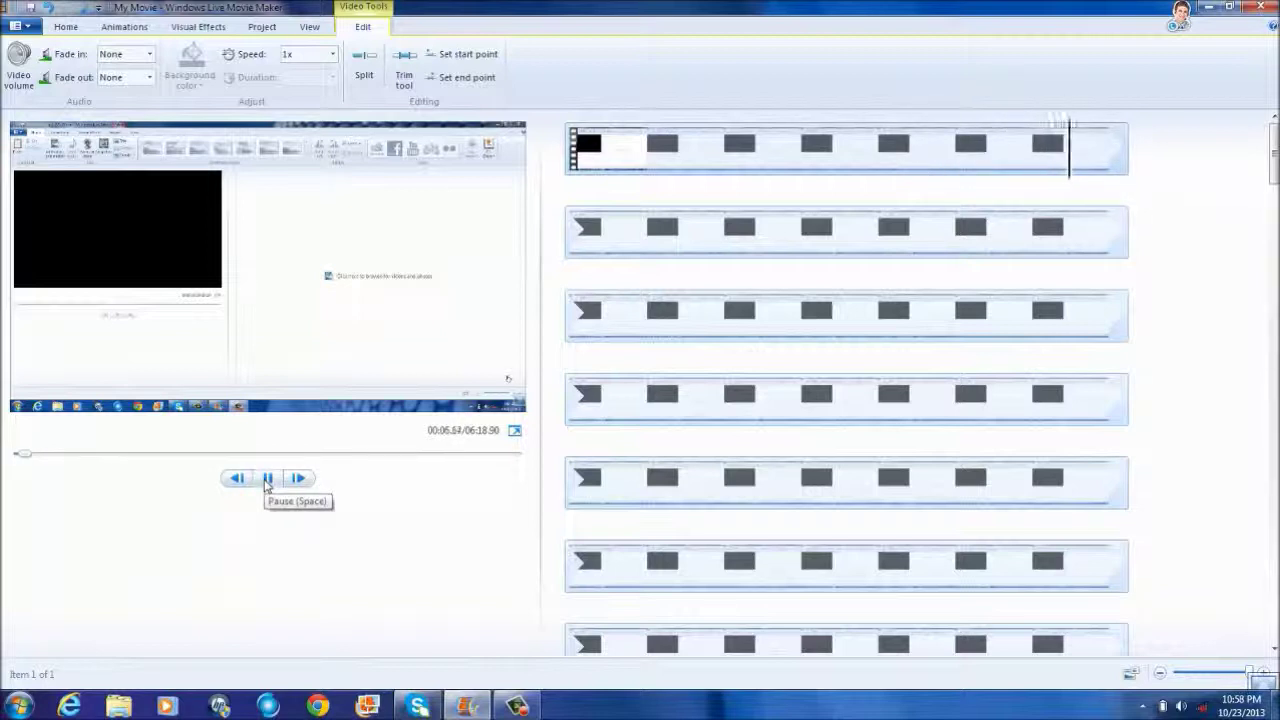
click(267, 480)
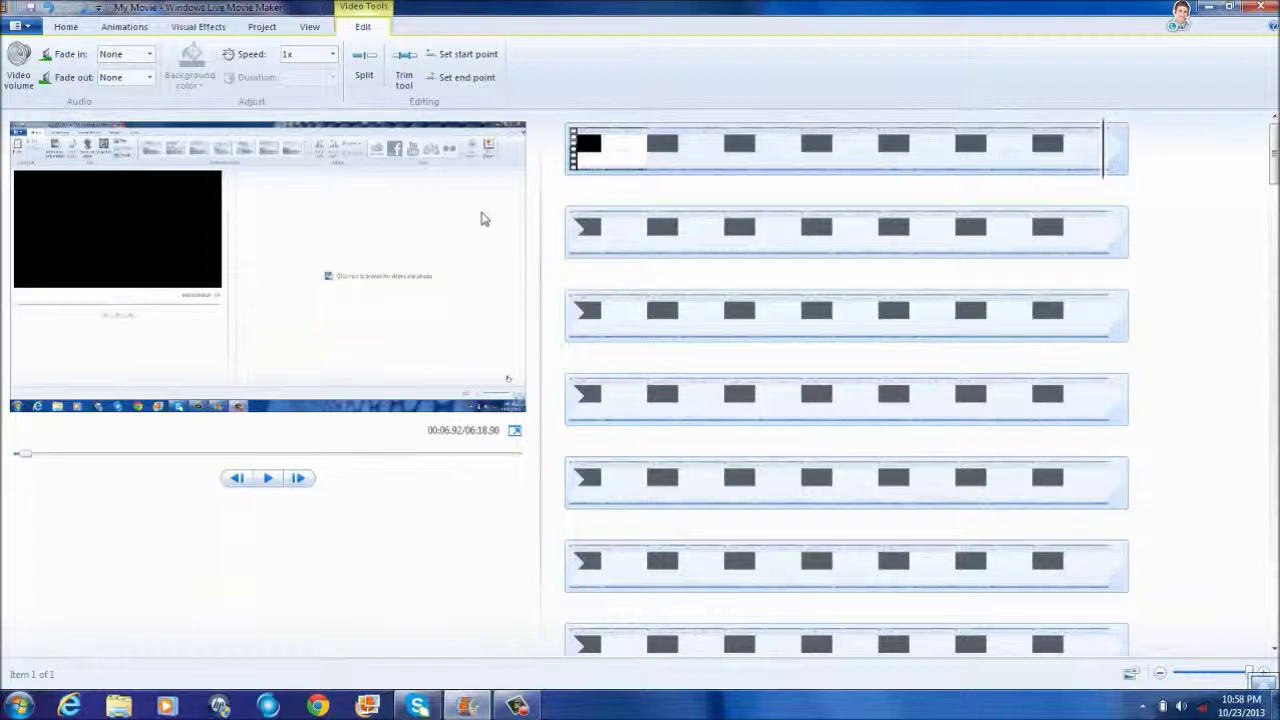
click(366, 77)
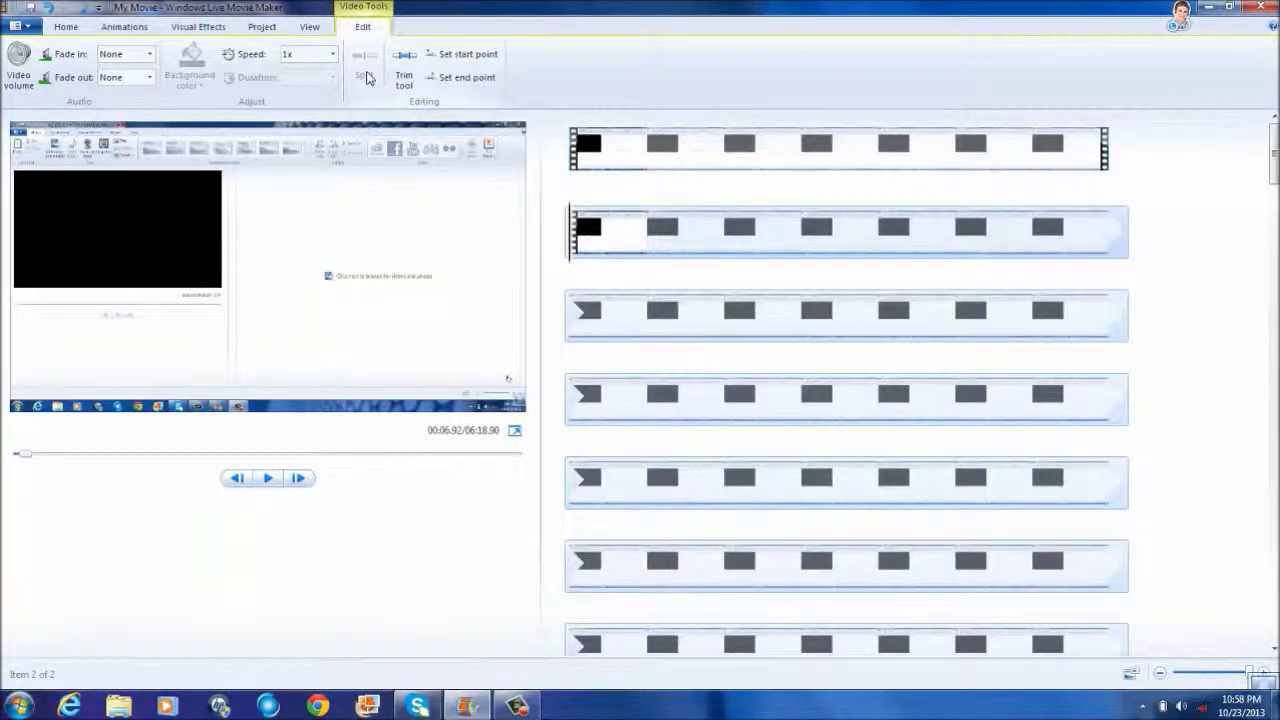
Insert the SwooshTransition video from the Videos library after the first clip, with the playhead at that clip's end.
click(1110, 167)
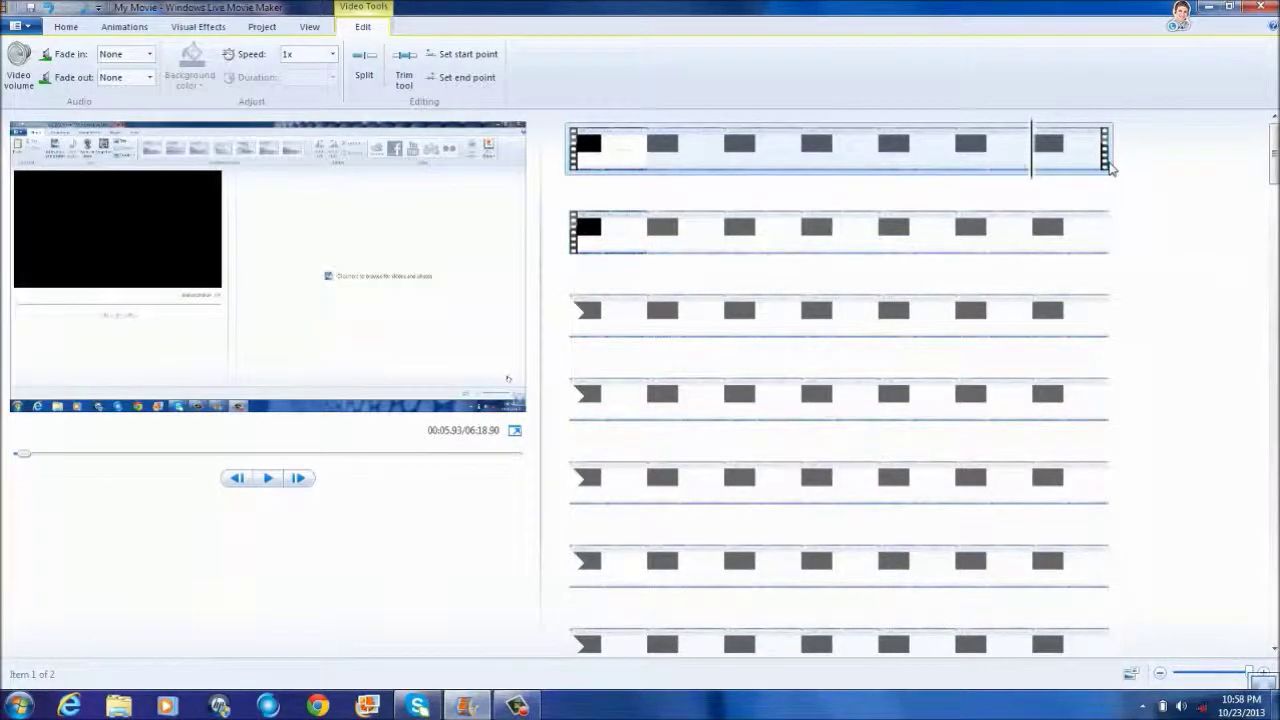
drag(1040, 167, 1130, 174)
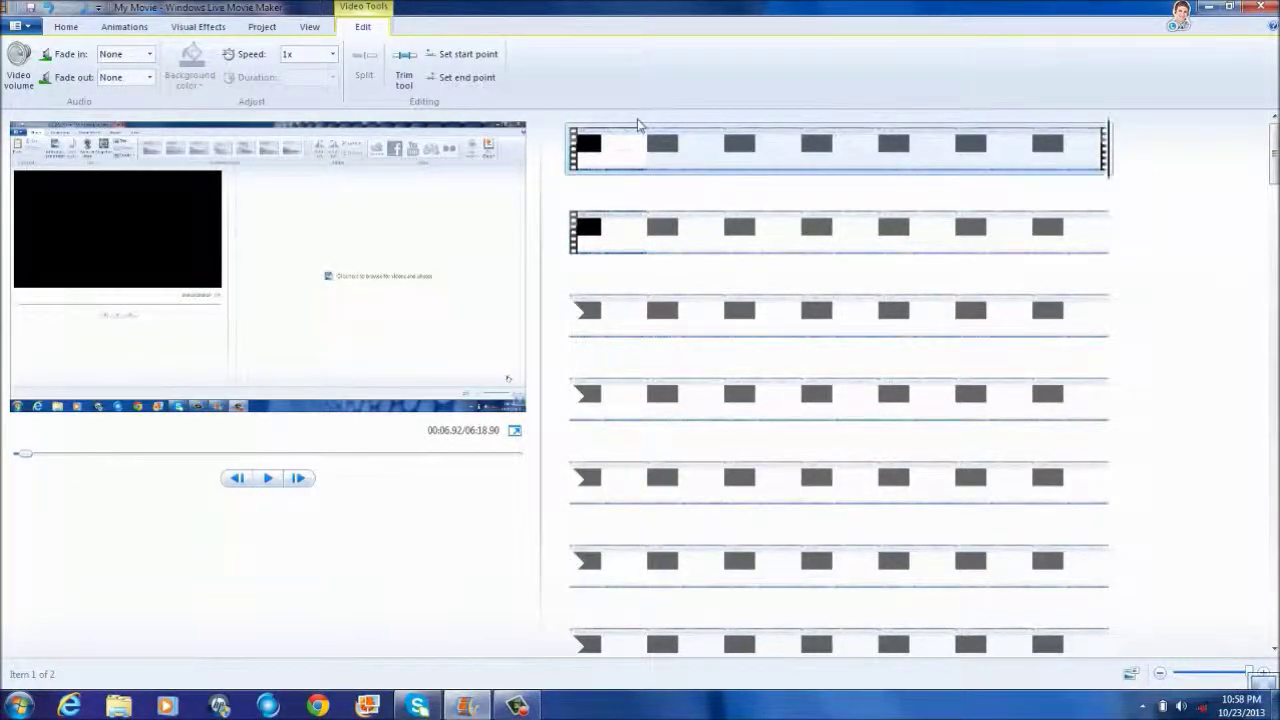
click(66, 27)
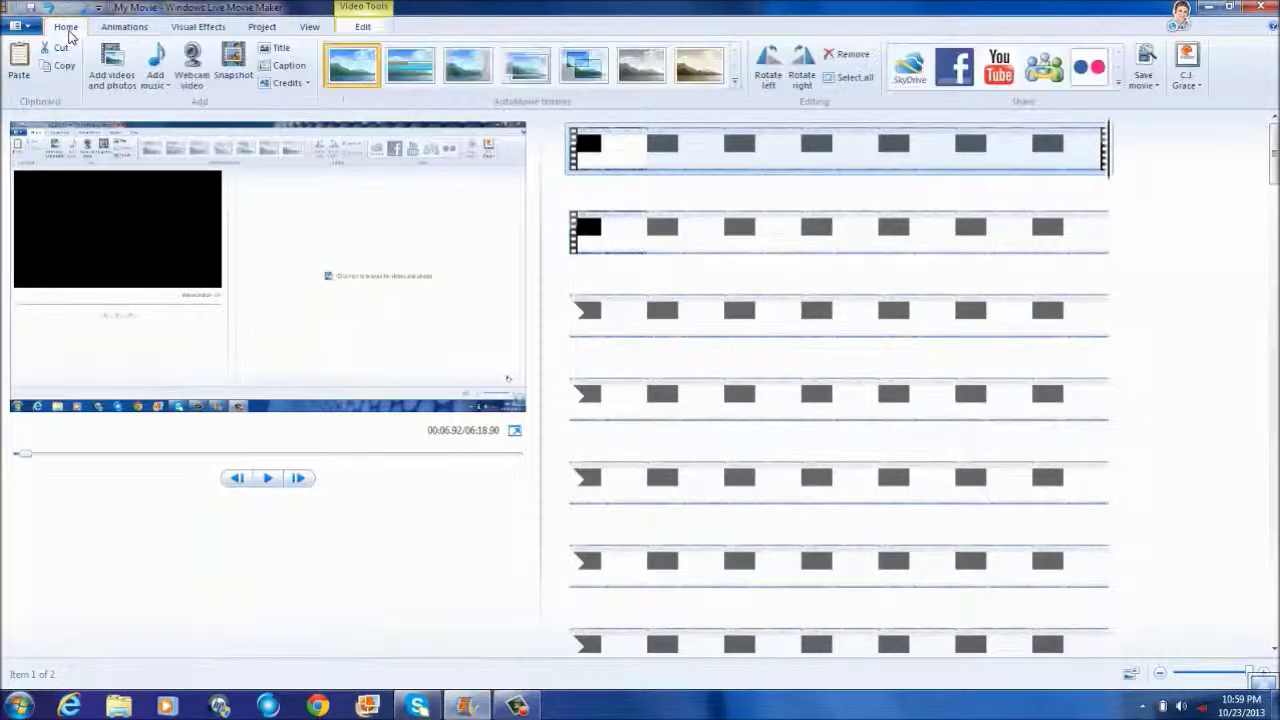
click(113, 65)
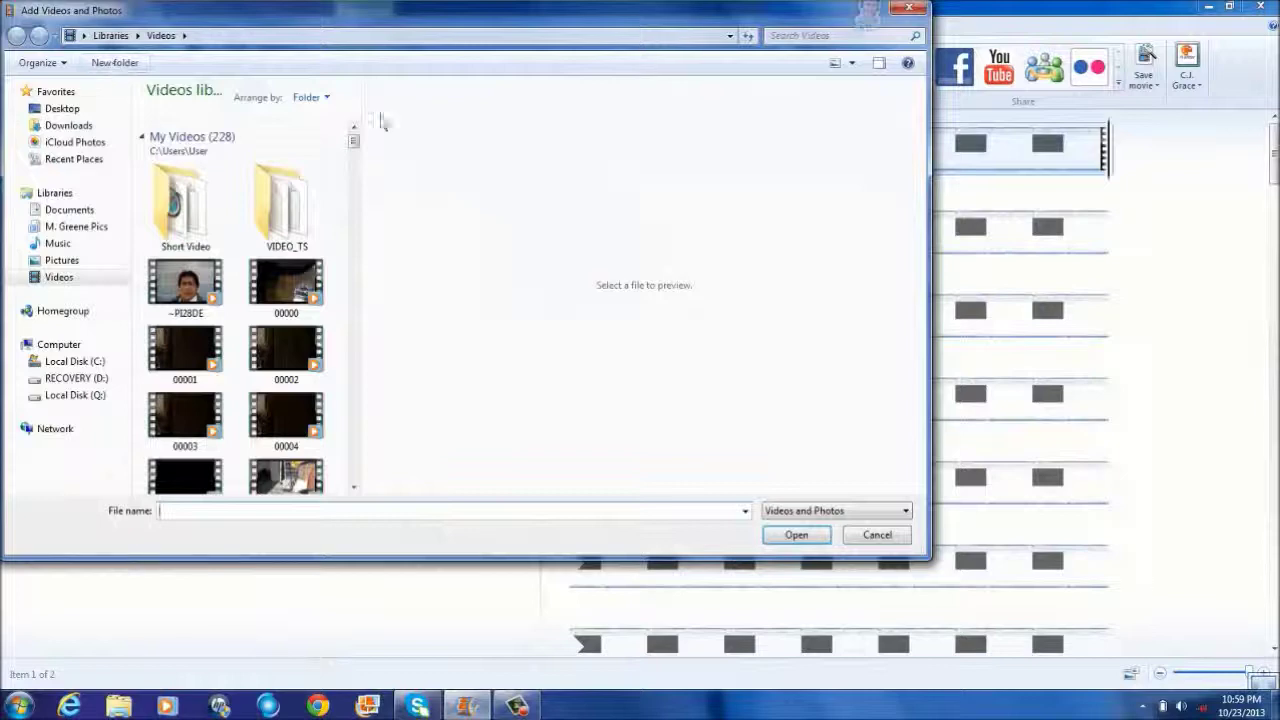
drag(354, 137, 357, 405)
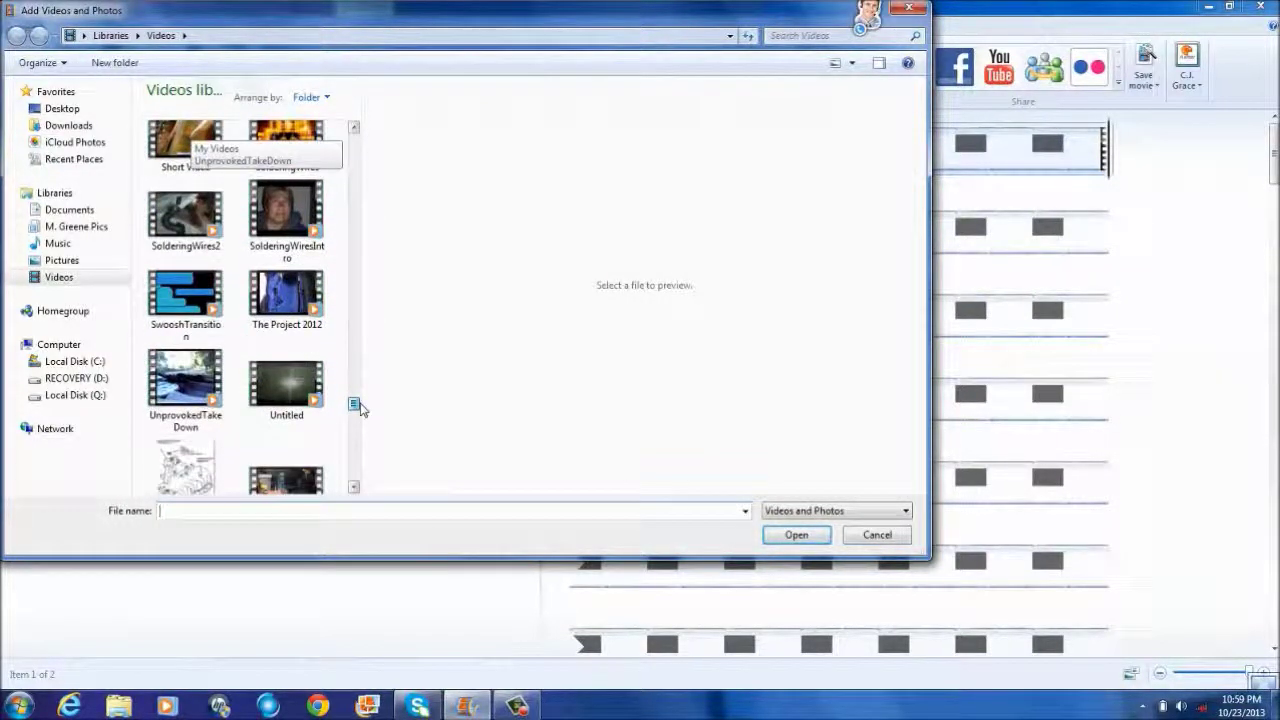
double_click(205, 313)
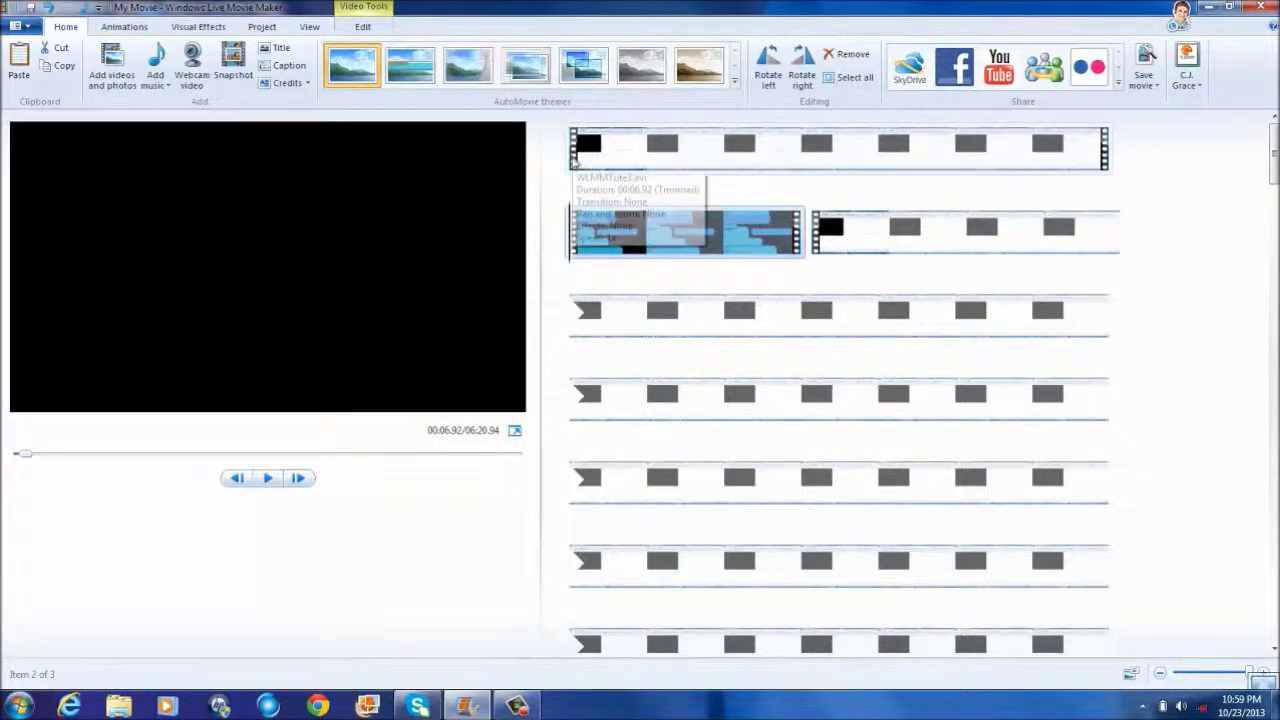
Preview the movie from the beginning, through the swoosh transition and into the last clip.
click(577, 163)
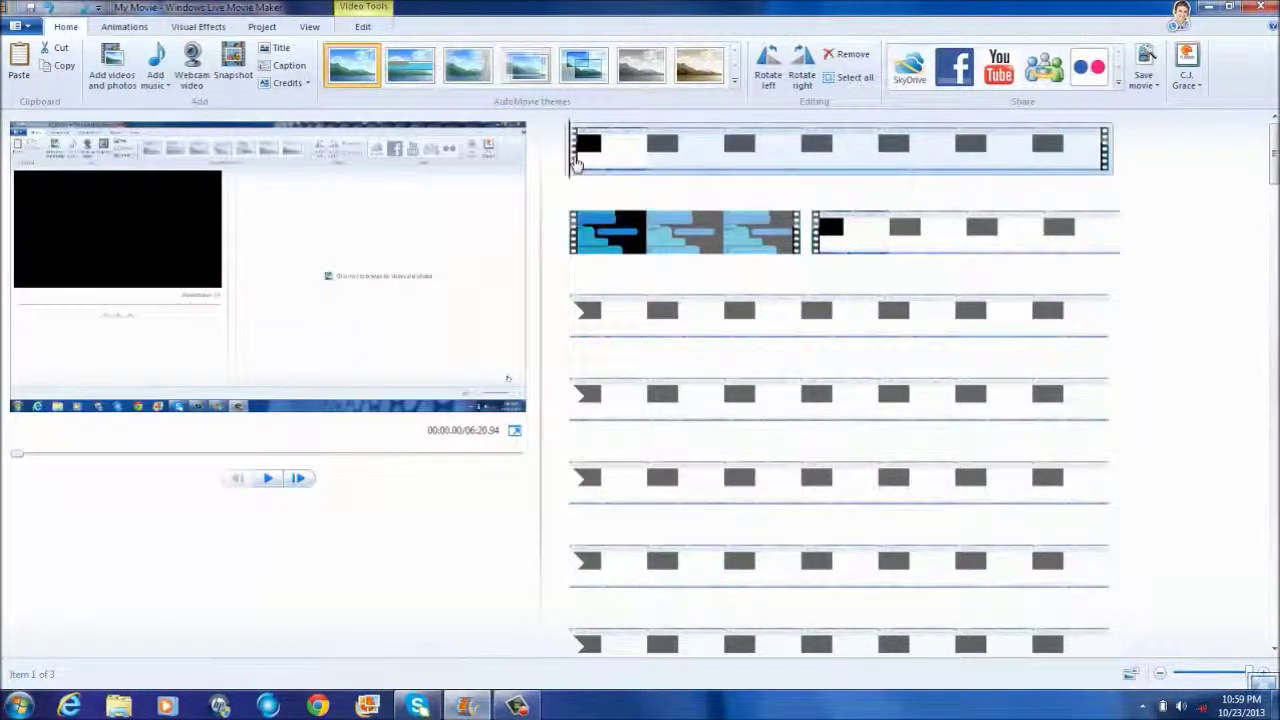
click(268, 480)
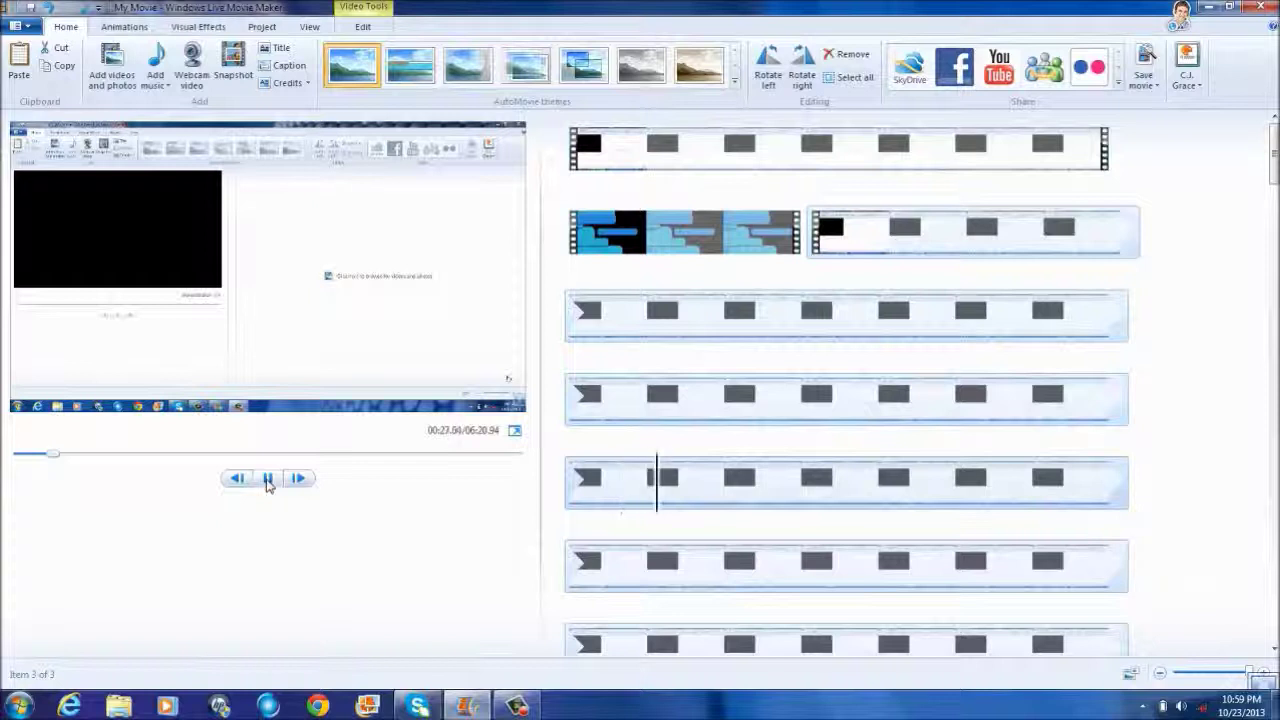
click(268, 480)
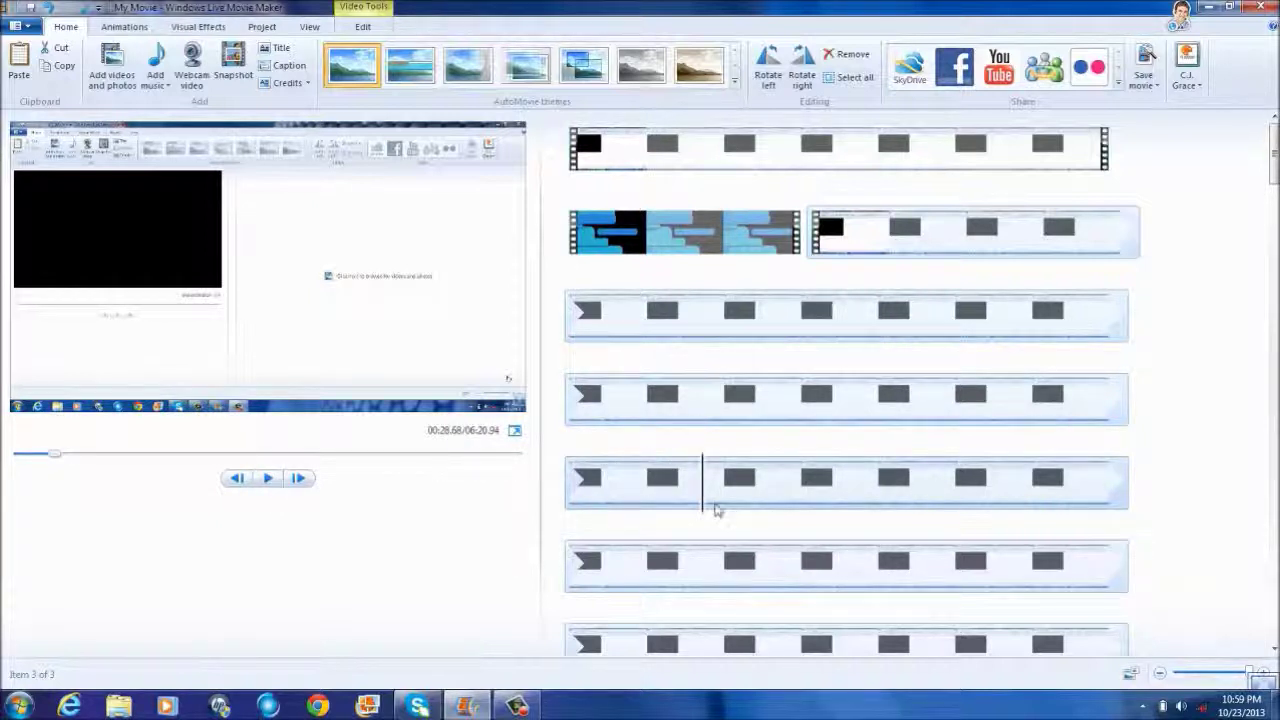
Place the playhead at about 28.42 s in the last clip, open the Trim tool and save the trim.
drag(707, 503, 687, 505)
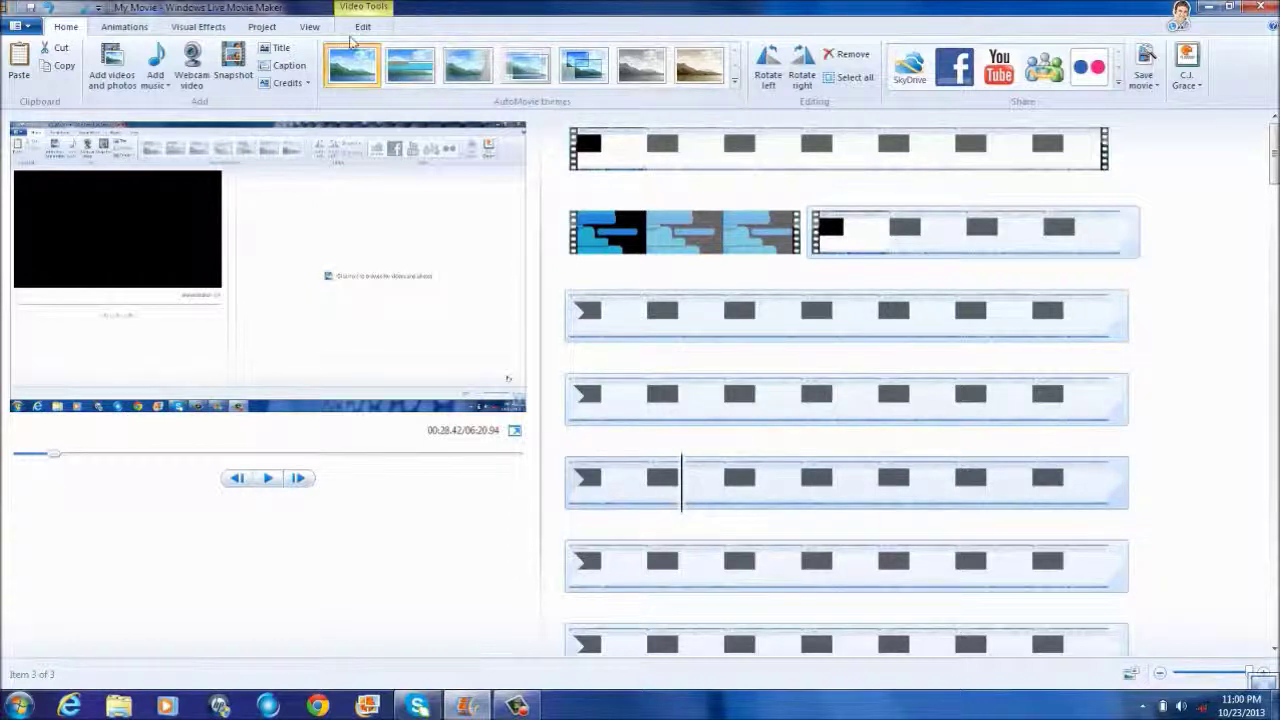
click(361, 28)
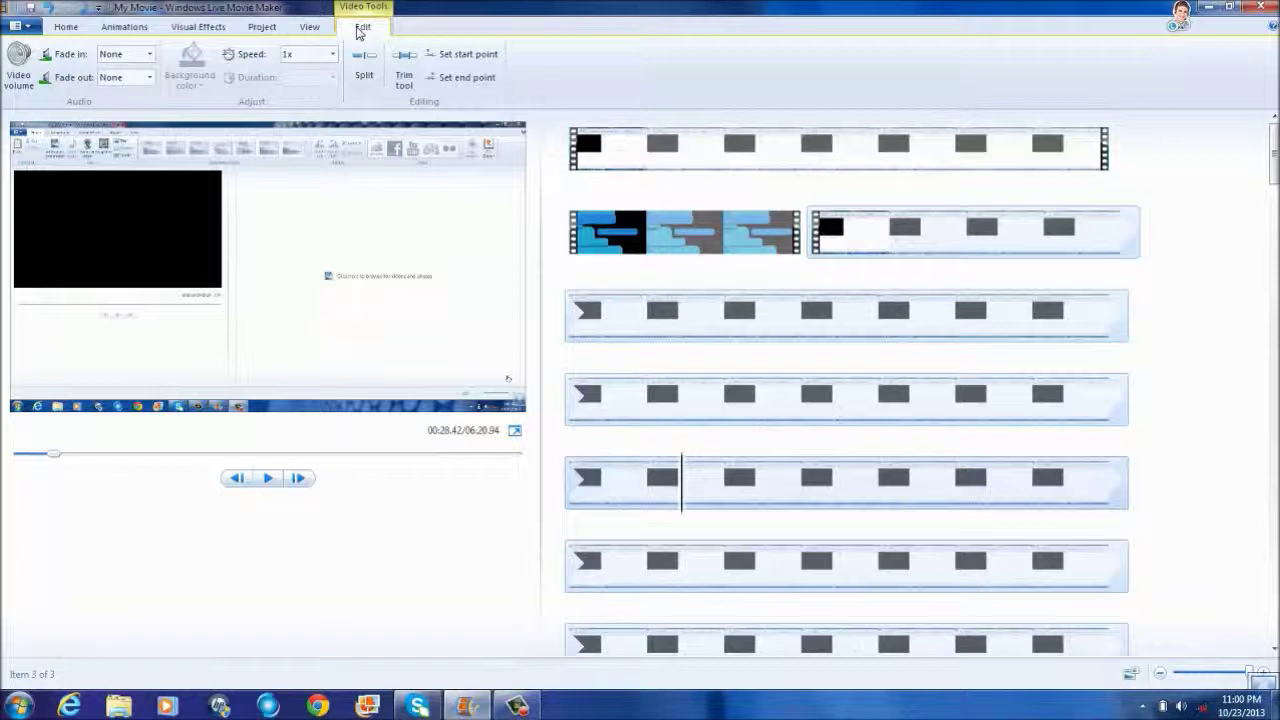
click(404, 70)
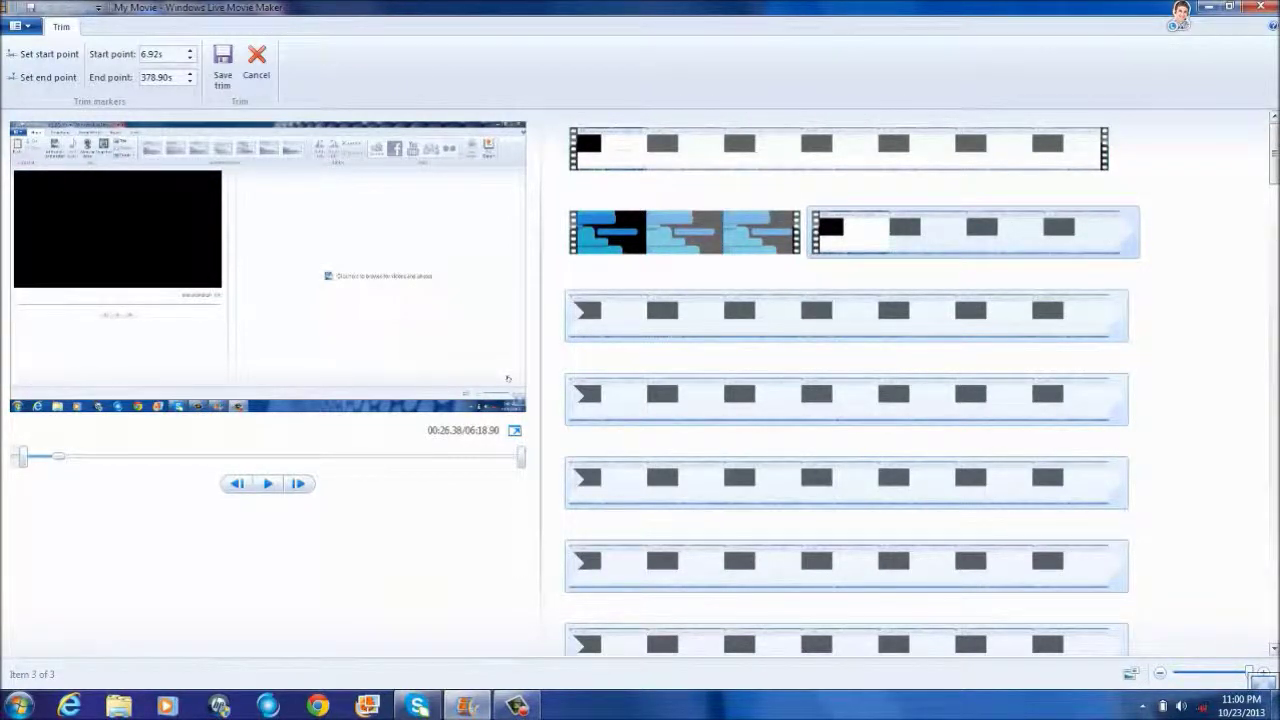
click(222, 62)
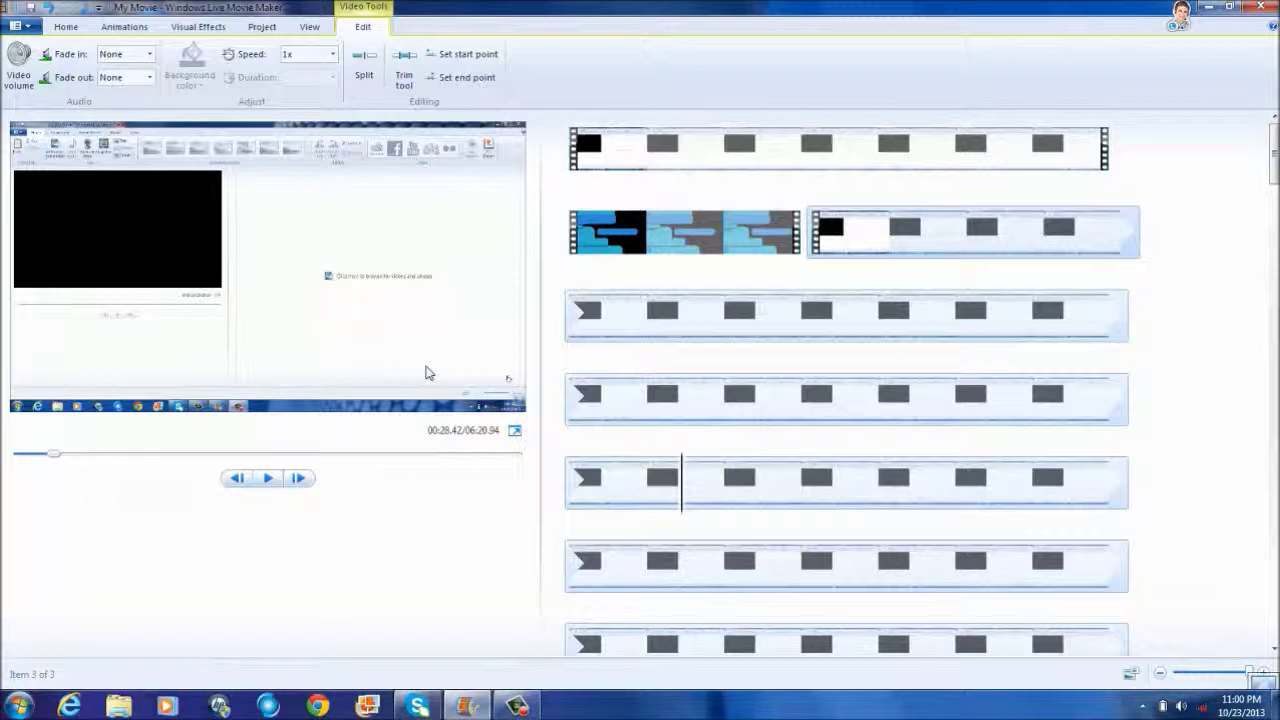
Undo the insertion of the swoosh transition clip.
click(48, 10)
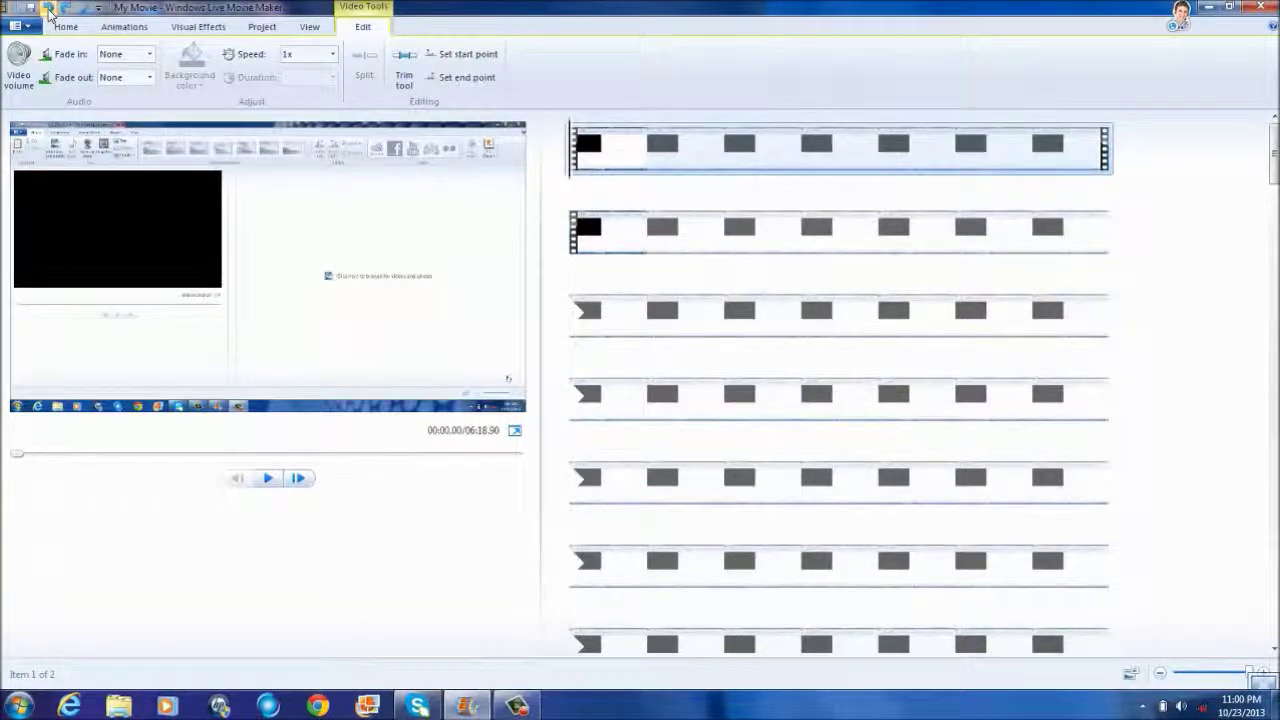
Preview the second clip from about 13 s to about 26.5 s, pausing playback along the way.
click(570, 333)
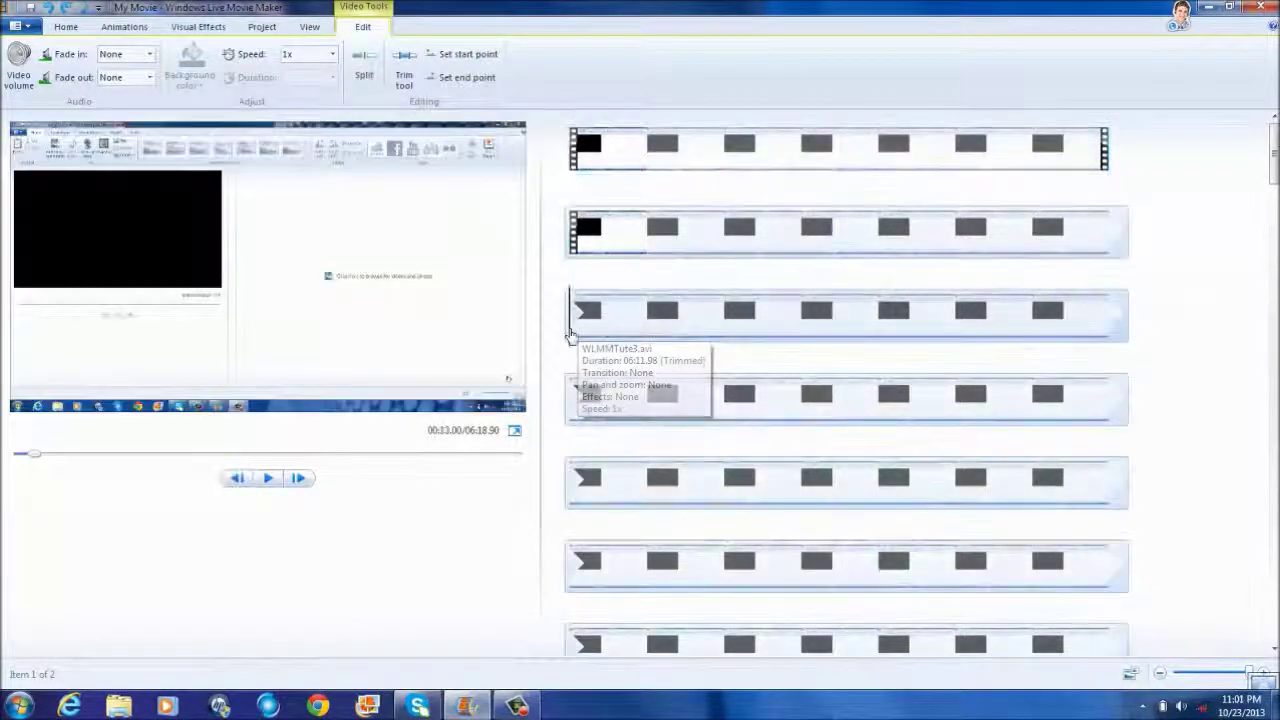
click(268, 480)
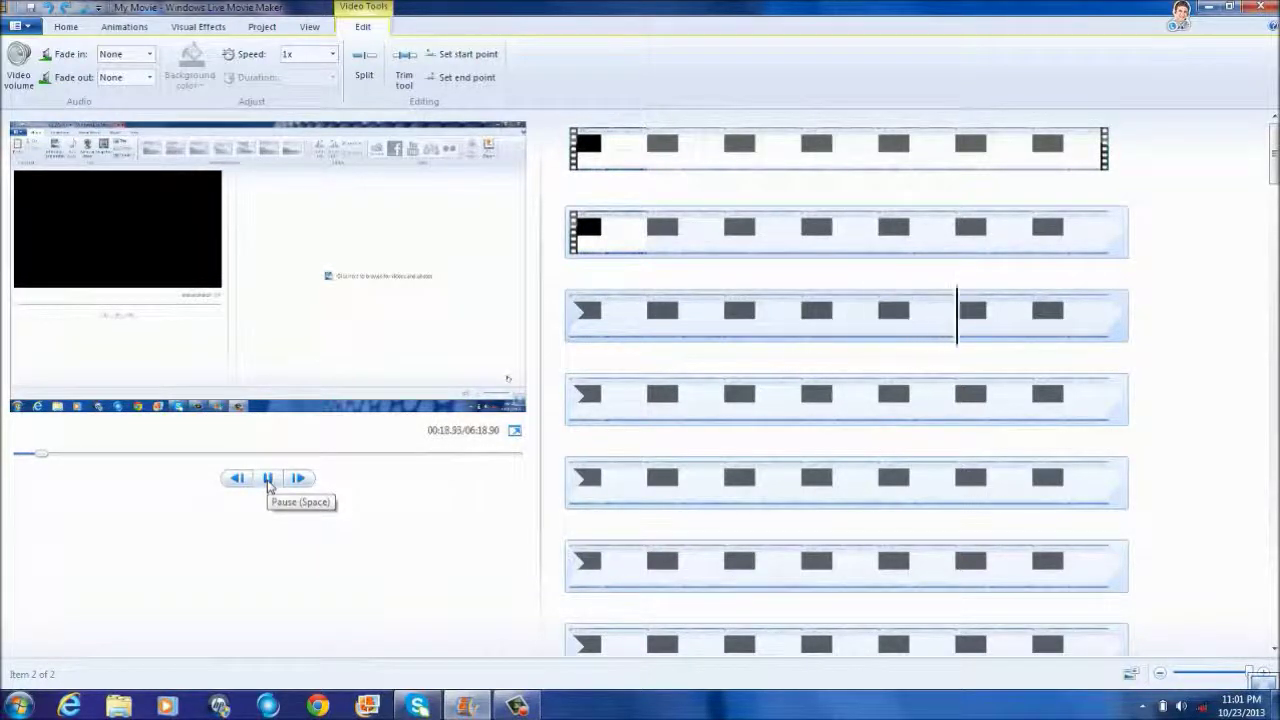
click(268, 480)
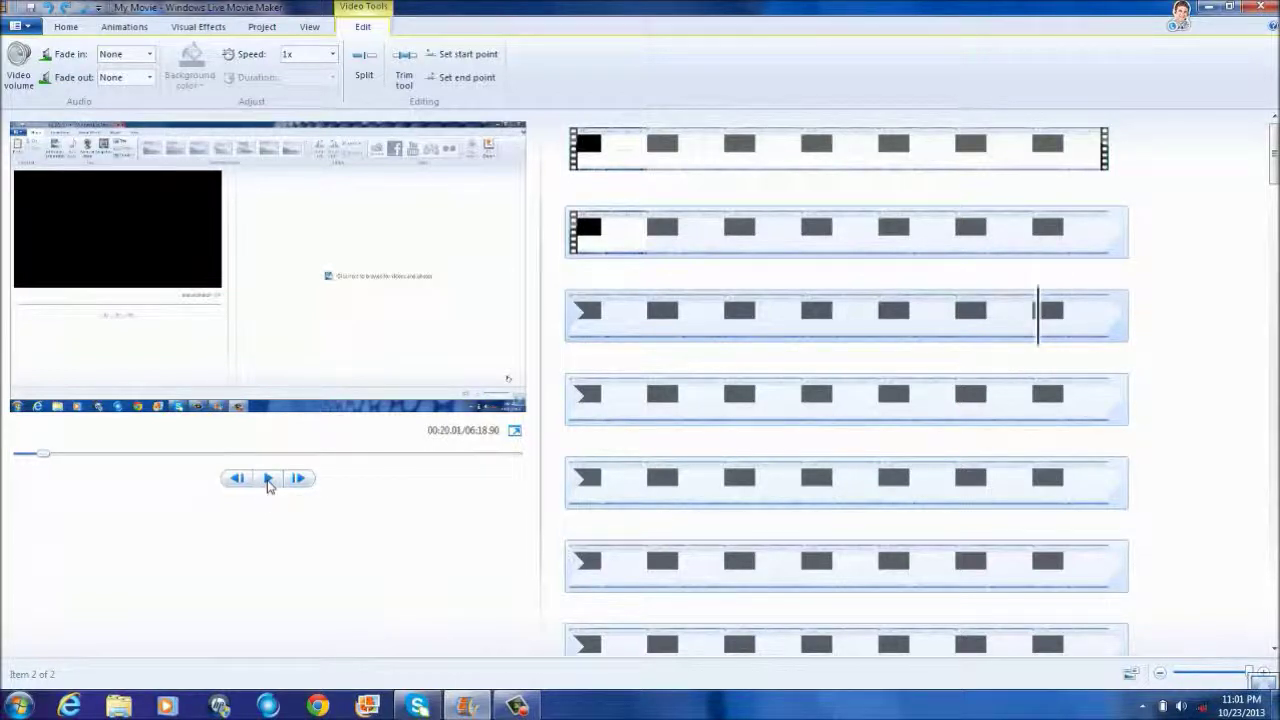
click(268, 480)
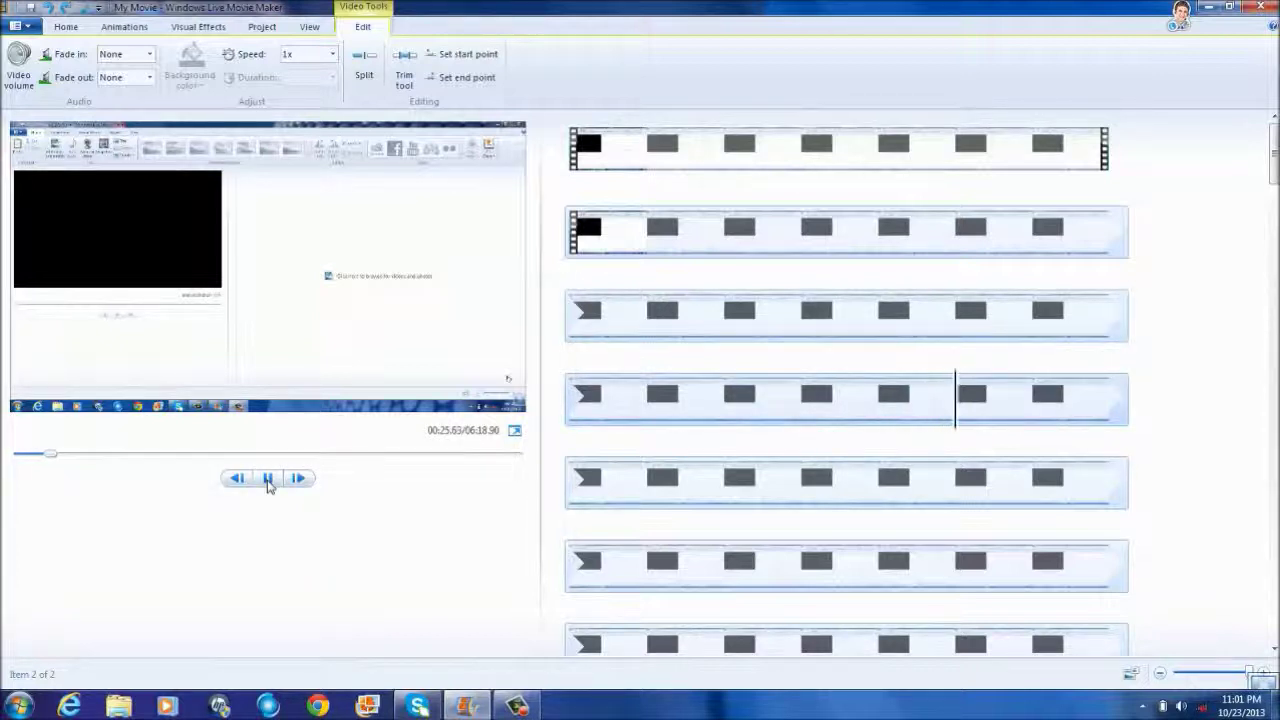
click(268, 480)
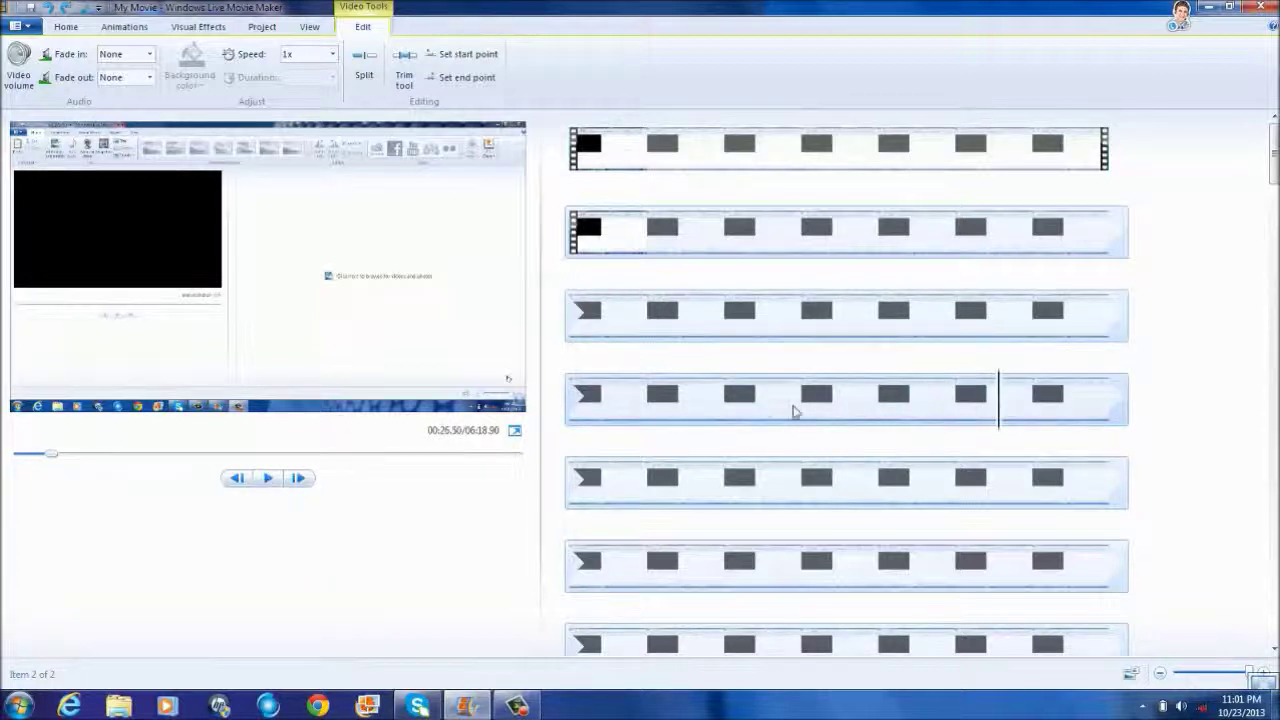
Place the playhead at about 25.92 s in the second clip, open the Trim tool and save the trim.
click(995, 412)
drag(997, 410, 958, 418)
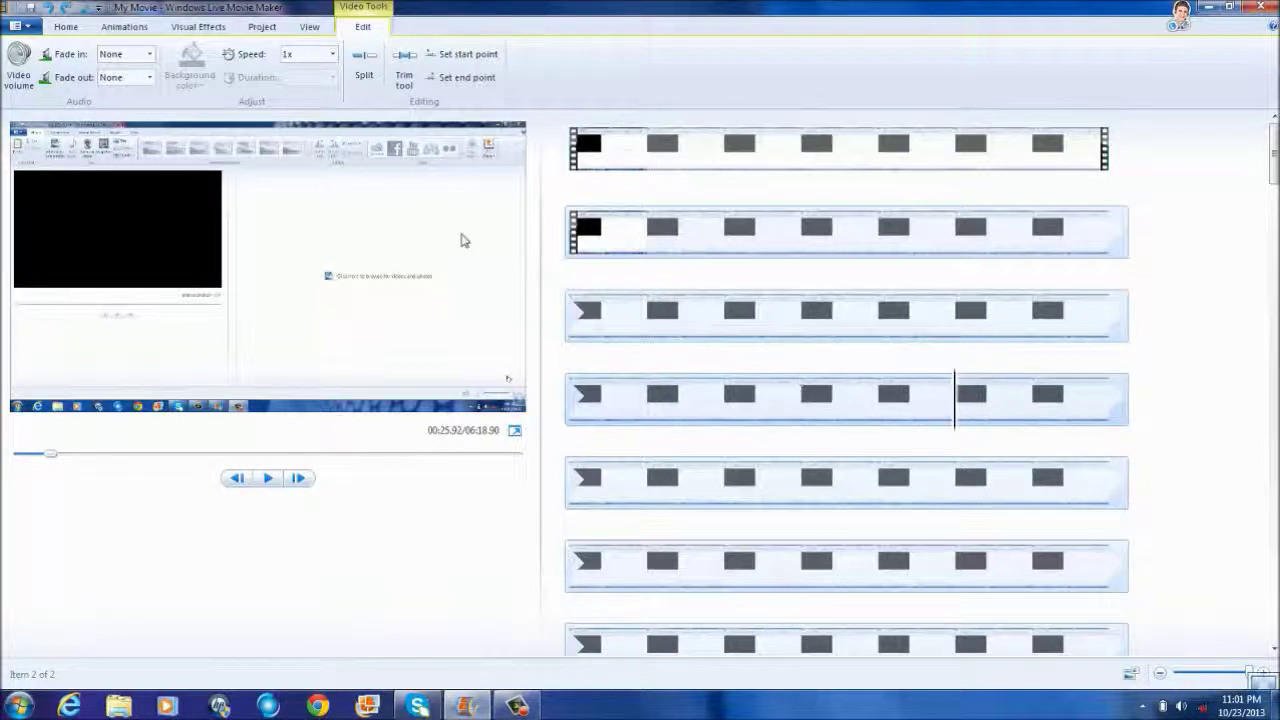
click(404, 80)
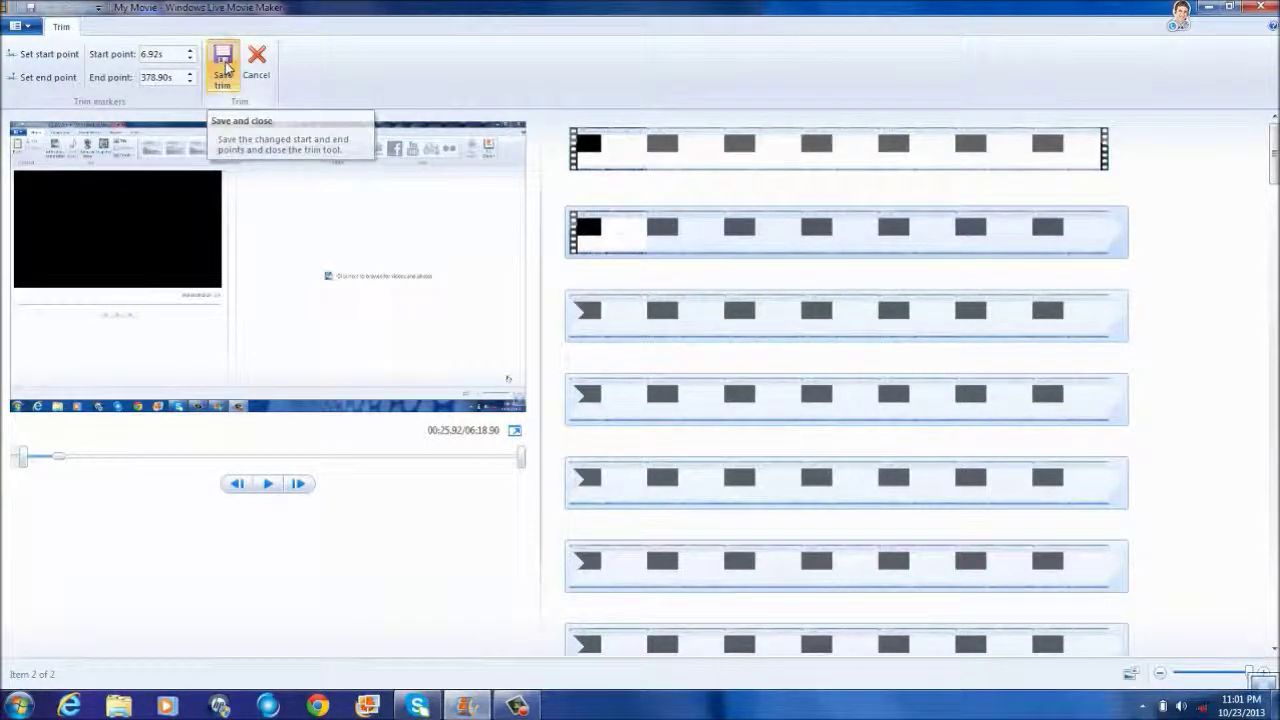
click(224, 66)
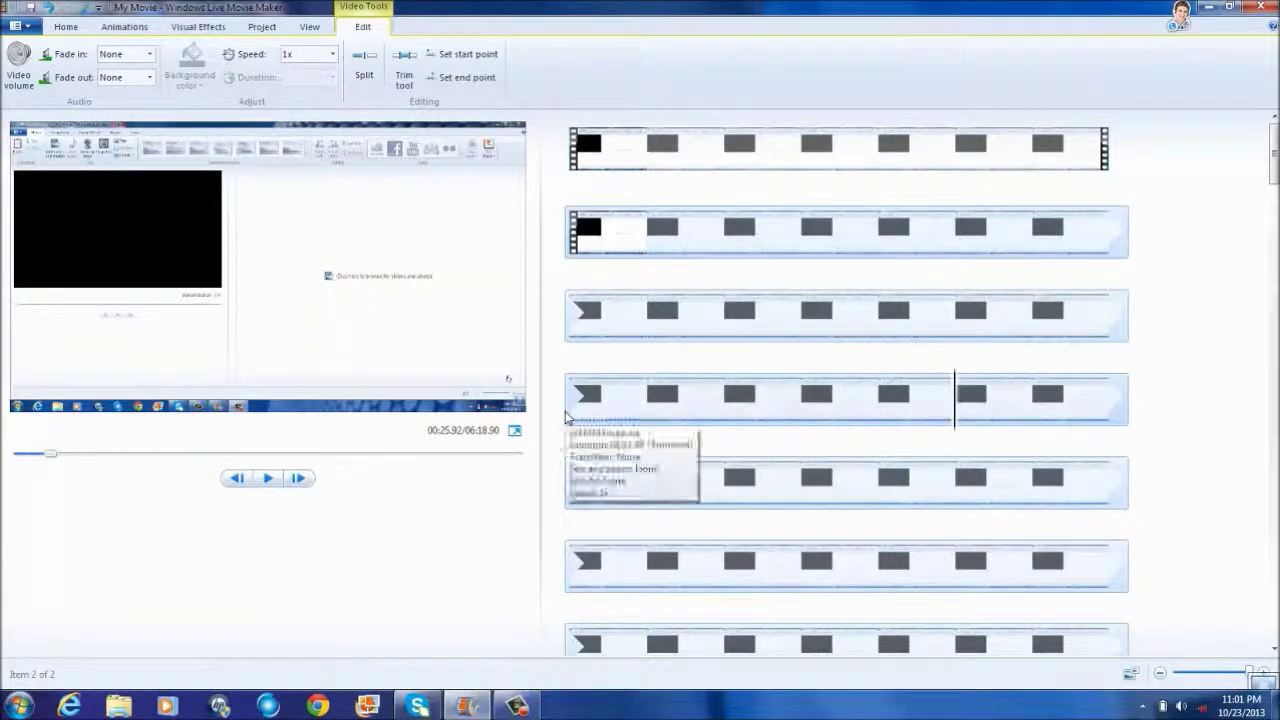
Play the second clip on to about 48.79 s to look for the unwanted section.
click(566, 418)
click(267, 479)
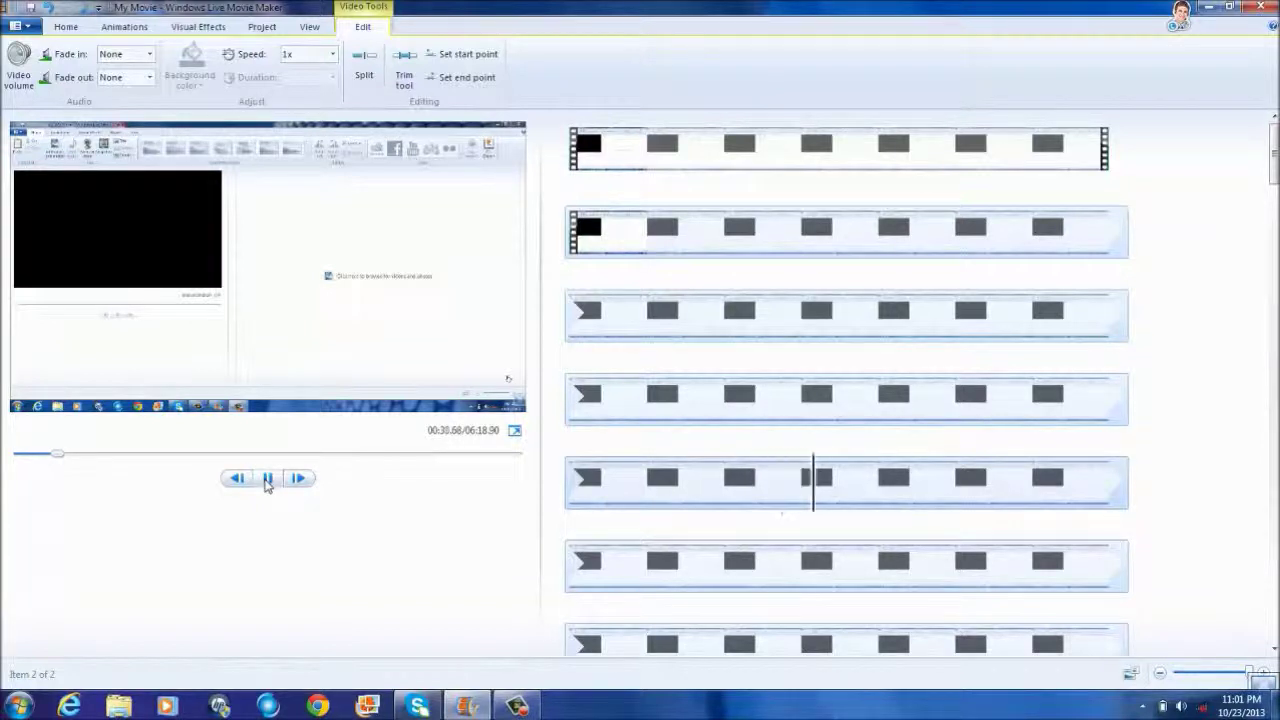
click(267, 480)
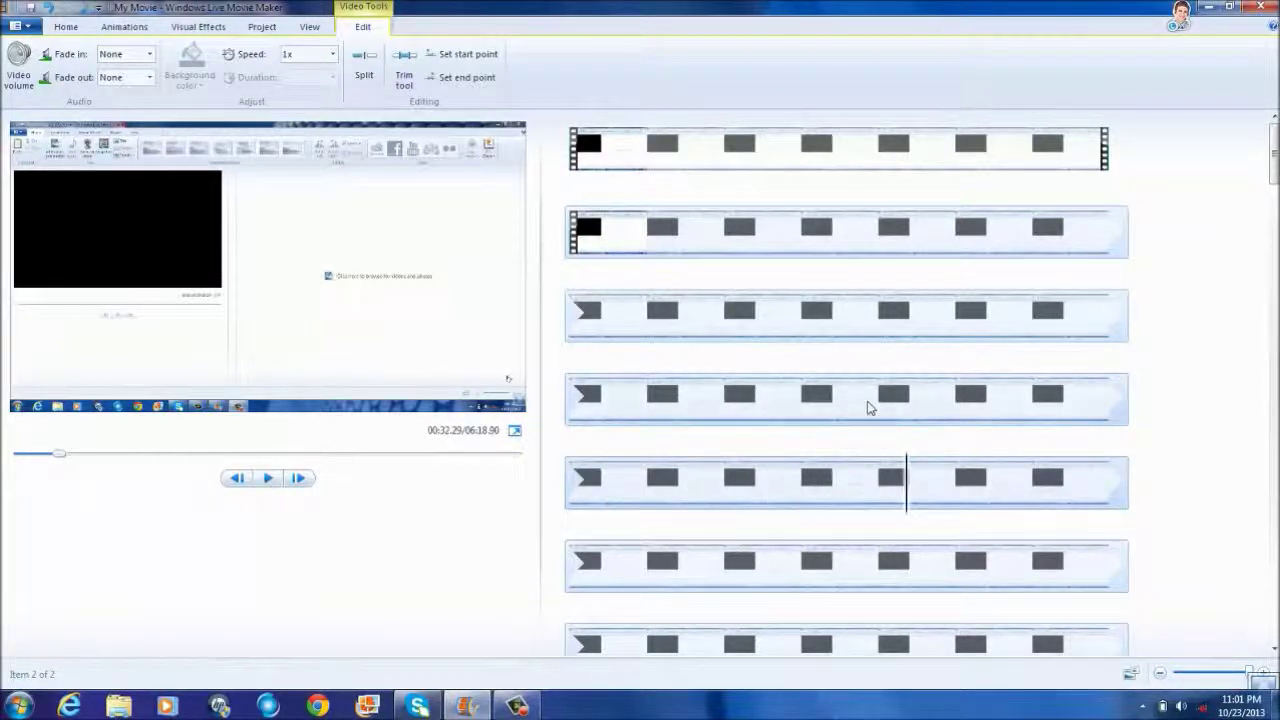
click(278, 482)
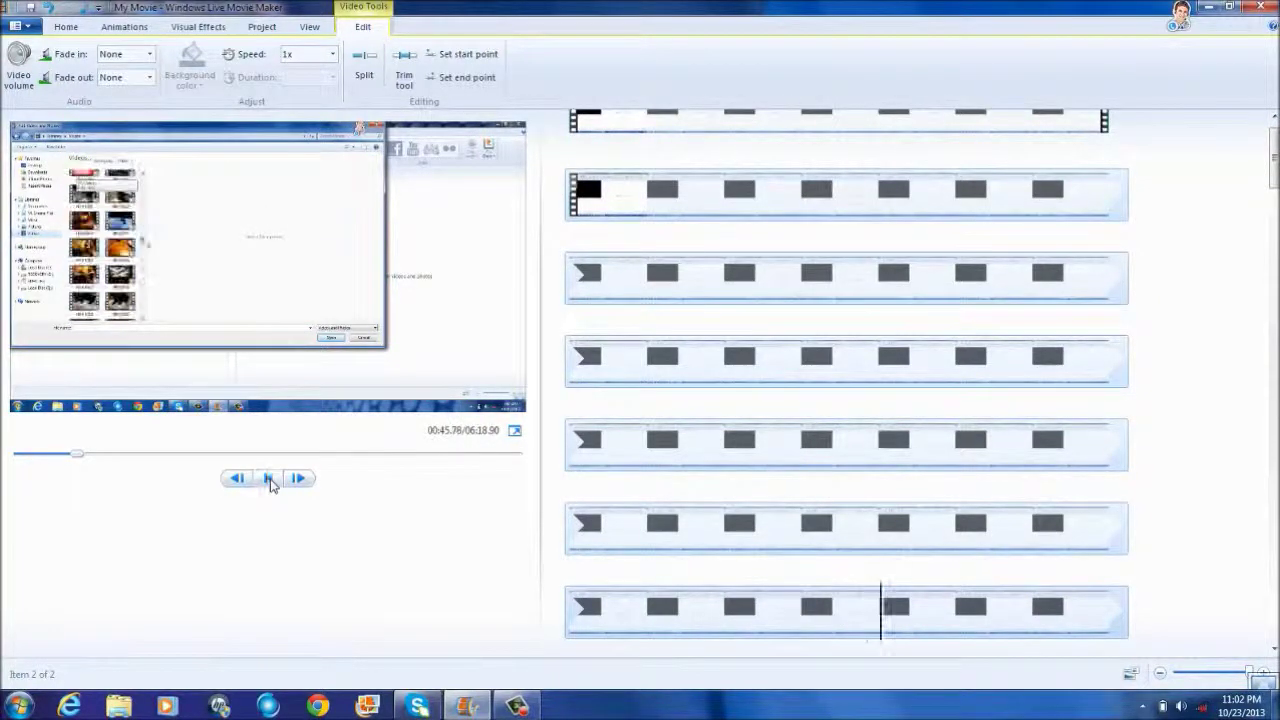
click(270, 480)
click(270, 480)
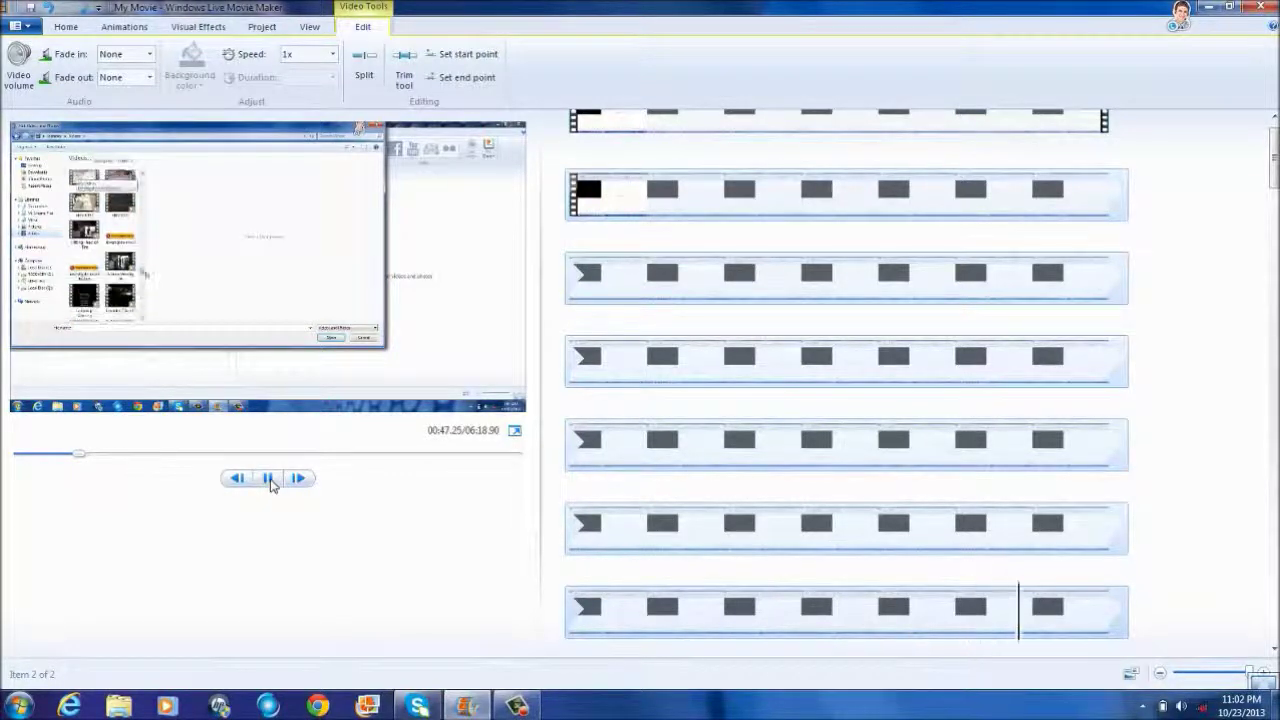
click(270, 480)
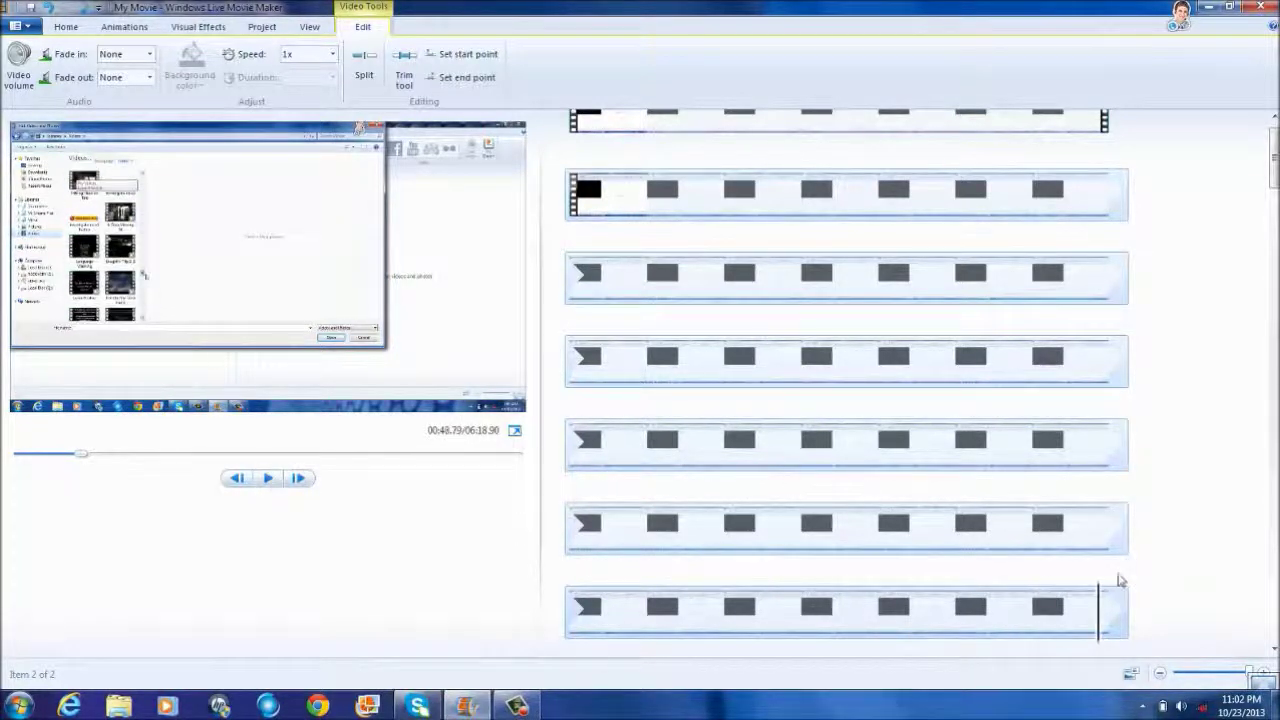
Replay the passage around 46 s to find the cut point and split the second clip at about 46.91 s.
drag(1104, 622, 896, 629)
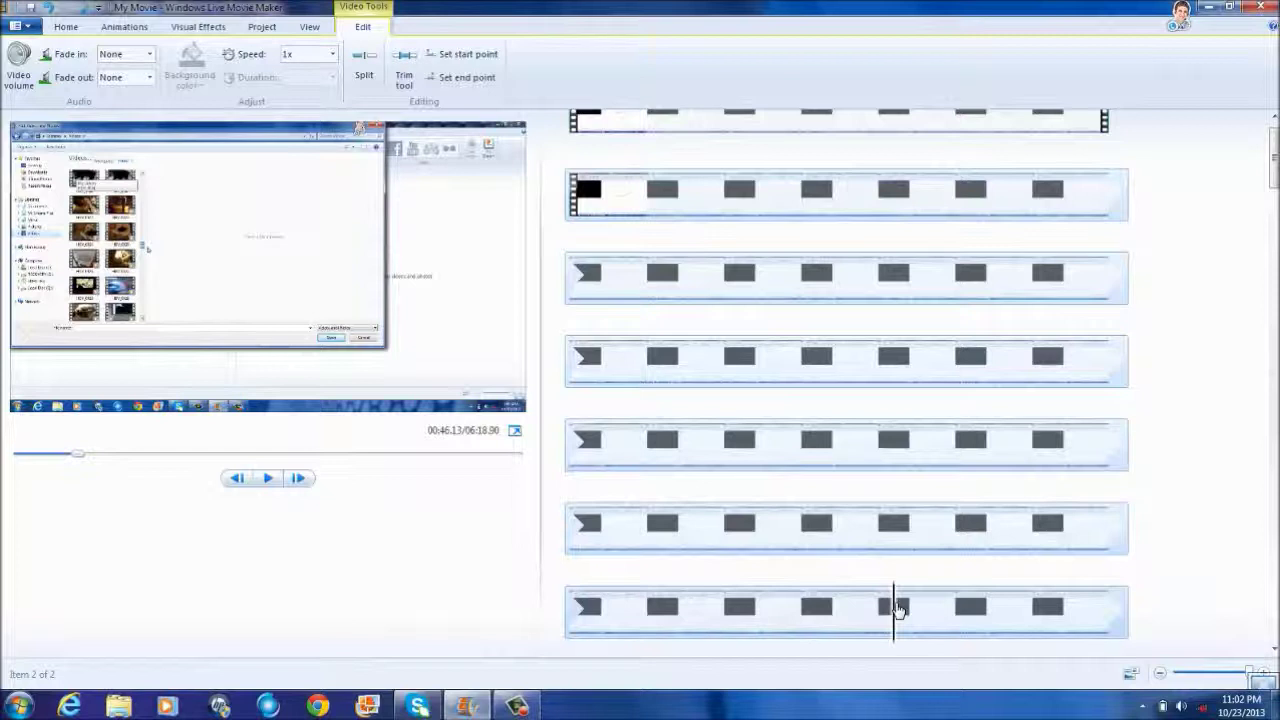
click(267, 482)
click(268, 481)
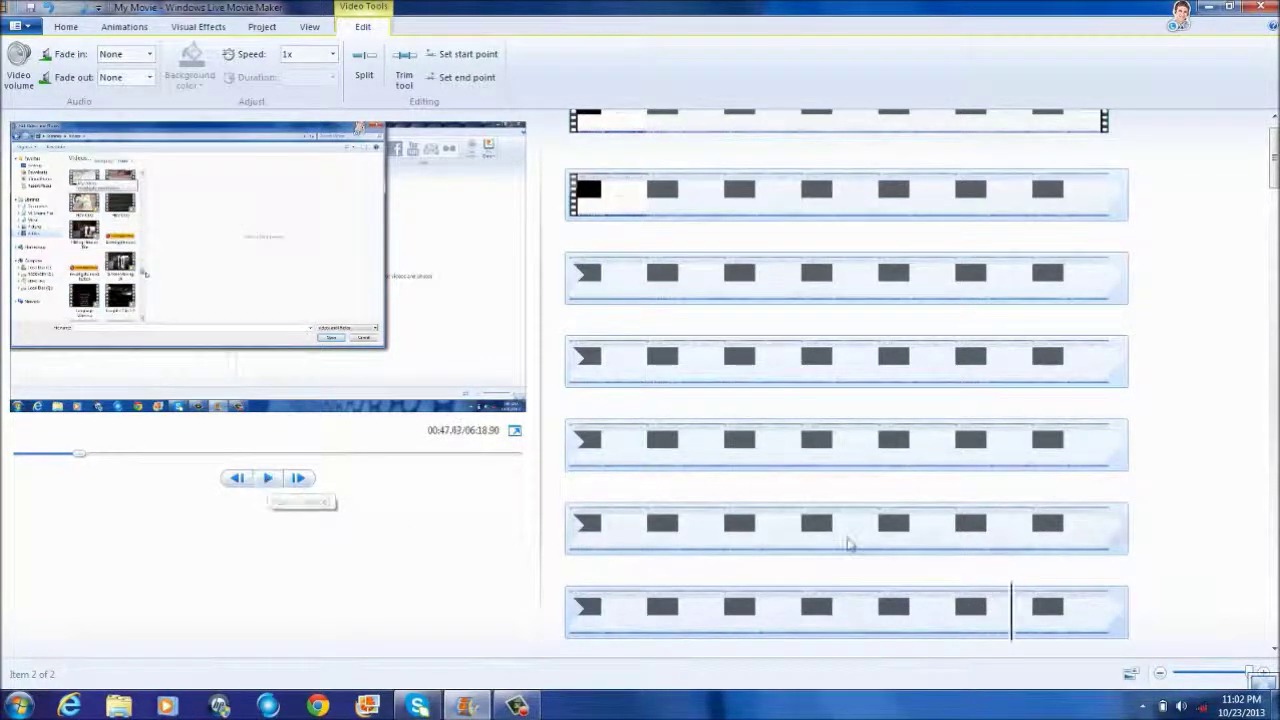
click(936, 615)
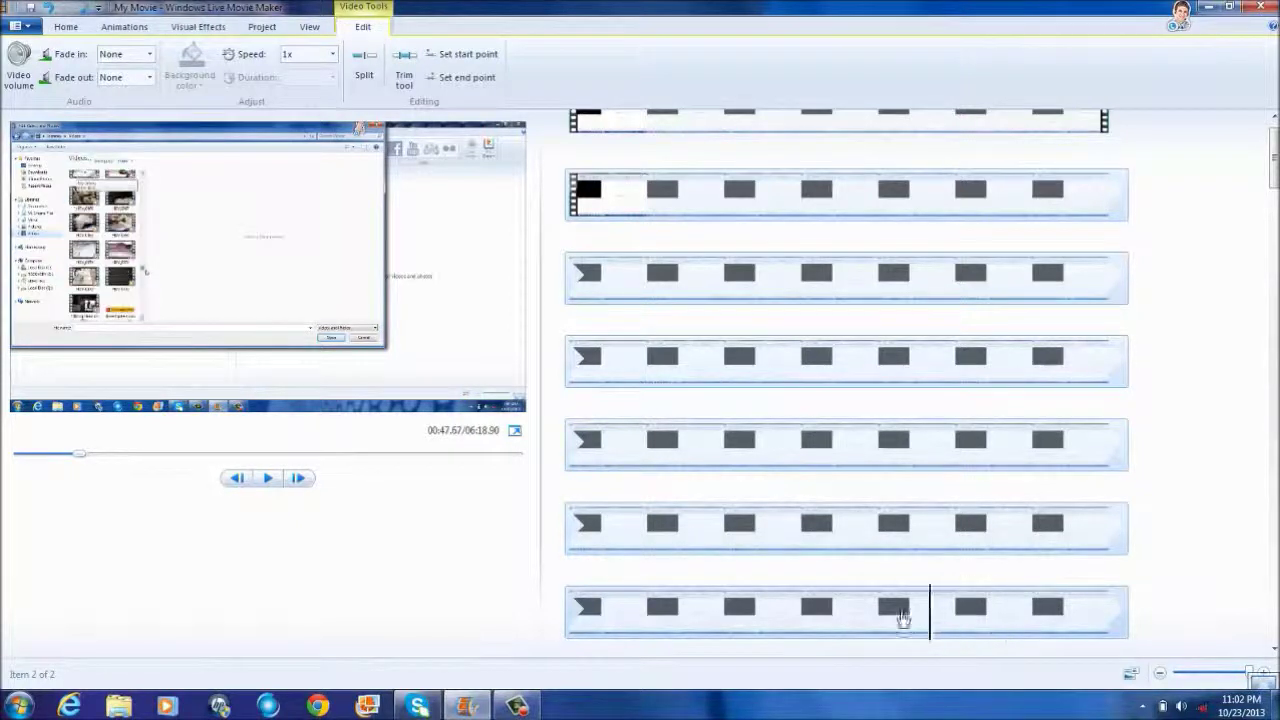
click(872, 620)
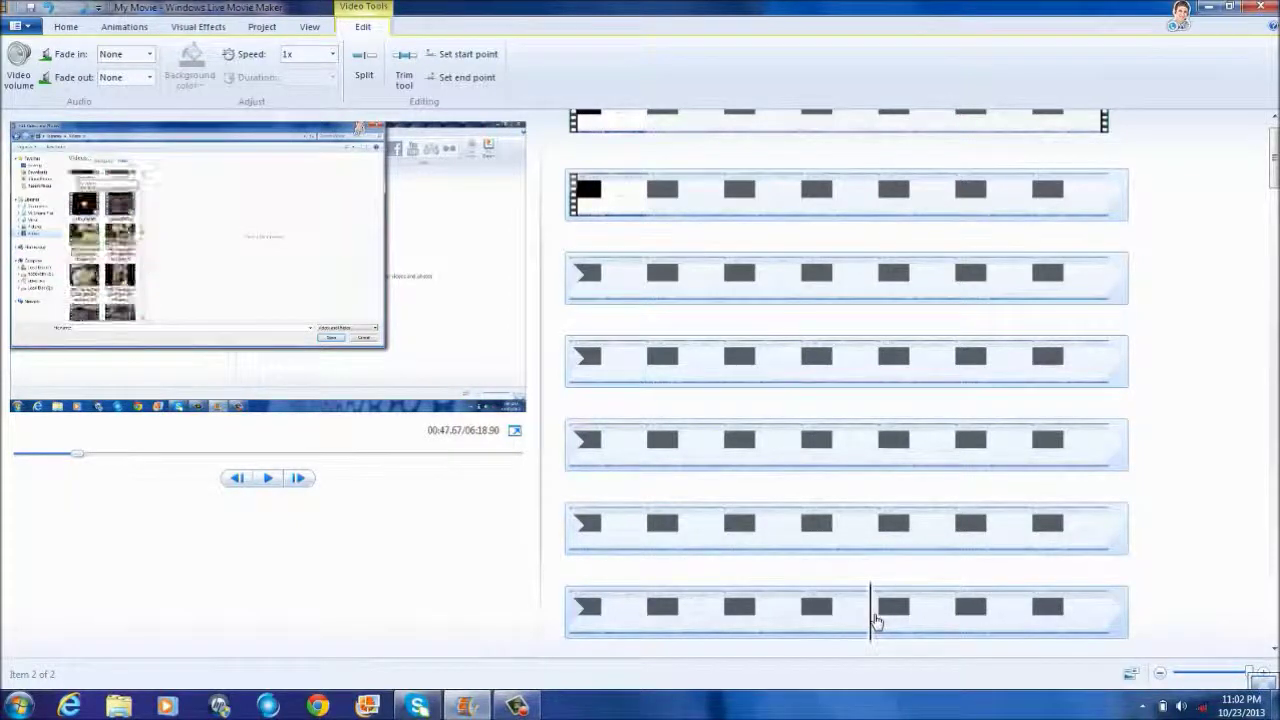
click(268, 481)
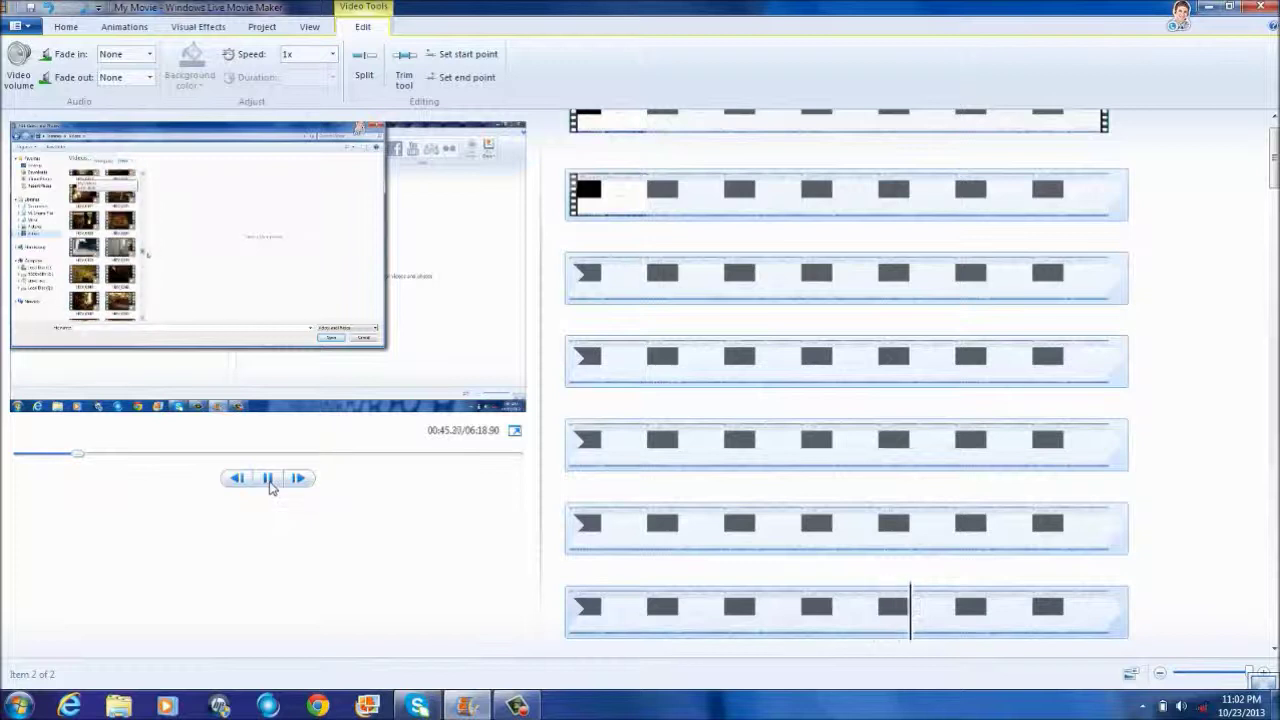
key(space)
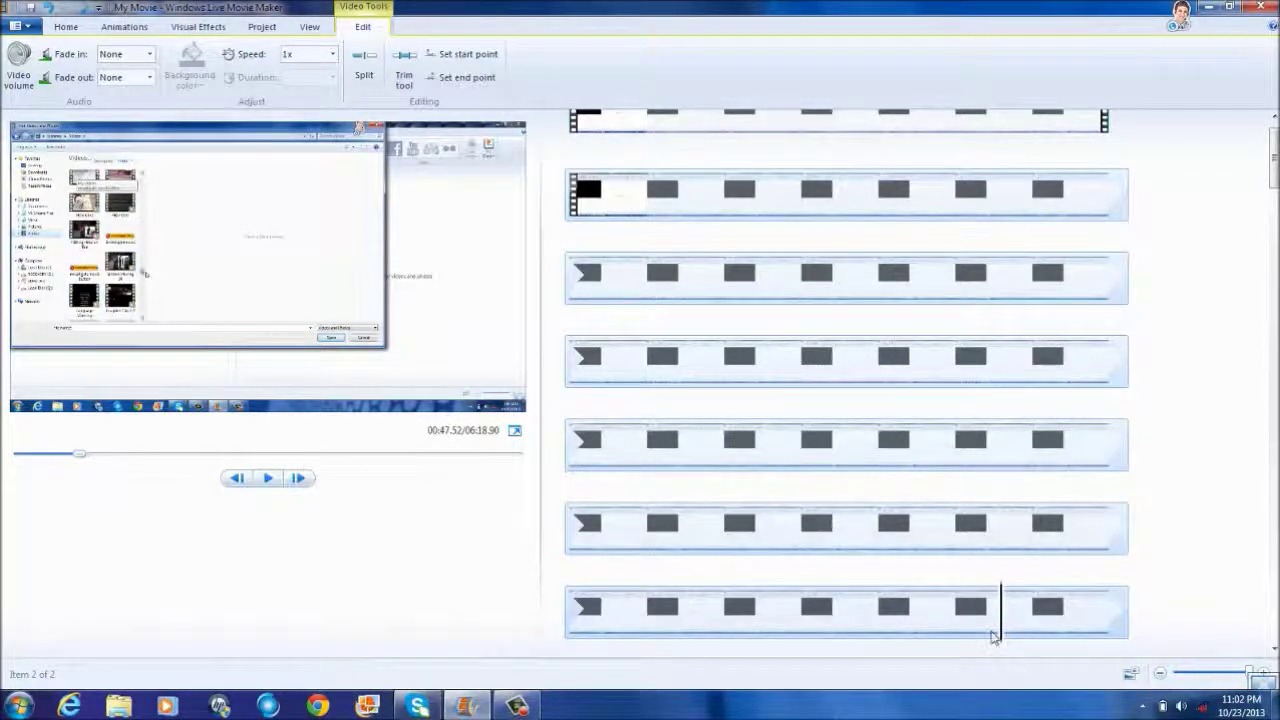
drag(1007, 626, 960, 626)
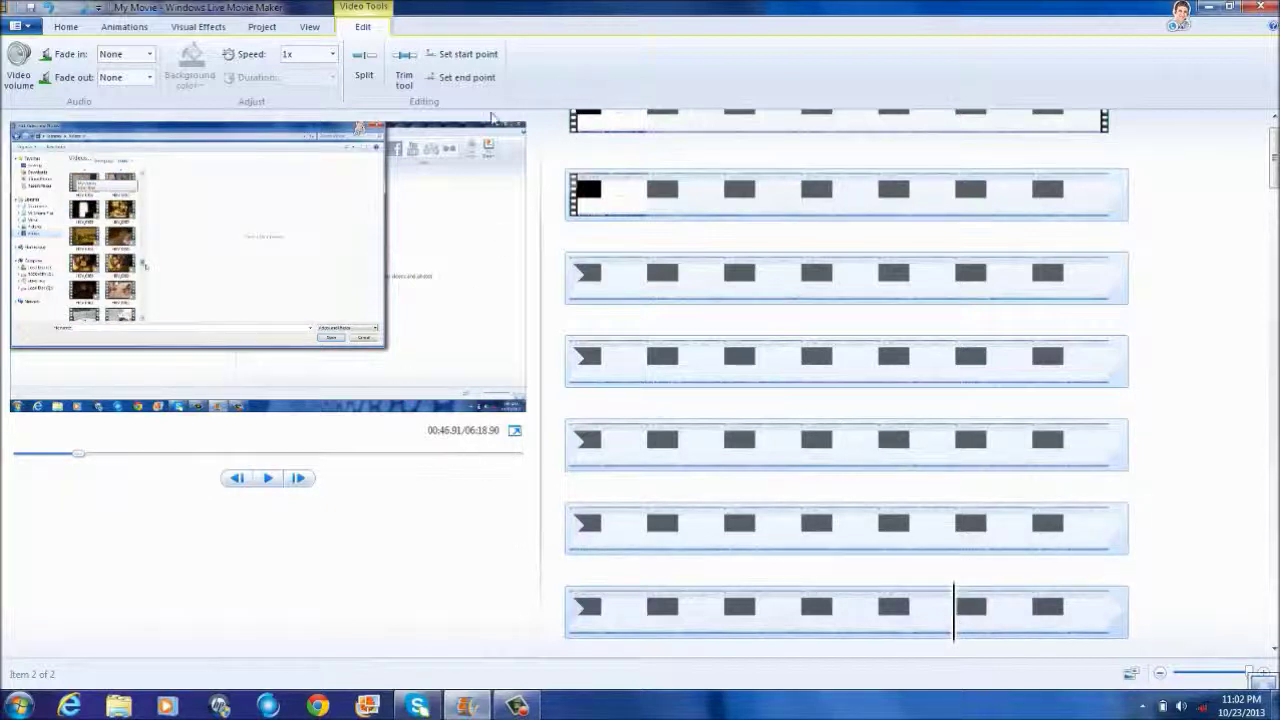
click(368, 76)
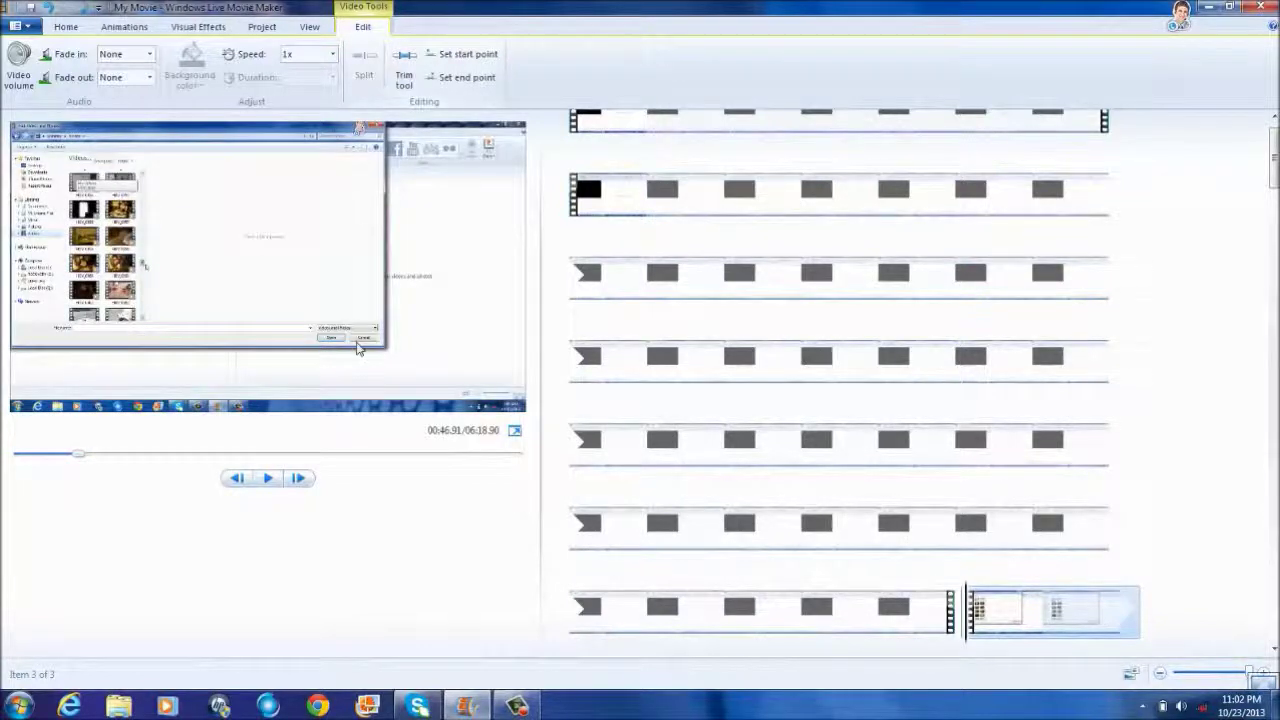
Replay the passage around 52 s to find the end of the unwanted section and split the third clip at about 51.93 s.
click(271, 479)
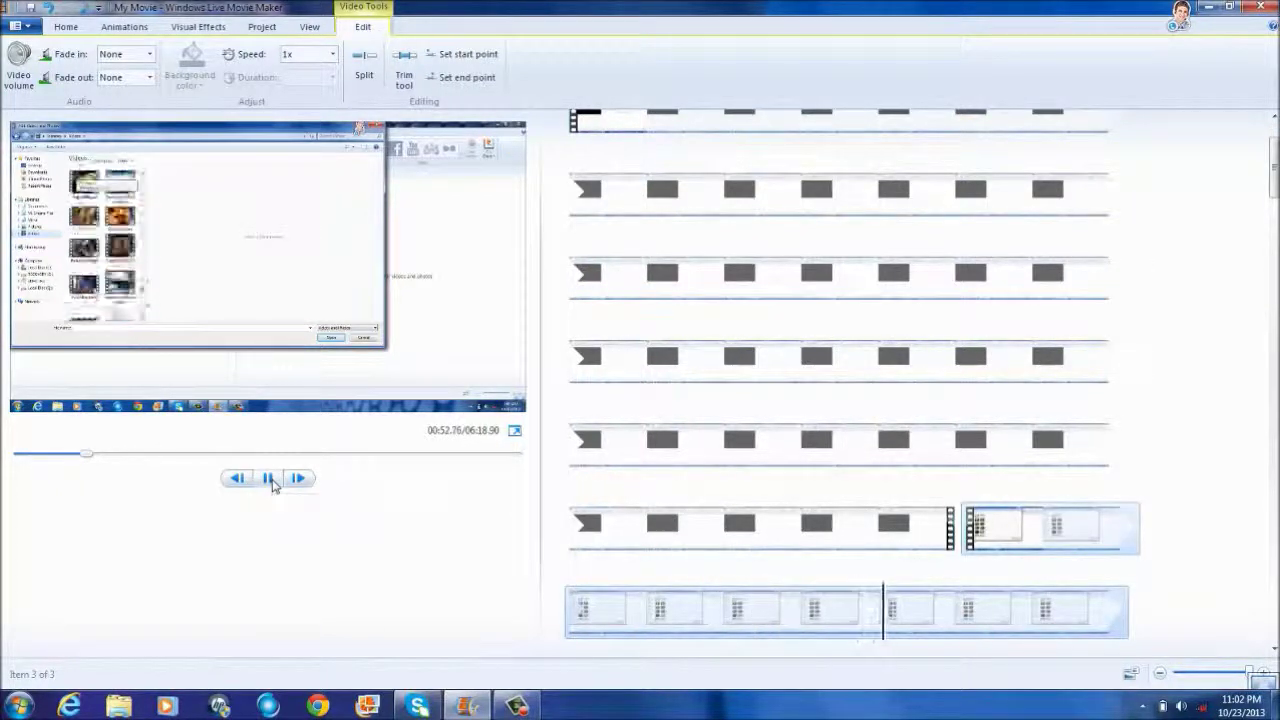
click(271, 479)
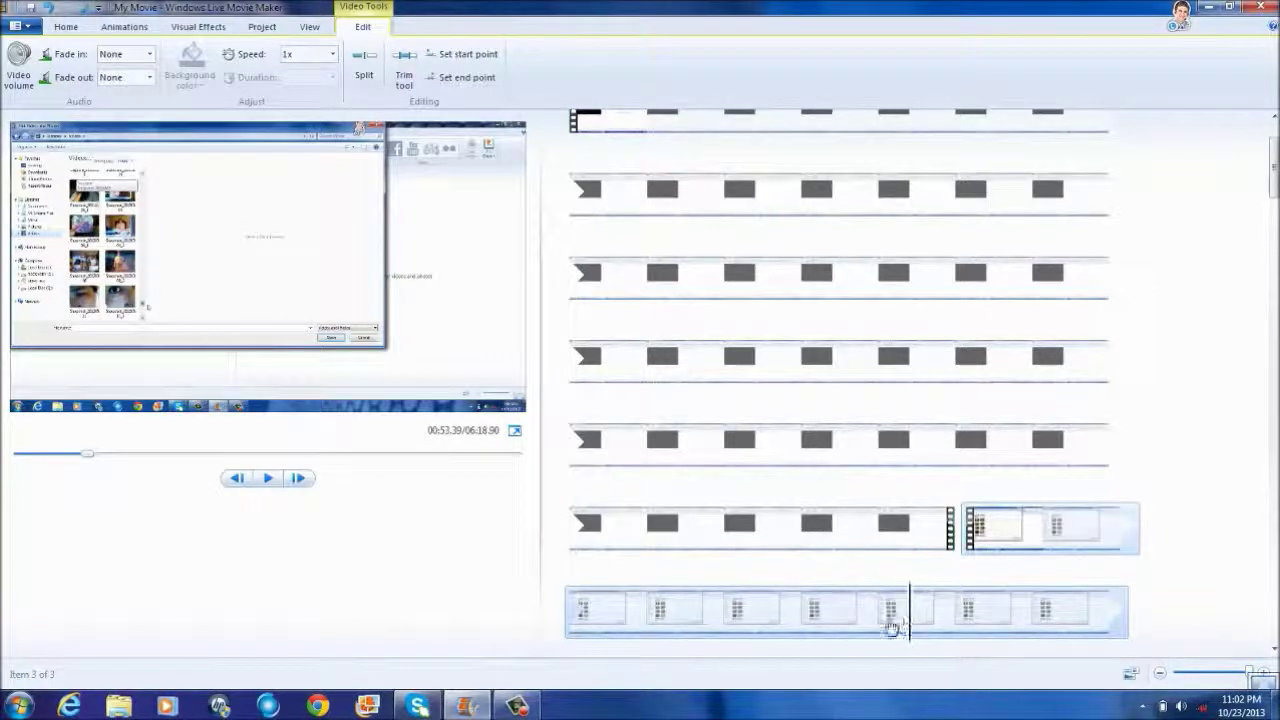
click(815, 624)
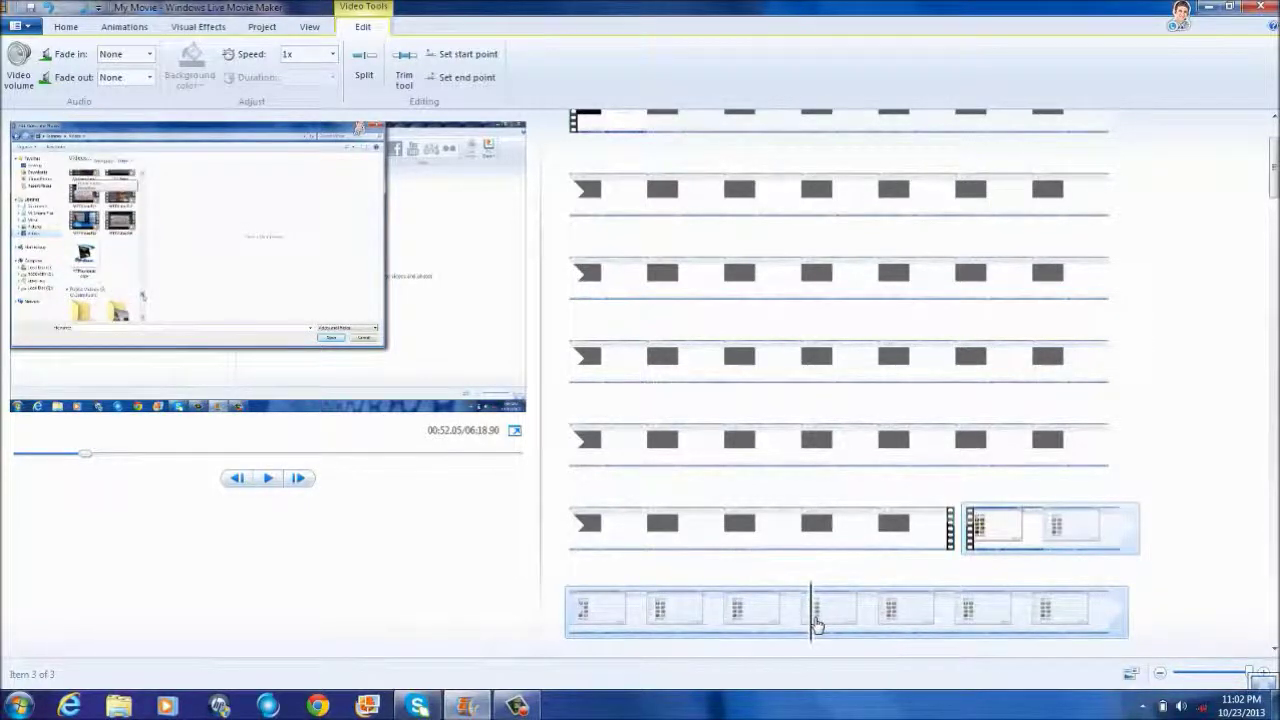
click(792, 626)
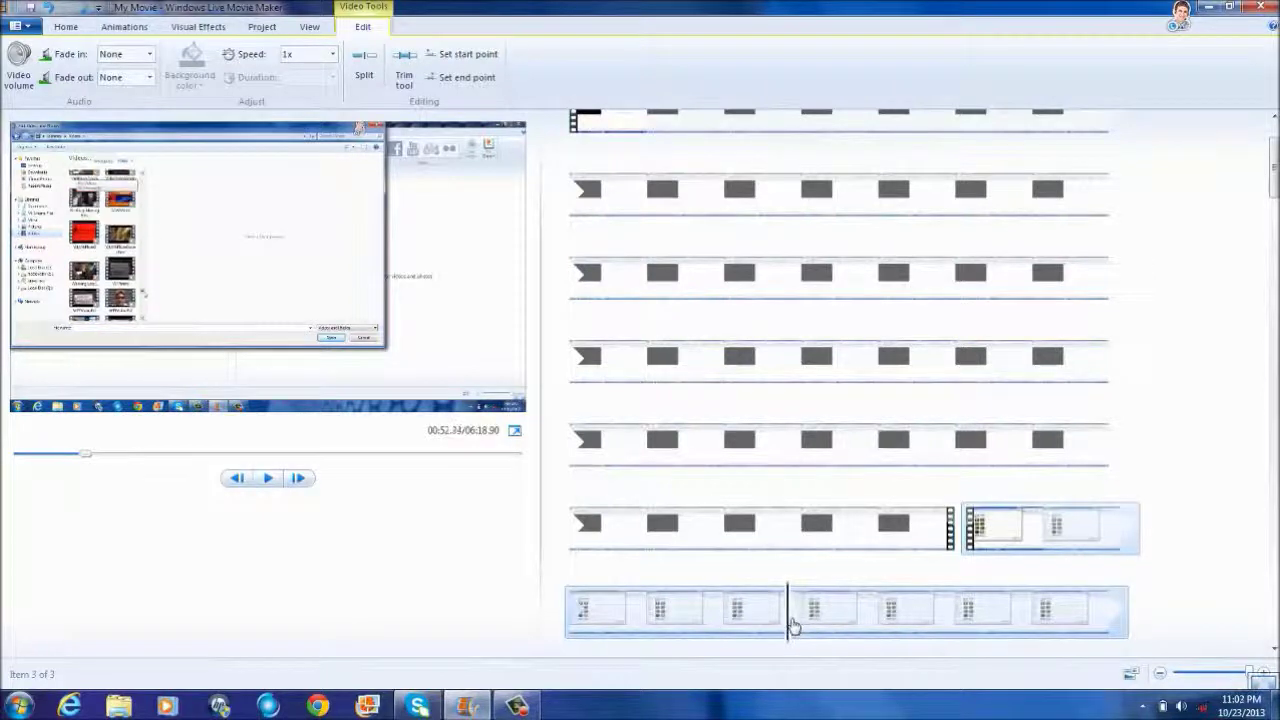
click(268, 479)
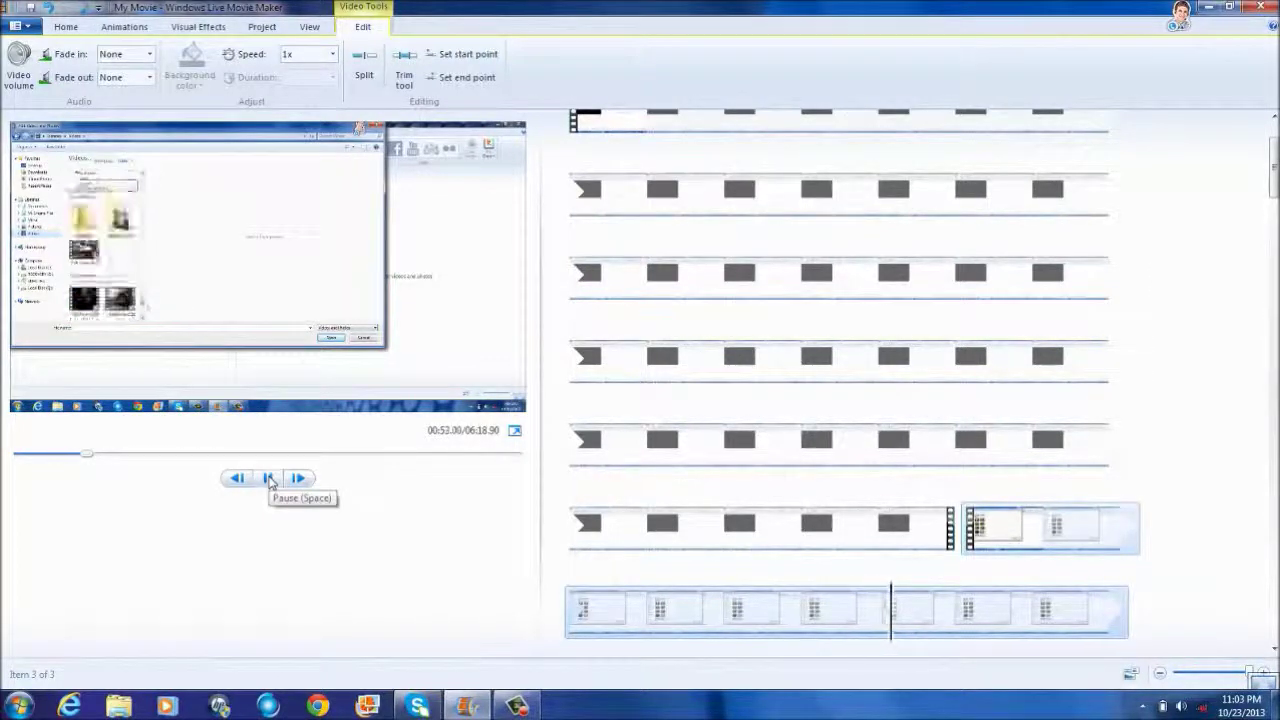
click(910, 643)
click(766, 632)
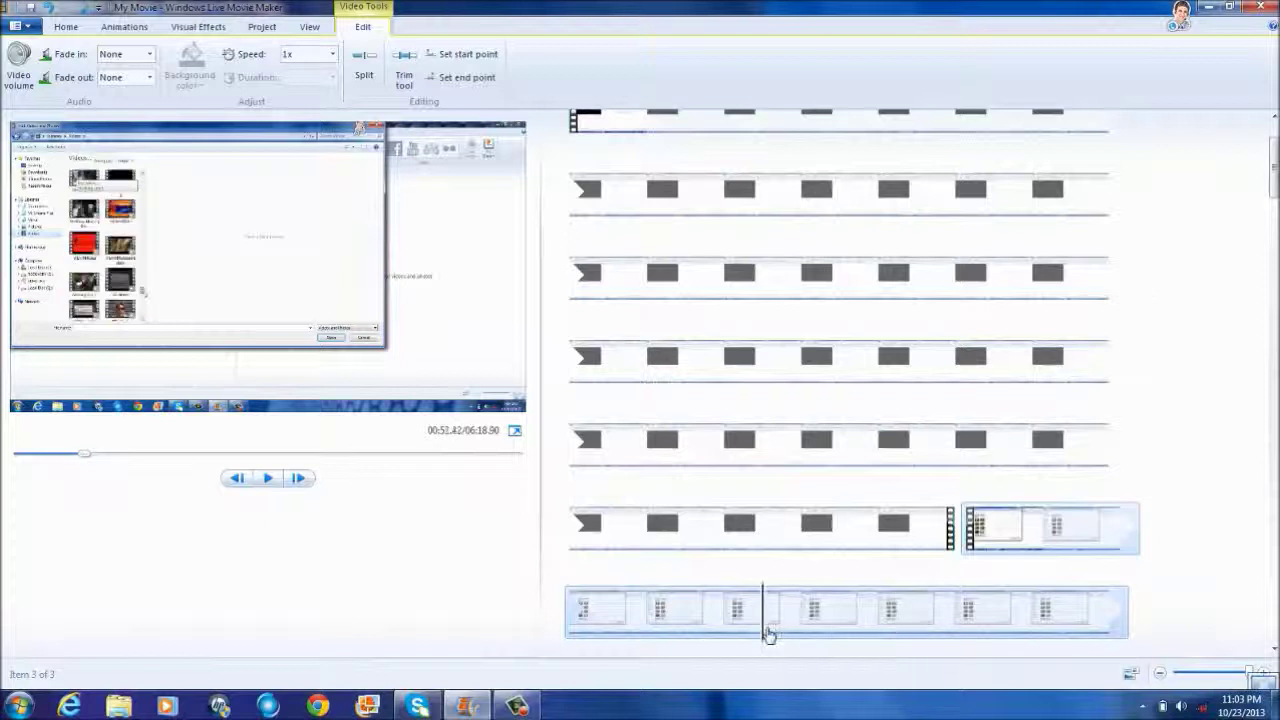
click(762, 633)
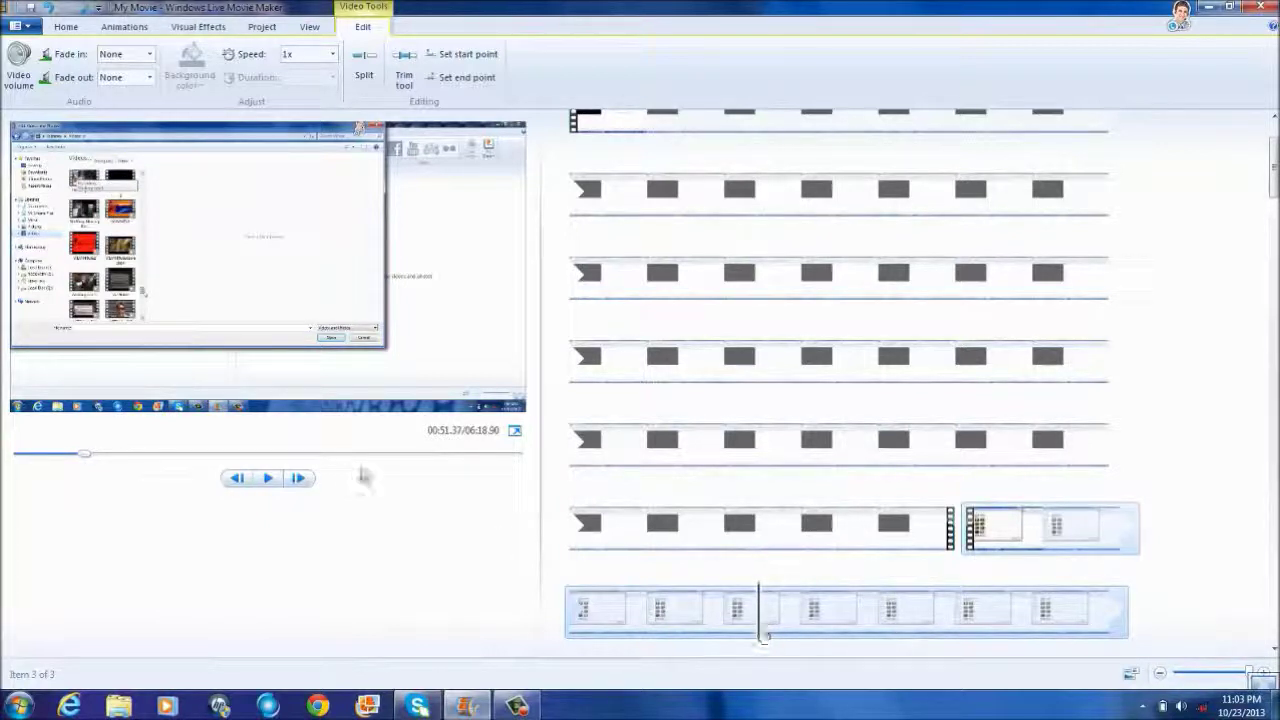
click(268, 479)
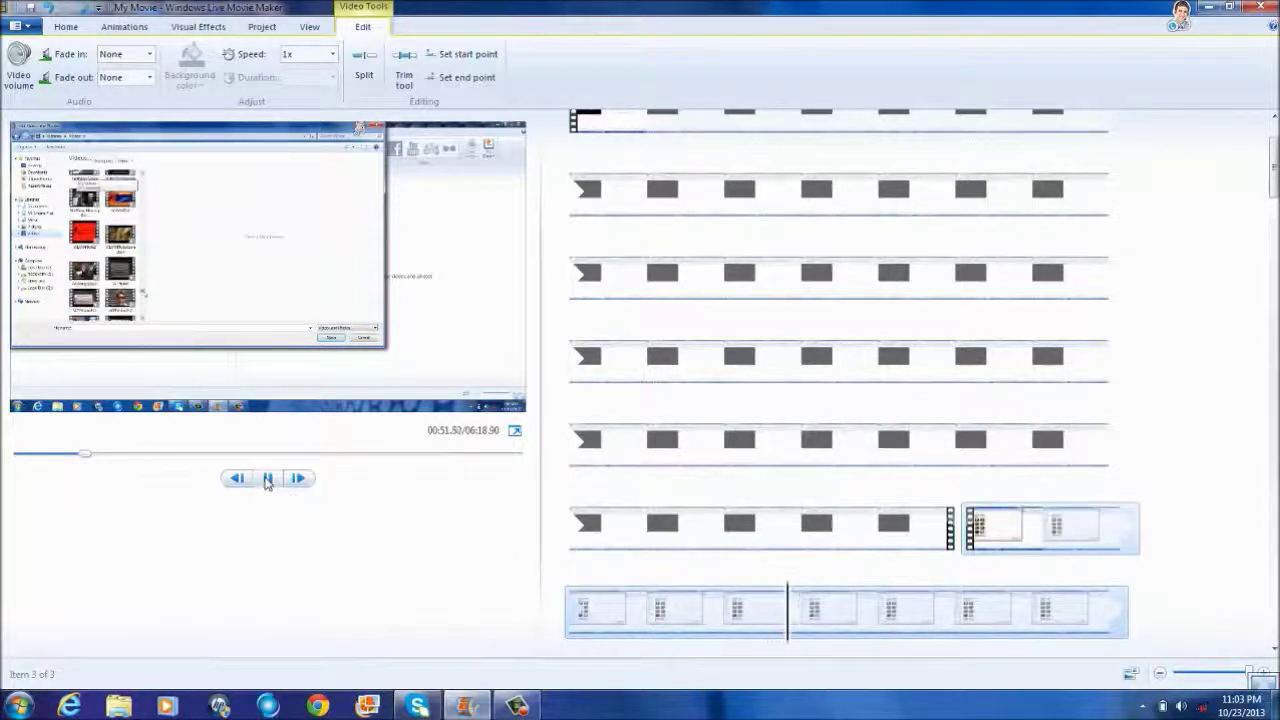
click(267, 479)
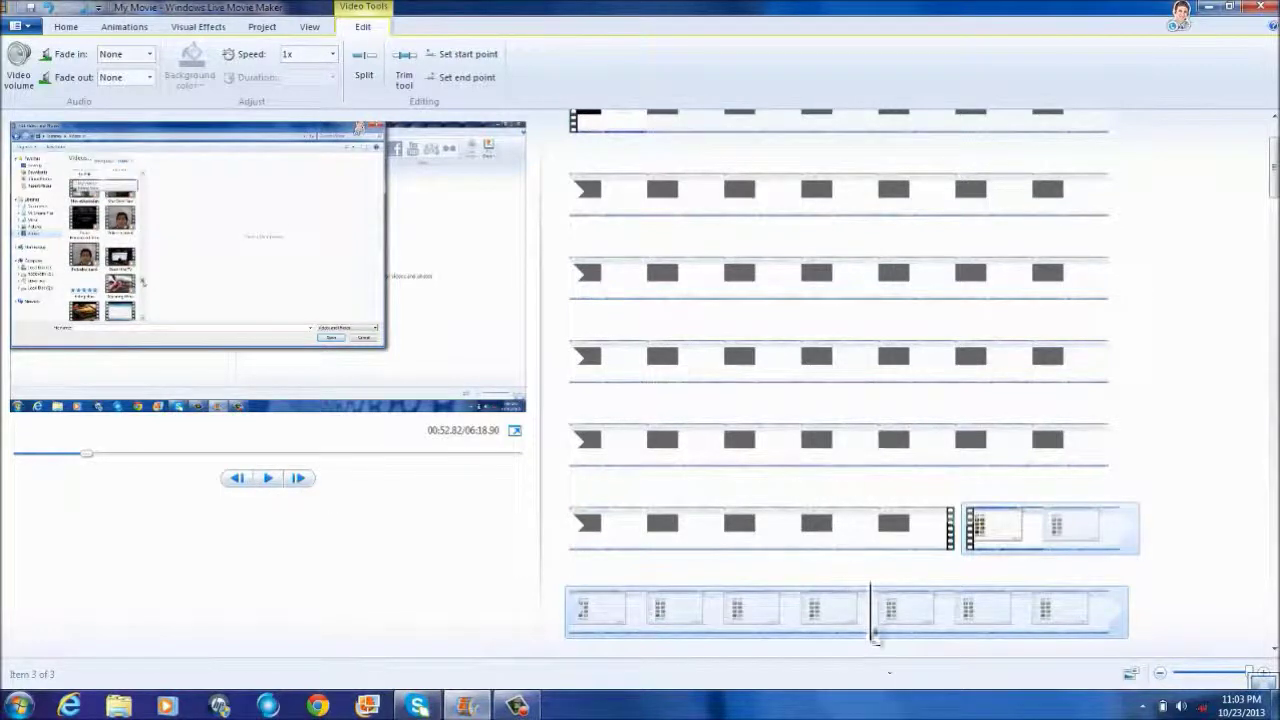
drag(875, 634, 804, 627)
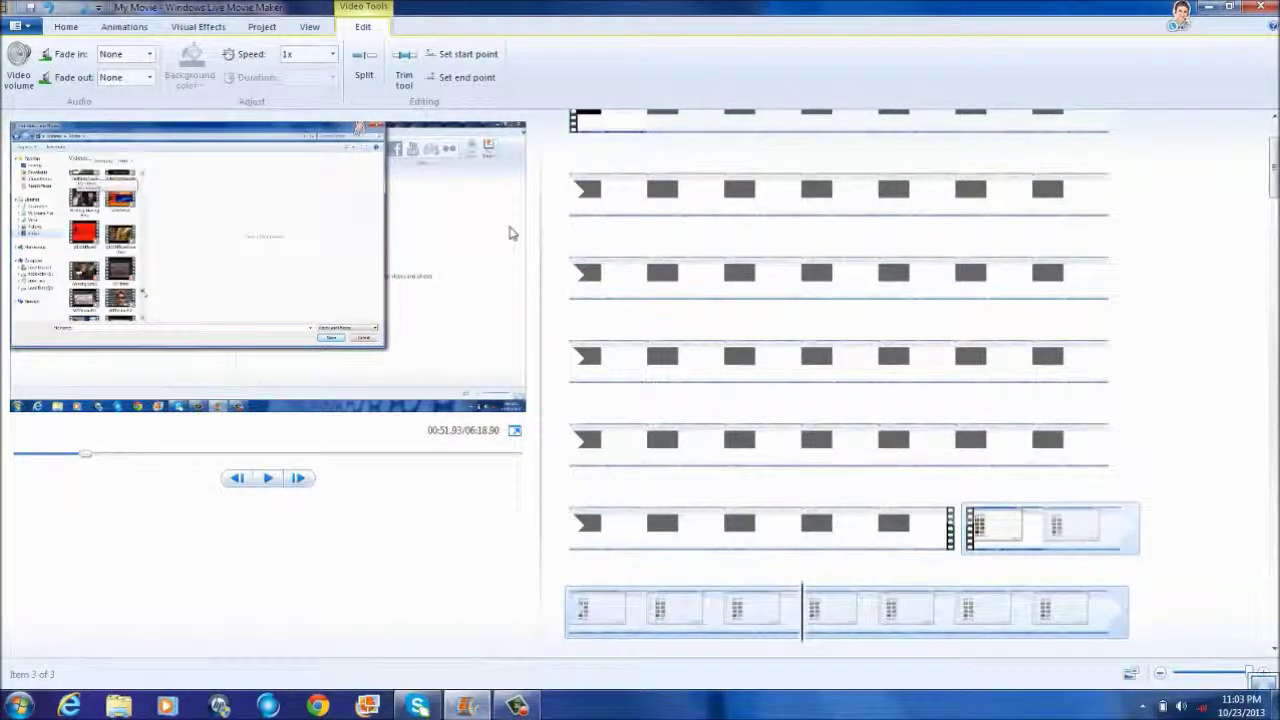
click(365, 68)
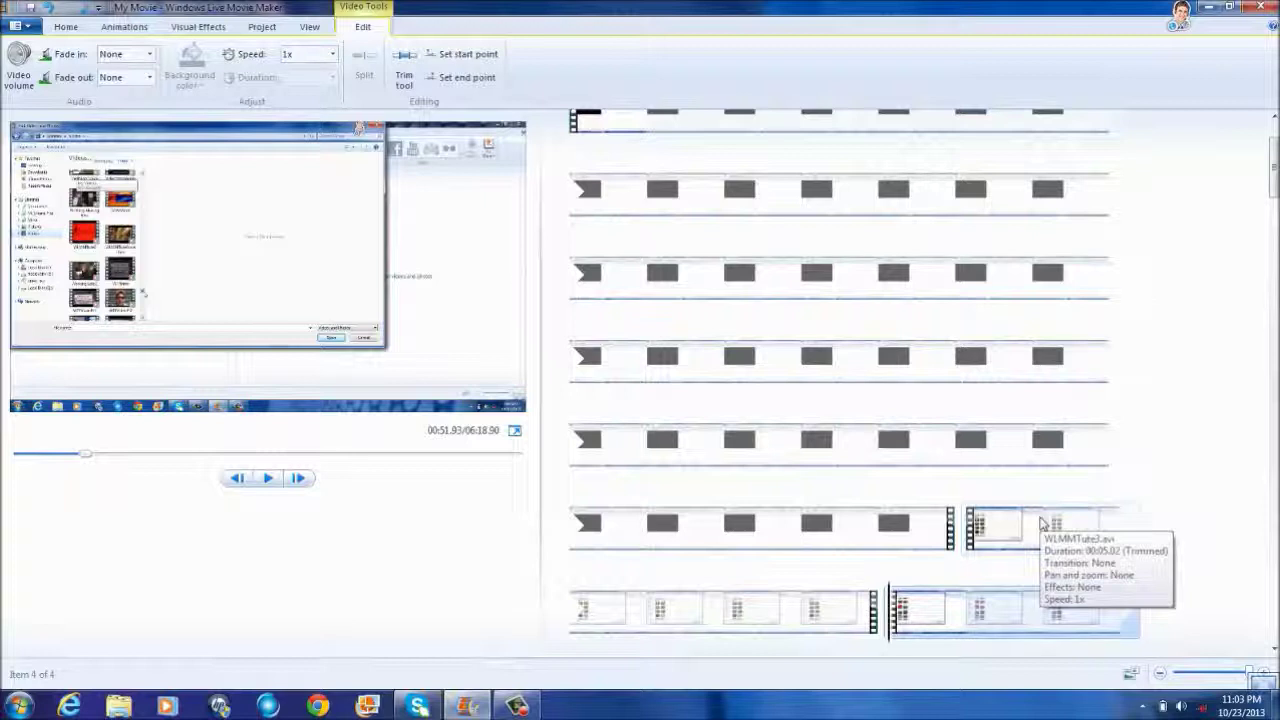
Remove the short clip between the two splits and preview the movie from that cut.
right_click(1041, 524)
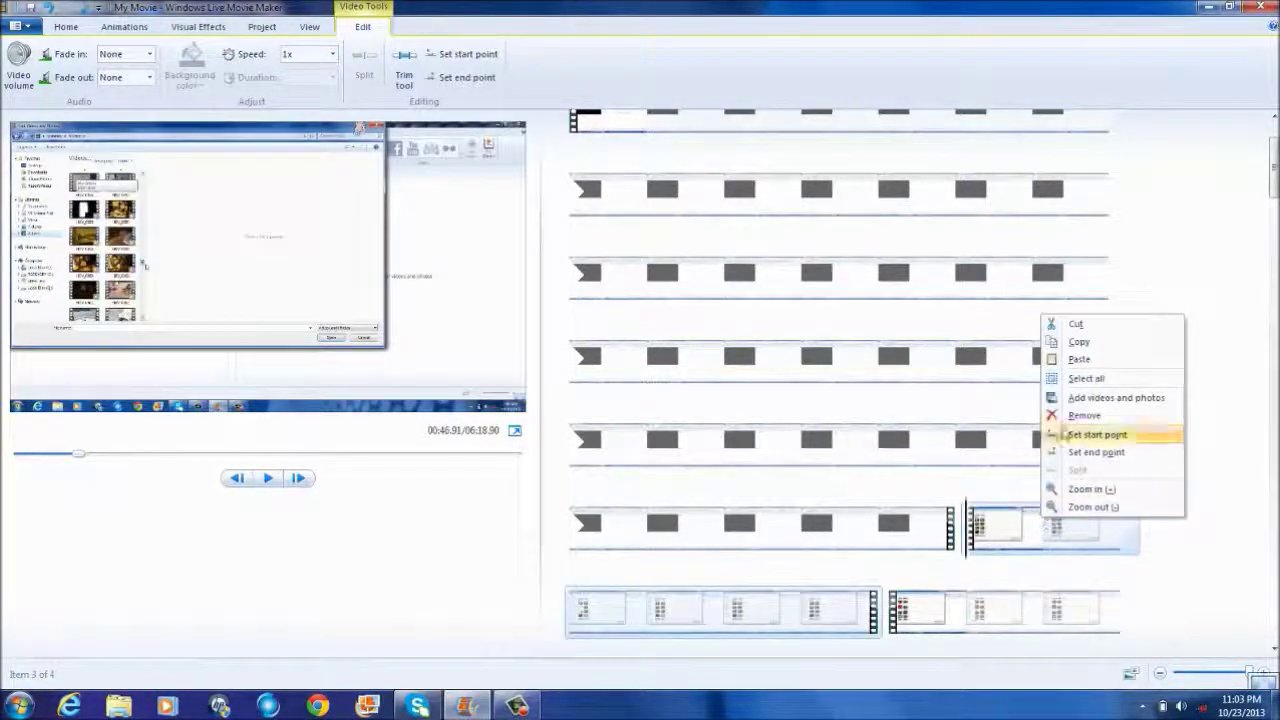
click(1075, 416)
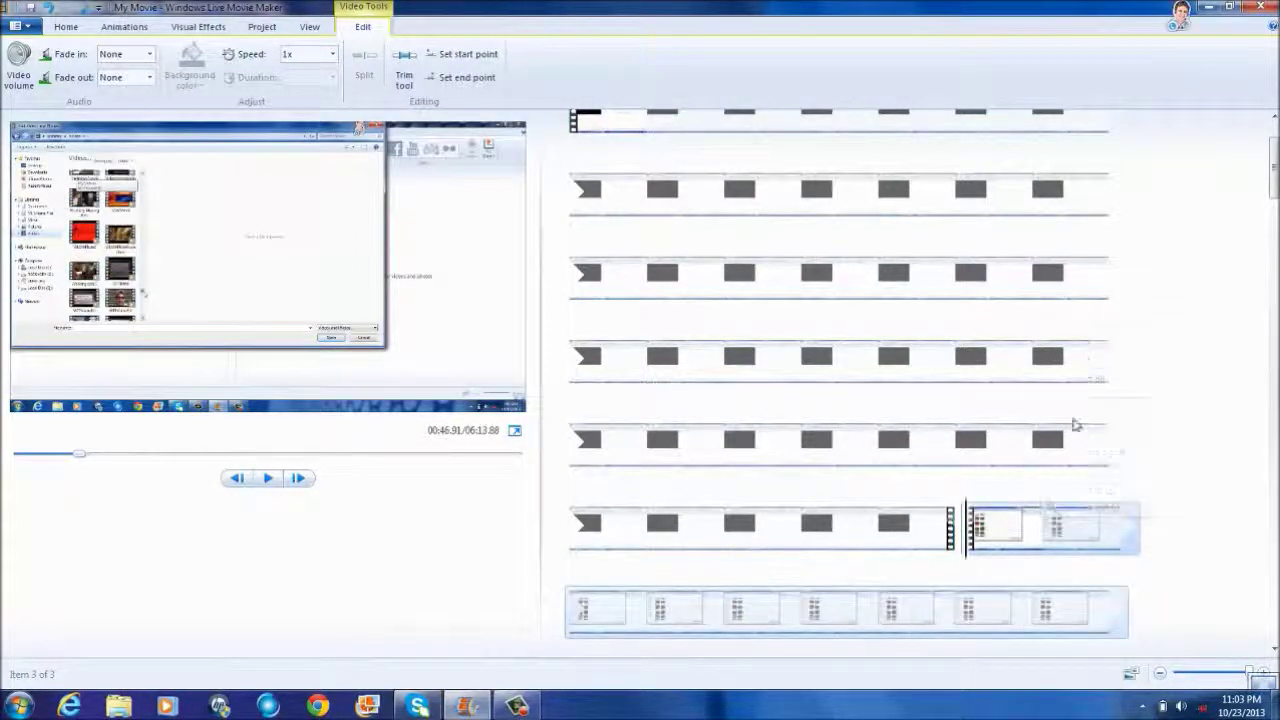
click(270, 478)
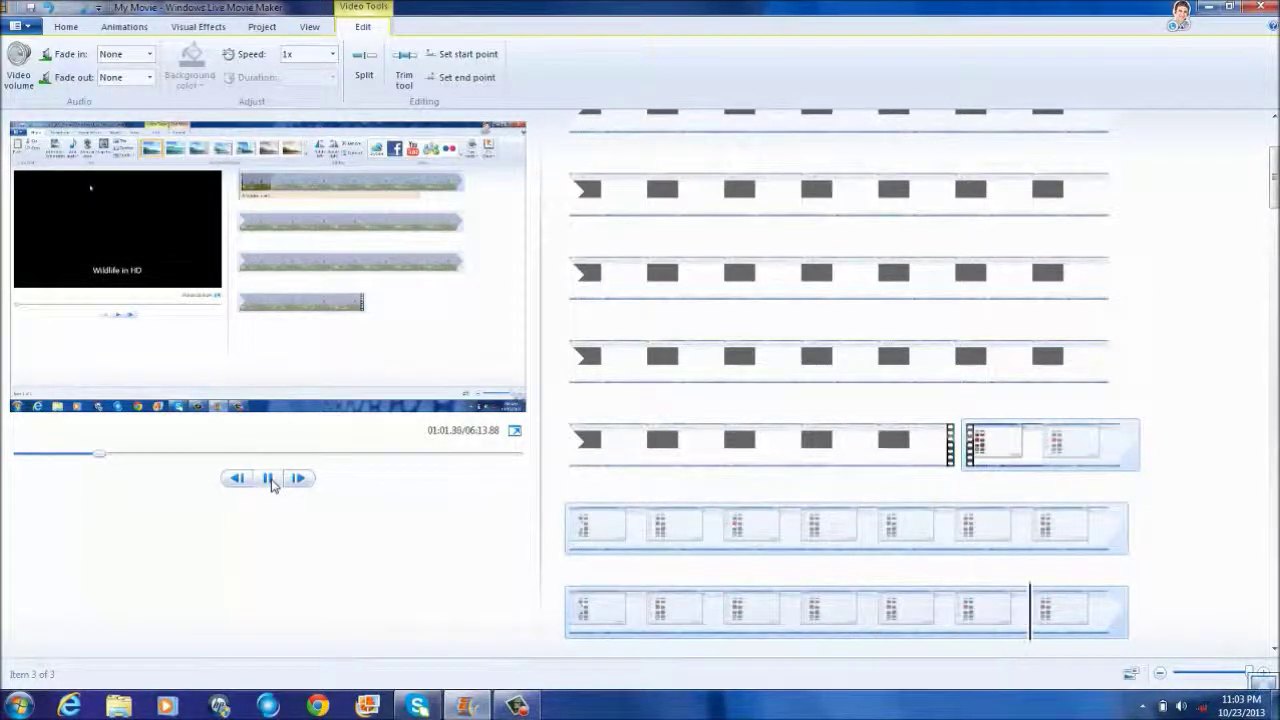
Pause the preview, find the cut point around 1:08 and split the third clip at about 1:08.69.
click(270, 480)
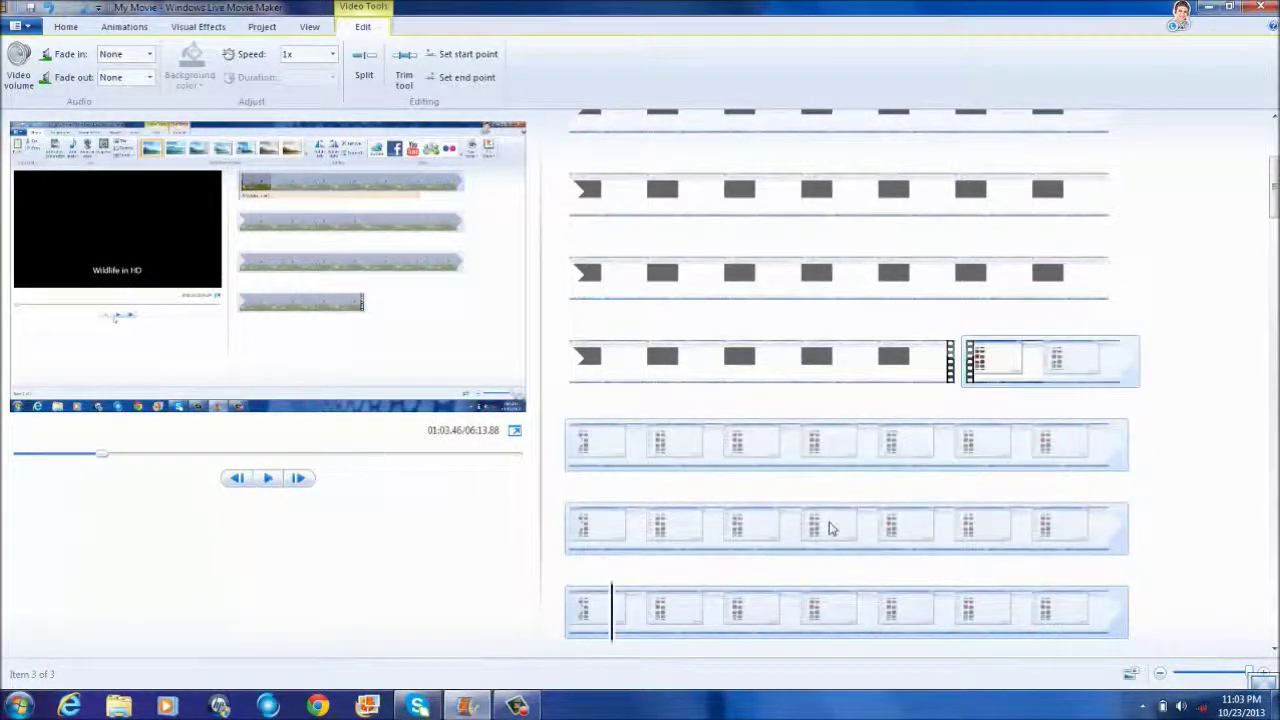
click(1018, 620)
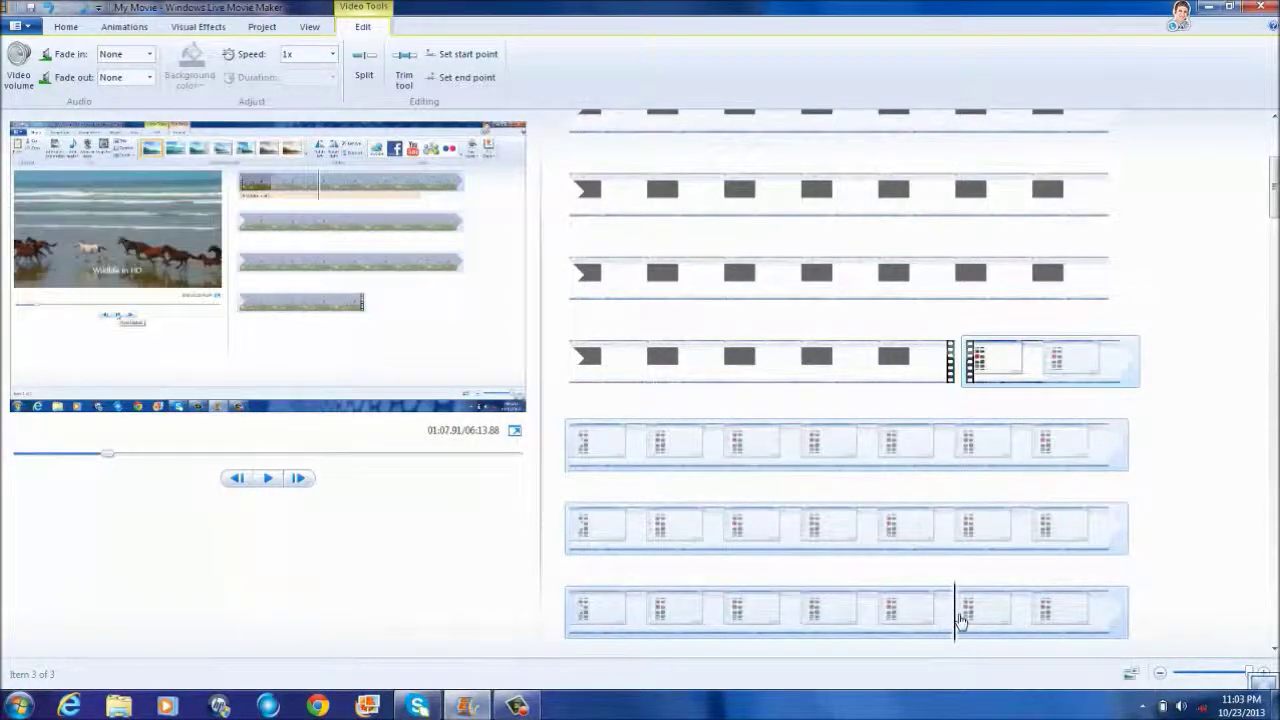
drag(958, 620, 1020, 621)
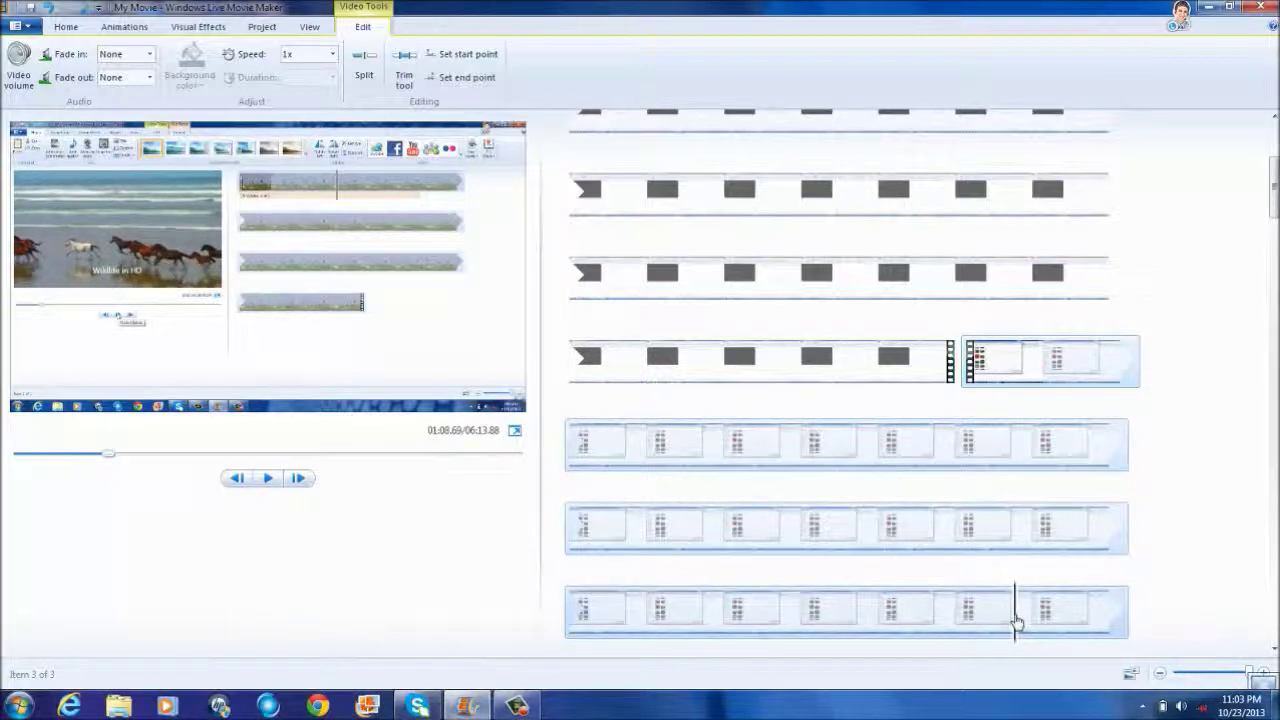
click(368, 68)
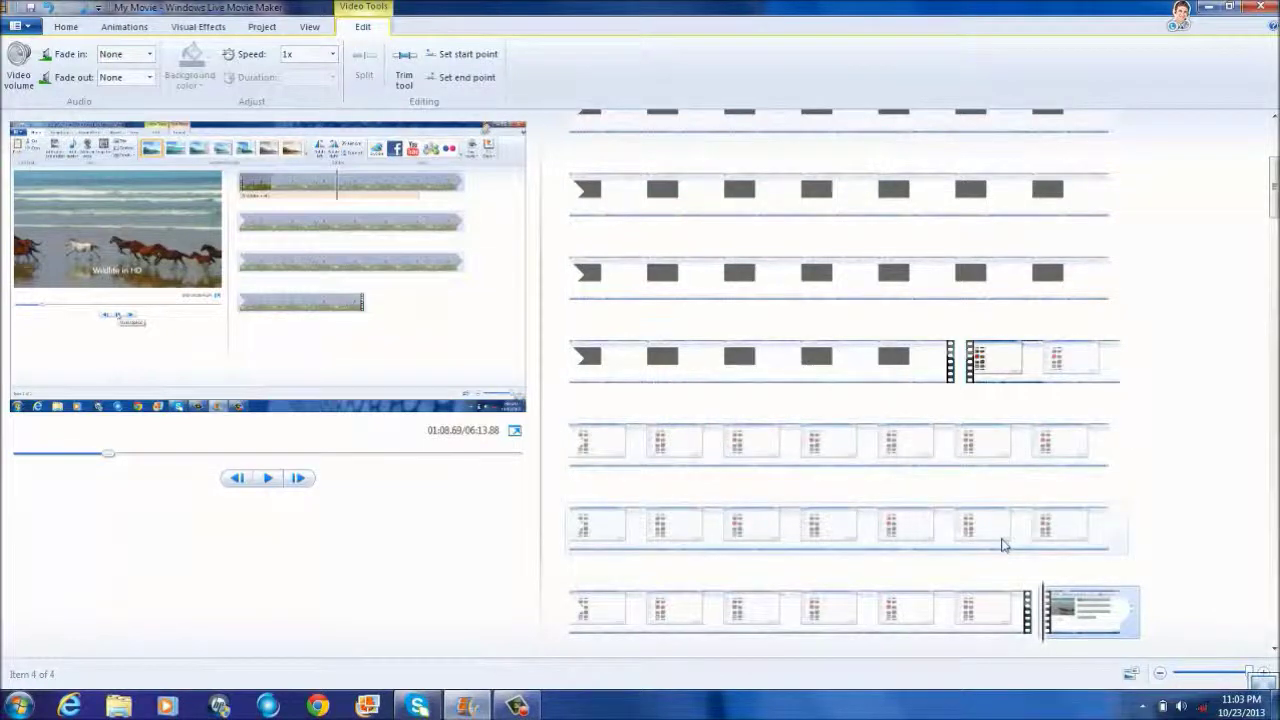
Replay the end of the third clip across the new split, from about 1:00.77 and again from about 1:02.75.
click(955, 525)
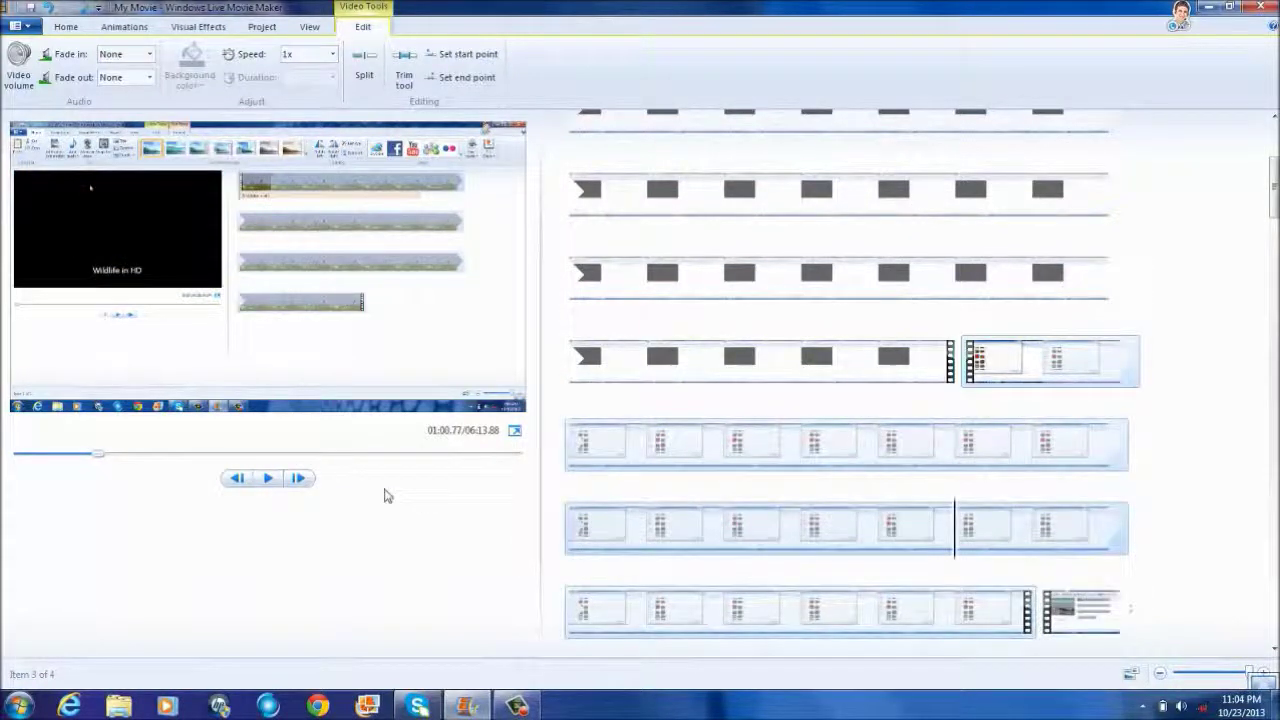
click(270, 480)
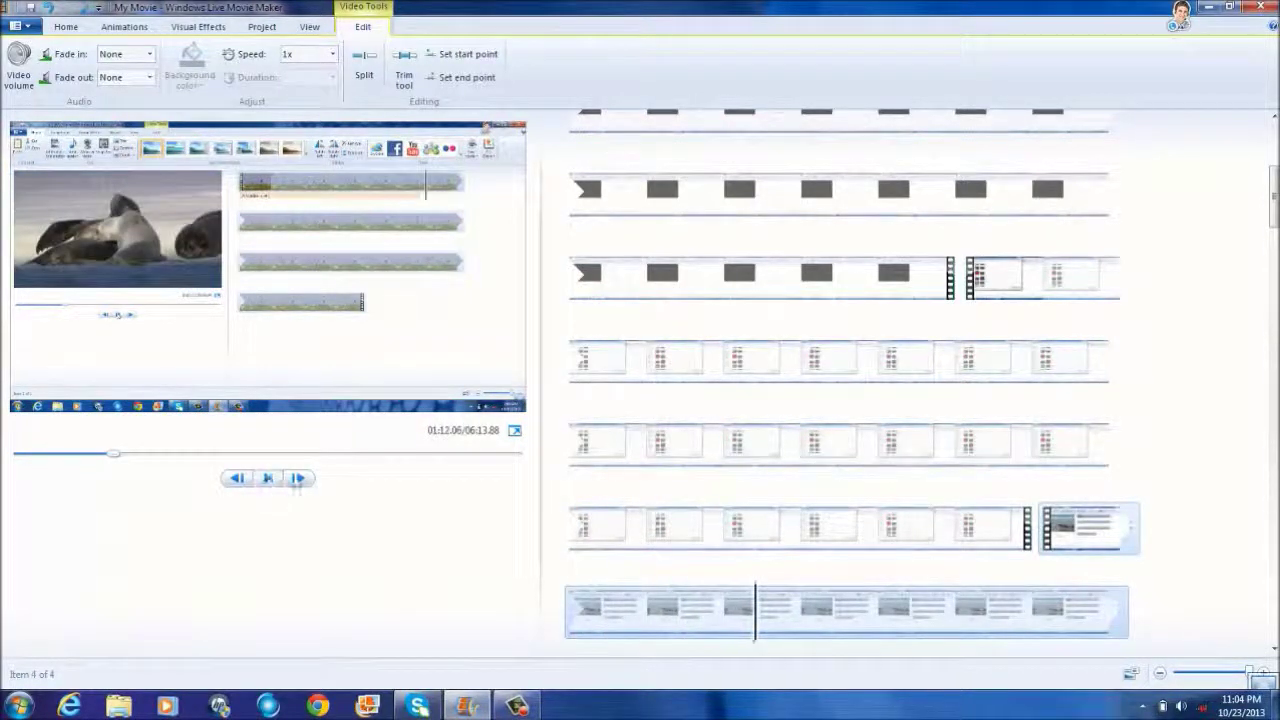
key(space)
click(568, 528)
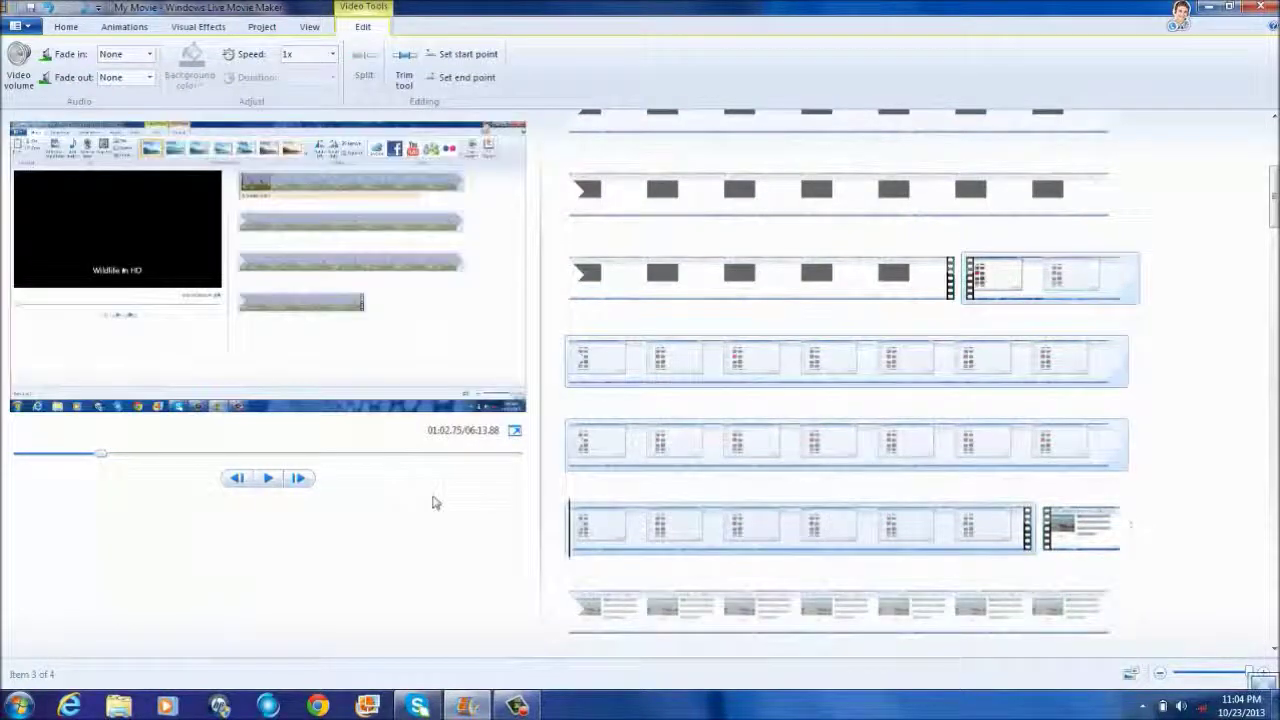
click(270, 480)
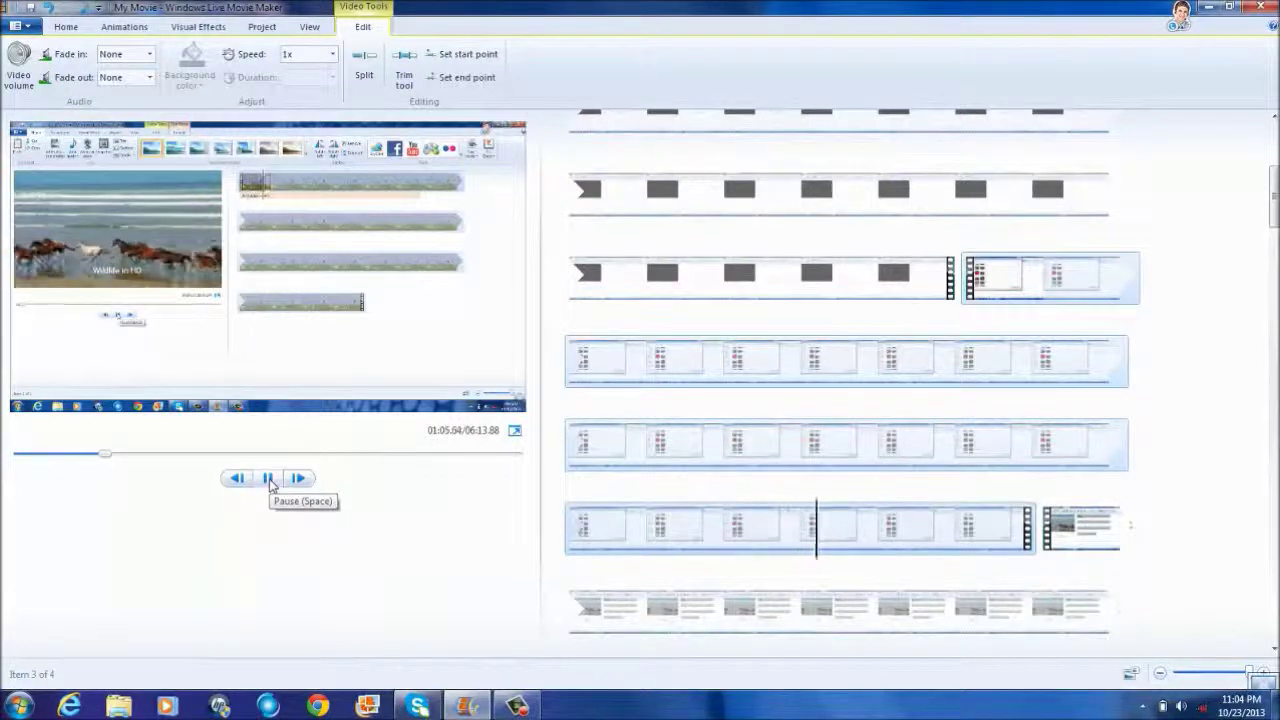
Replay the third clip from about 55.82 s to find where the unwanted section starts and move the playhead to about 56.71 s.
click(570, 445)
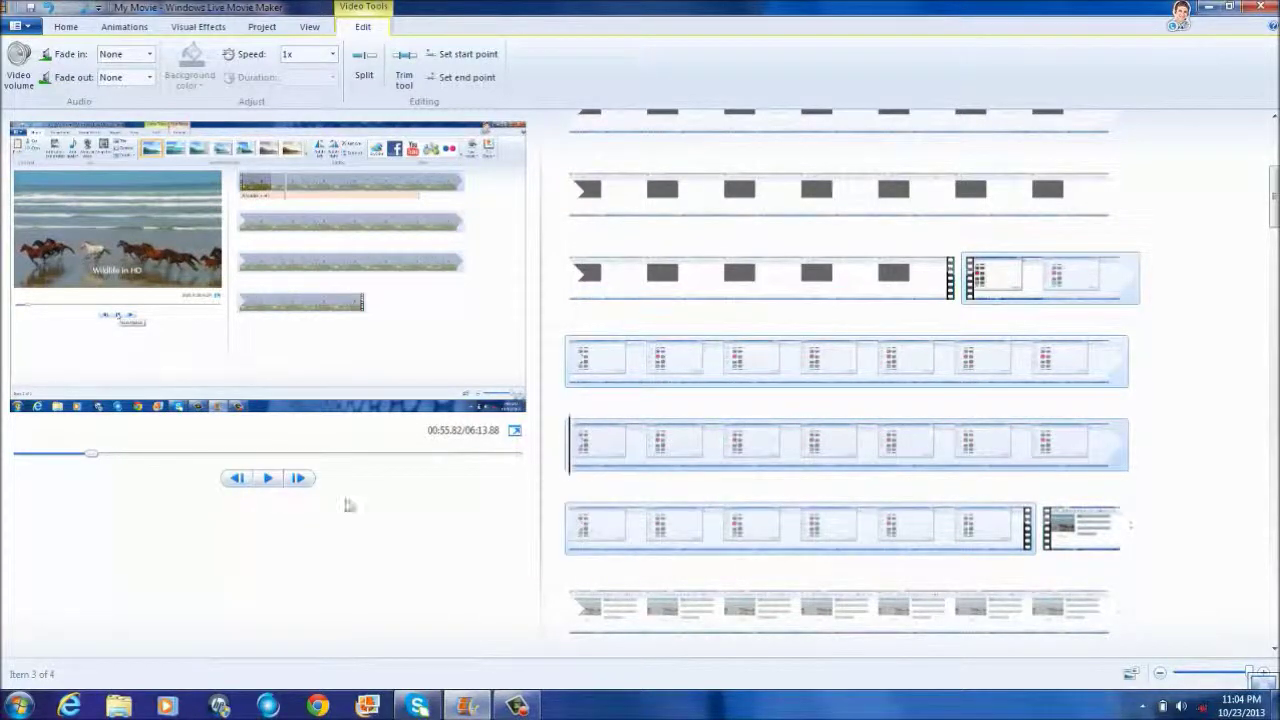
click(268, 480)
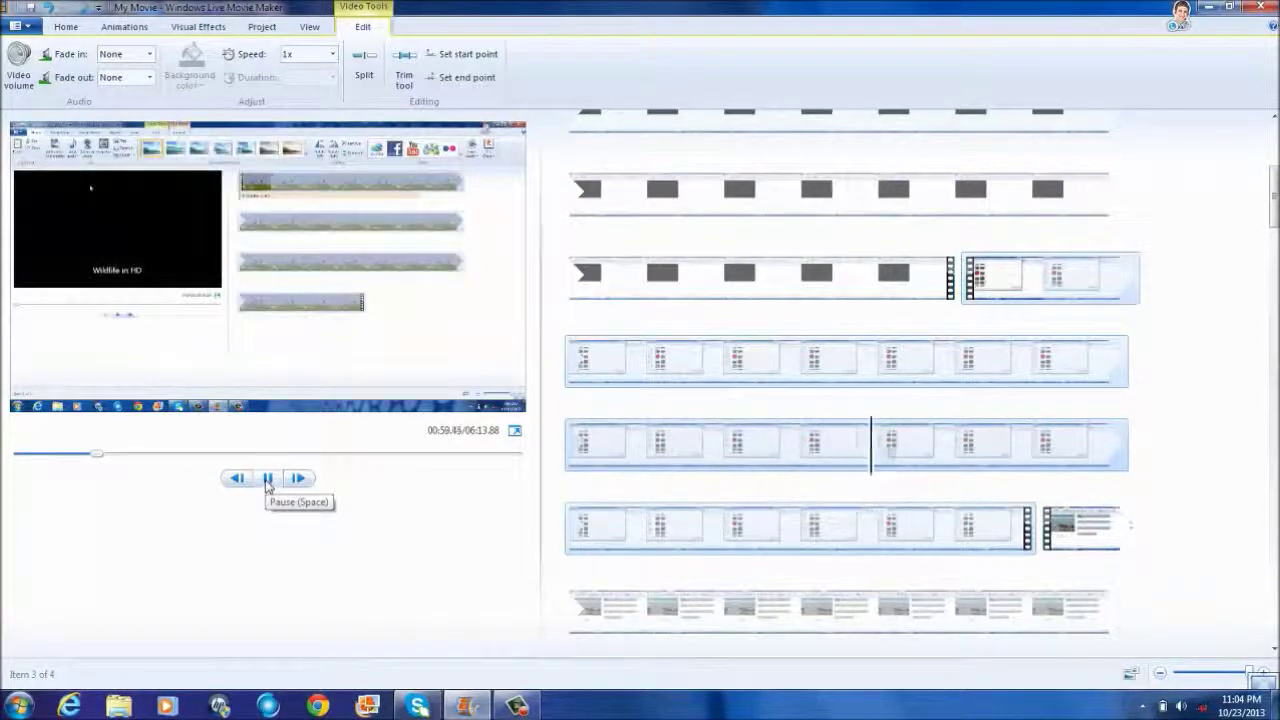
click(268, 480)
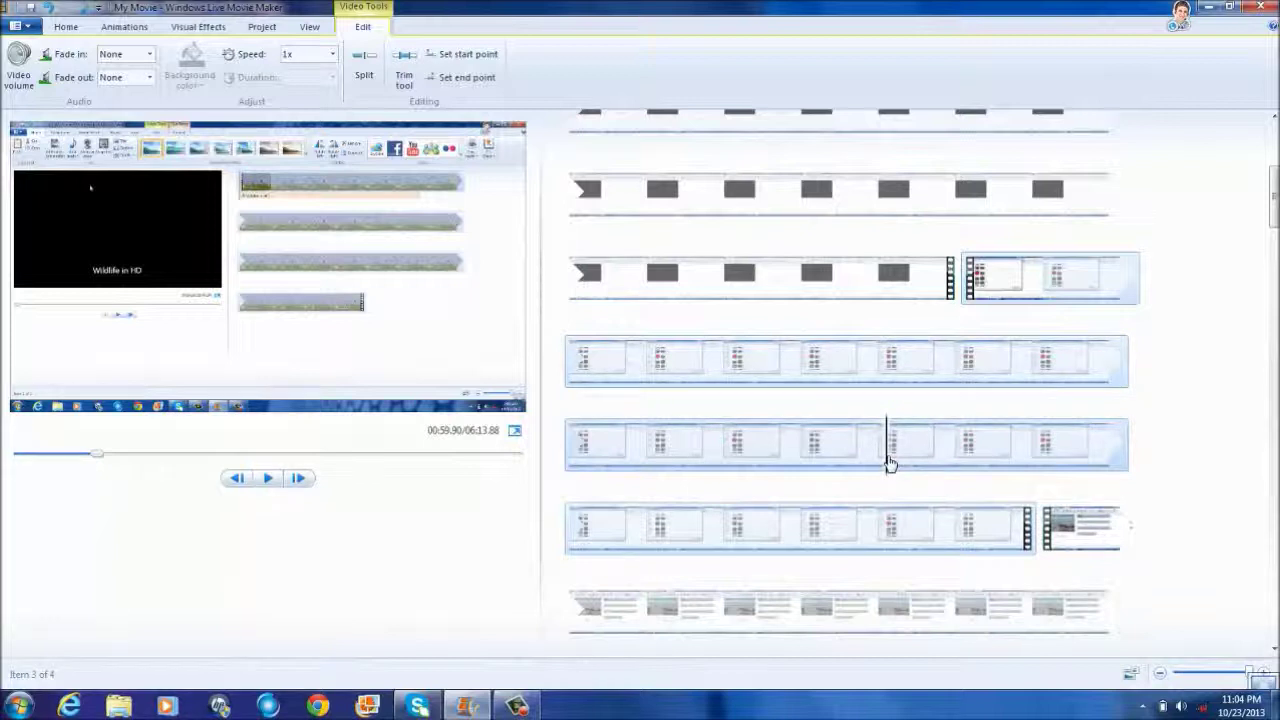
drag(887, 462, 644, 466)
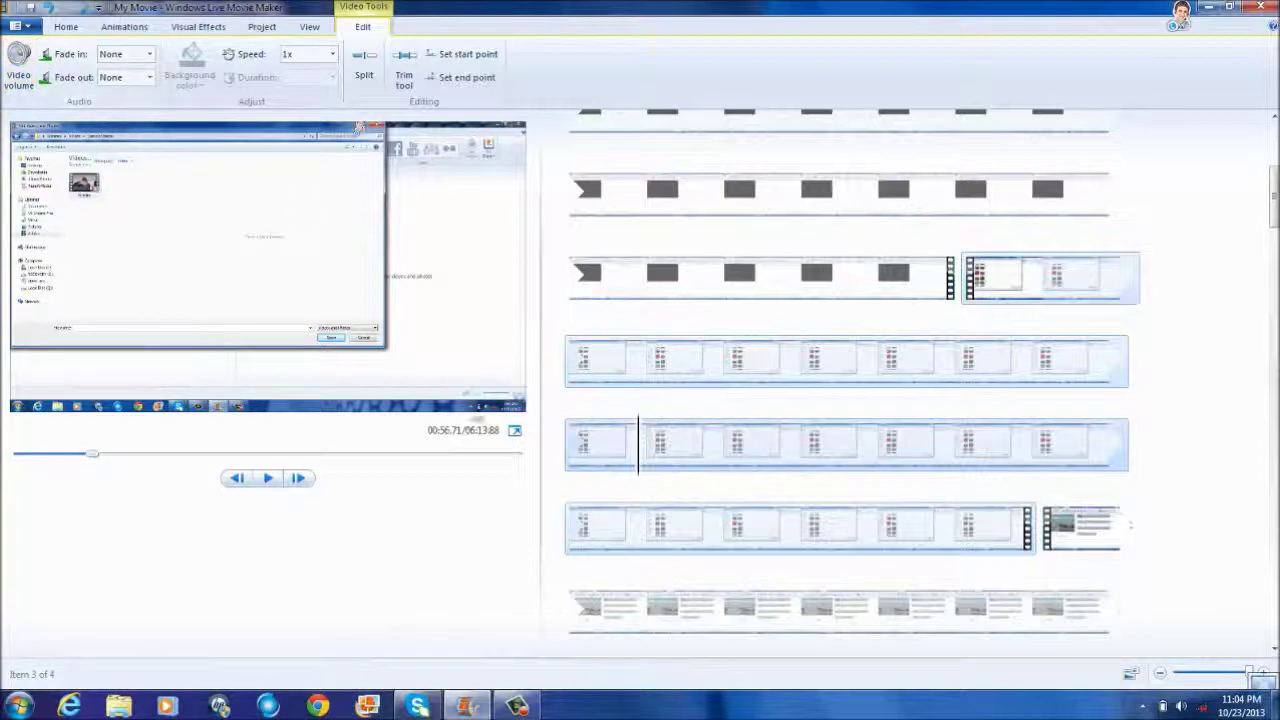
Open the clip's video volume control, replay the passage from about 56.71 s and split the third clip at about 56.63 s.
click(26, 76)
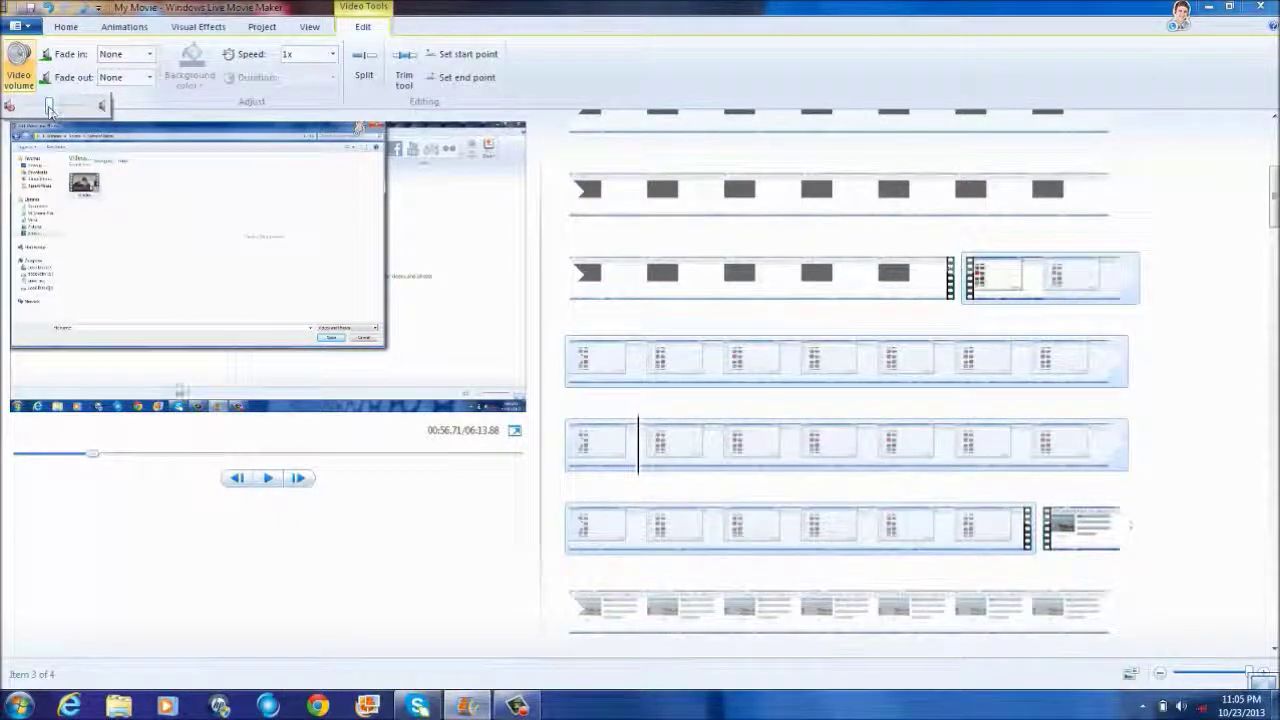
click(272, 486)
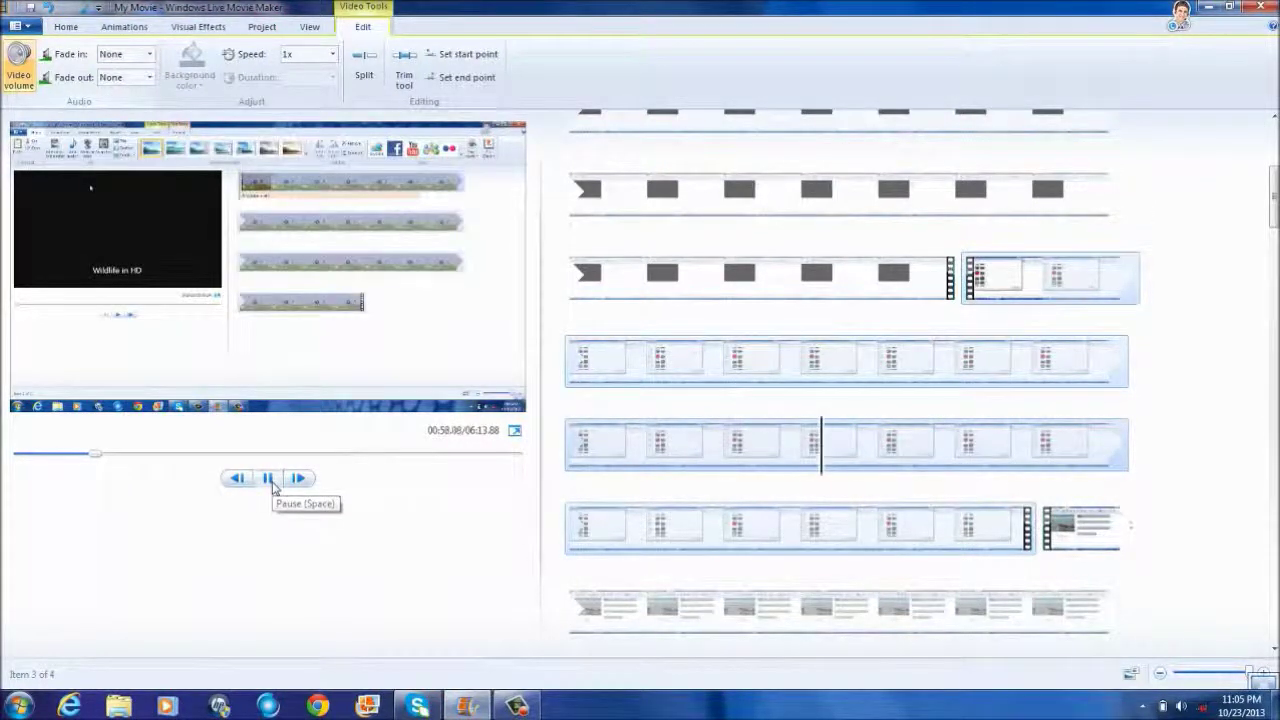
click(272, 486)
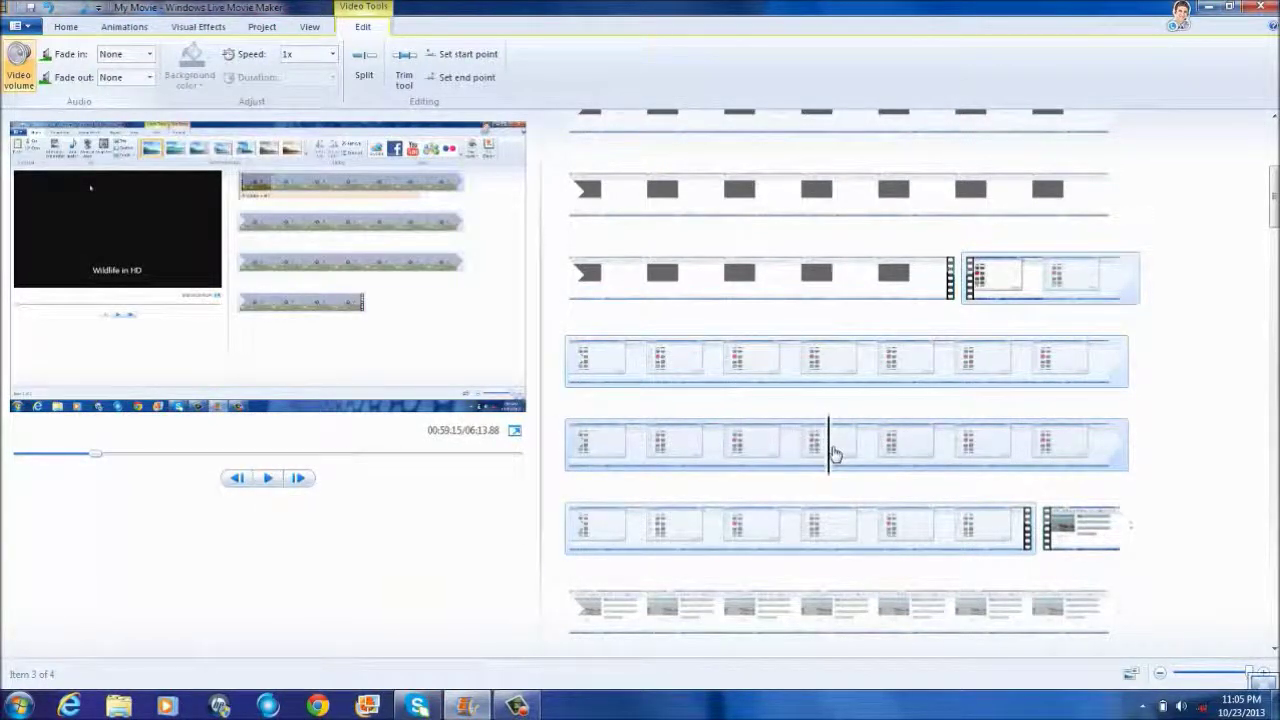
drag(835, 455, 638, 457)
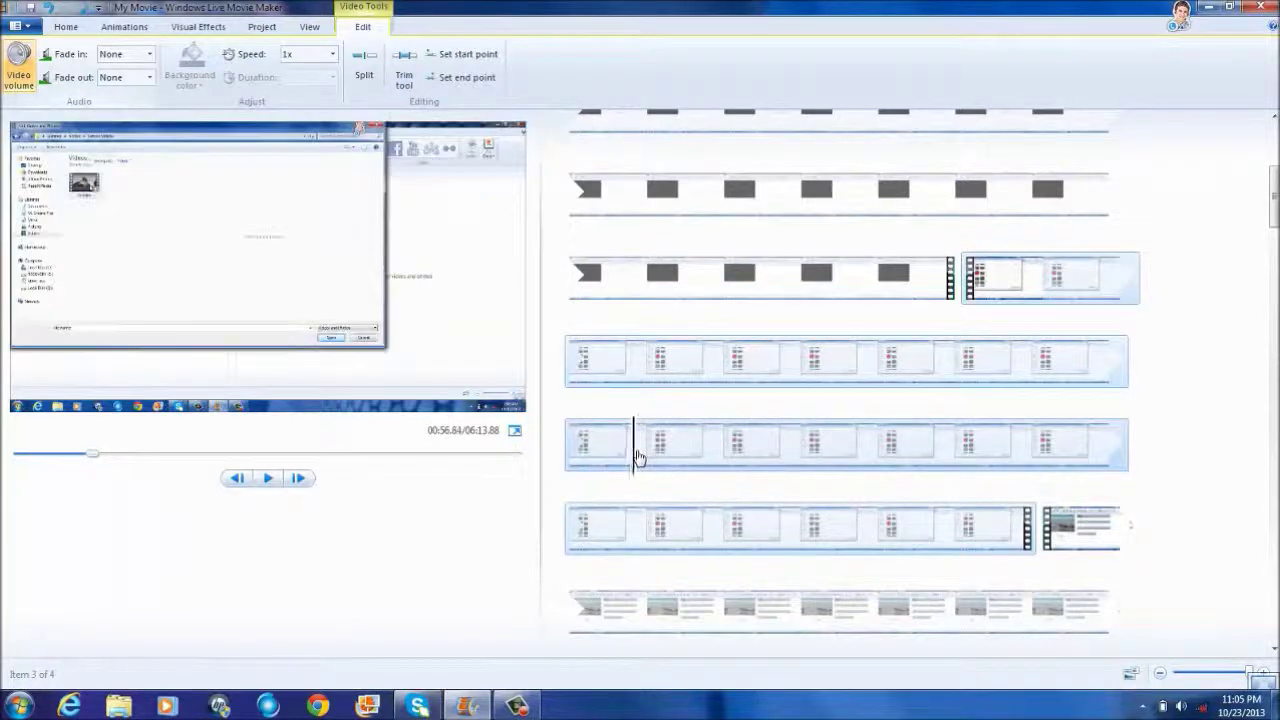
click(366, 65)
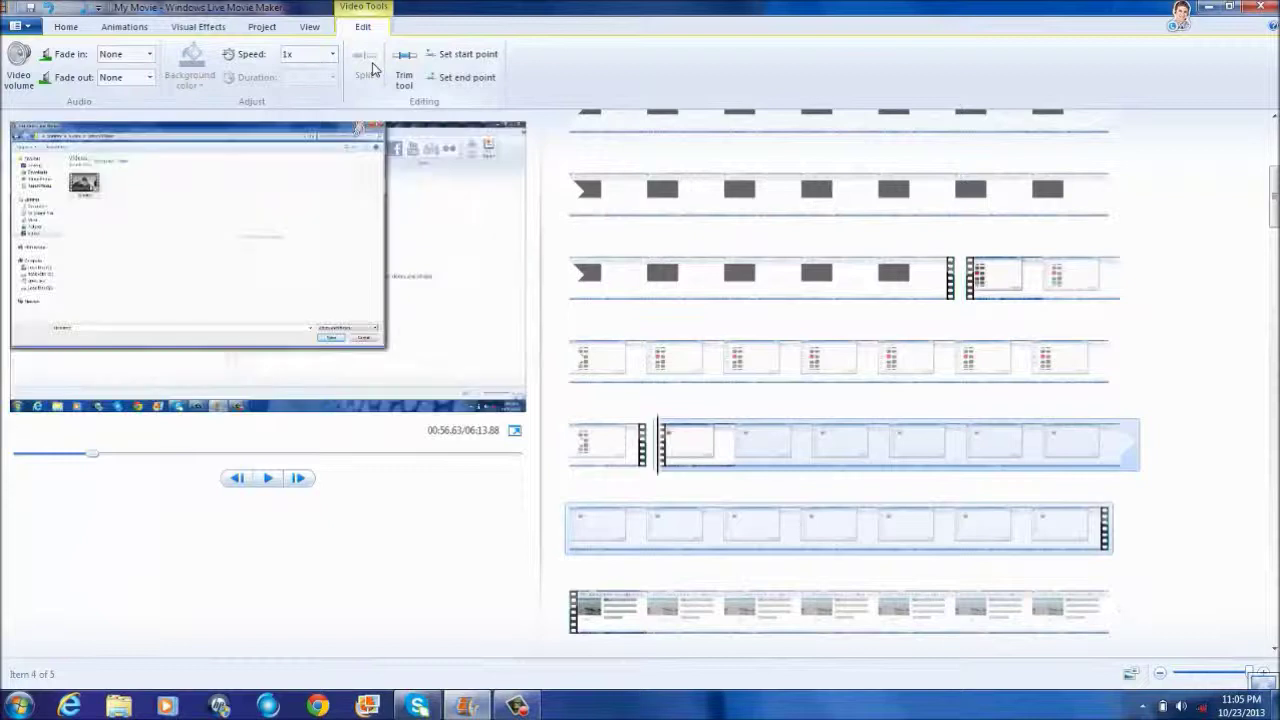
Replay the passage around 1:01 to find the end of the unwanted section and split the fourth clip at about 1:01.94.
click(268, 478)
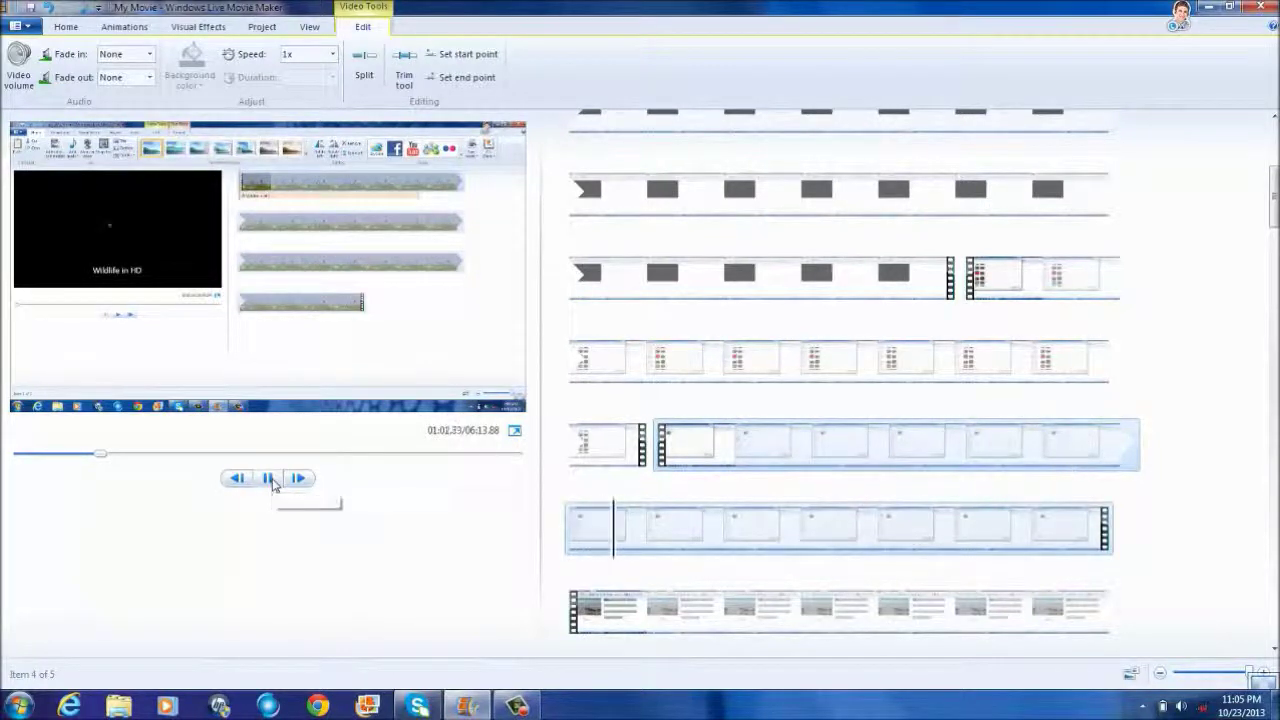
click(271, 479)
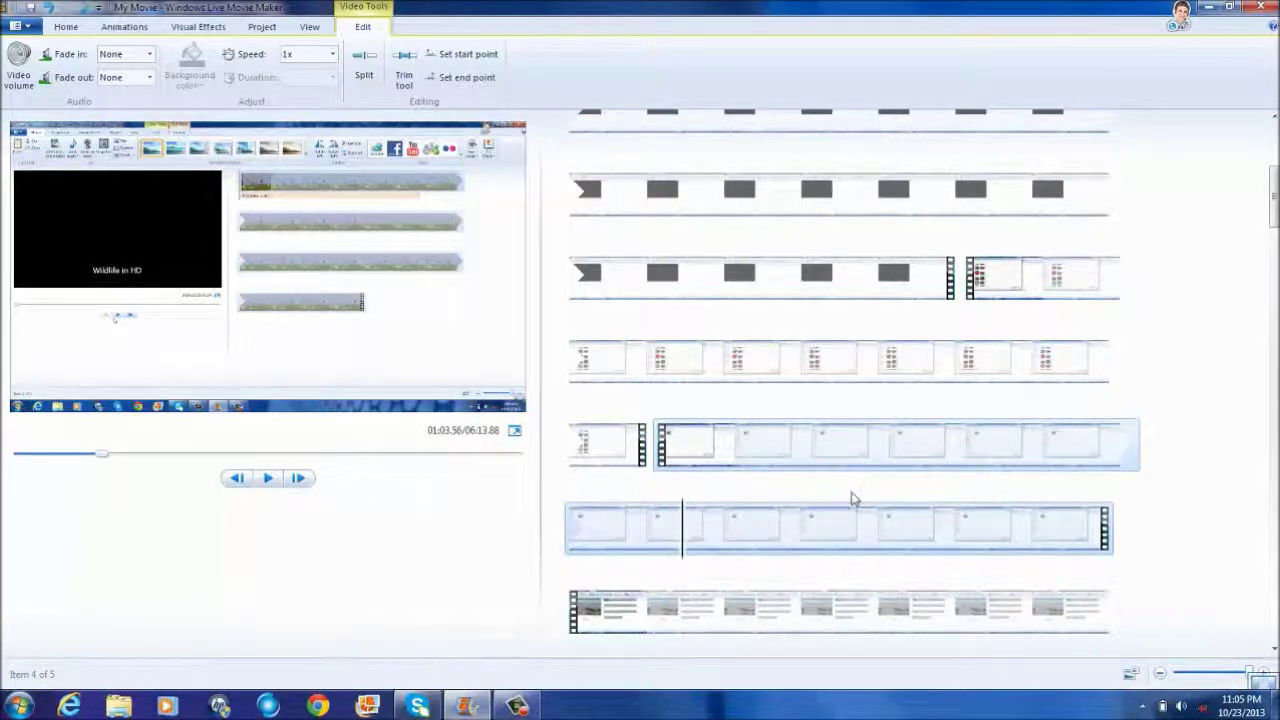
click(1143, 463)
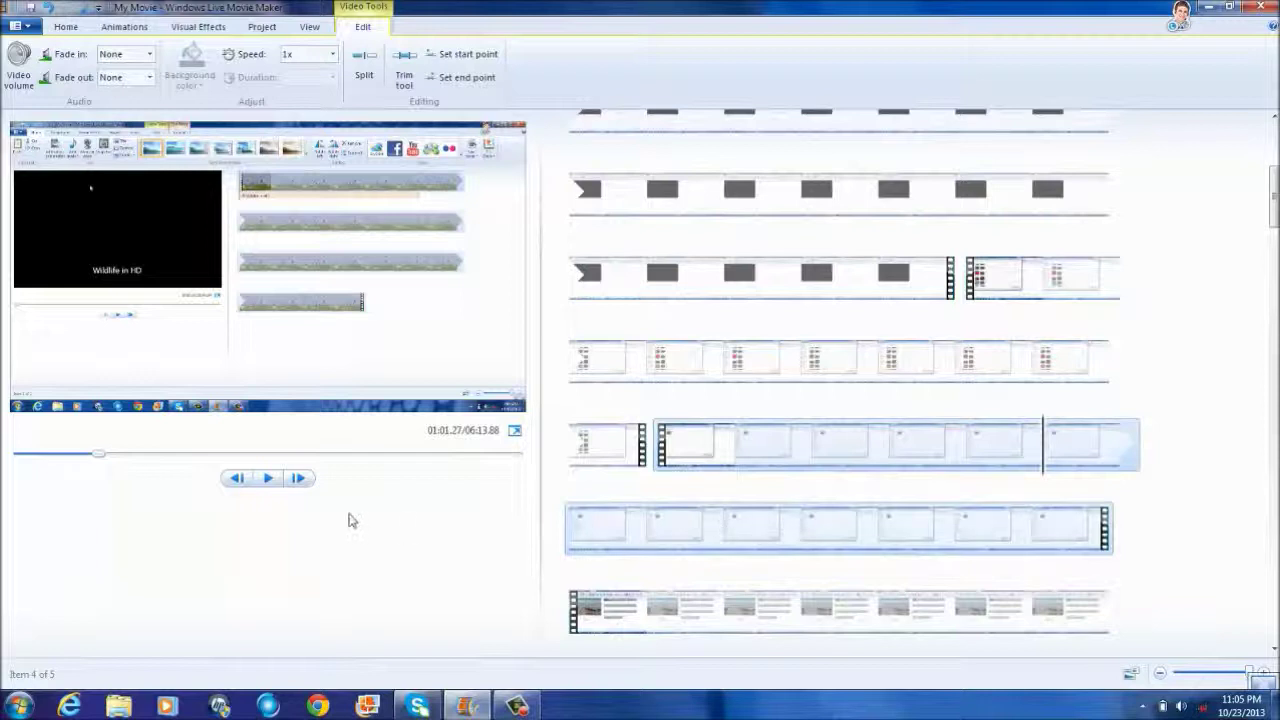
click(271, 480)
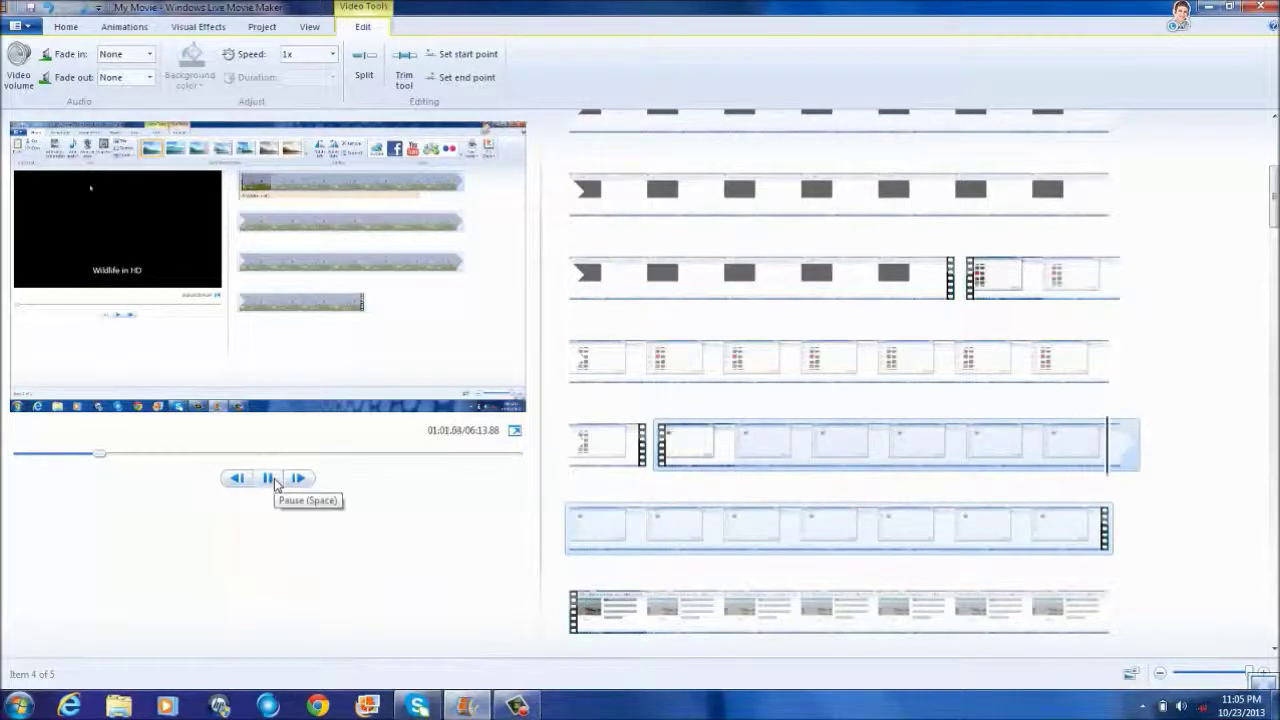
click(273, 479)
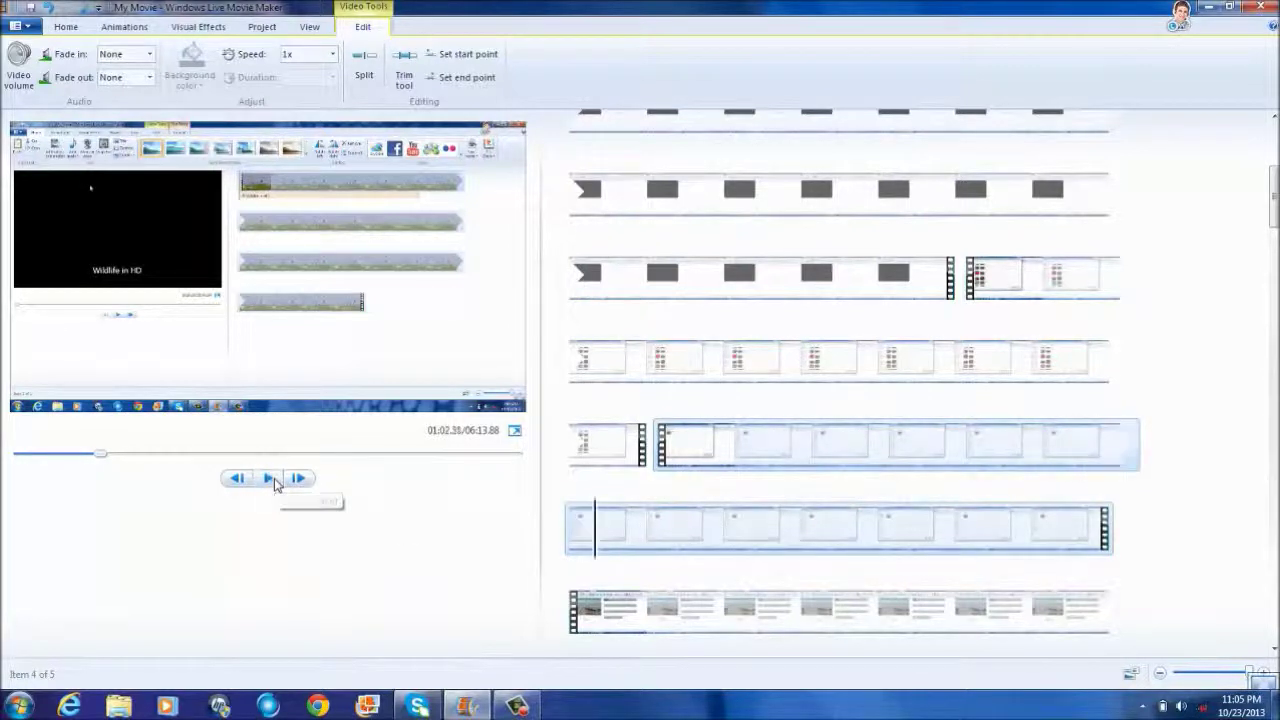
click(1100, 457)
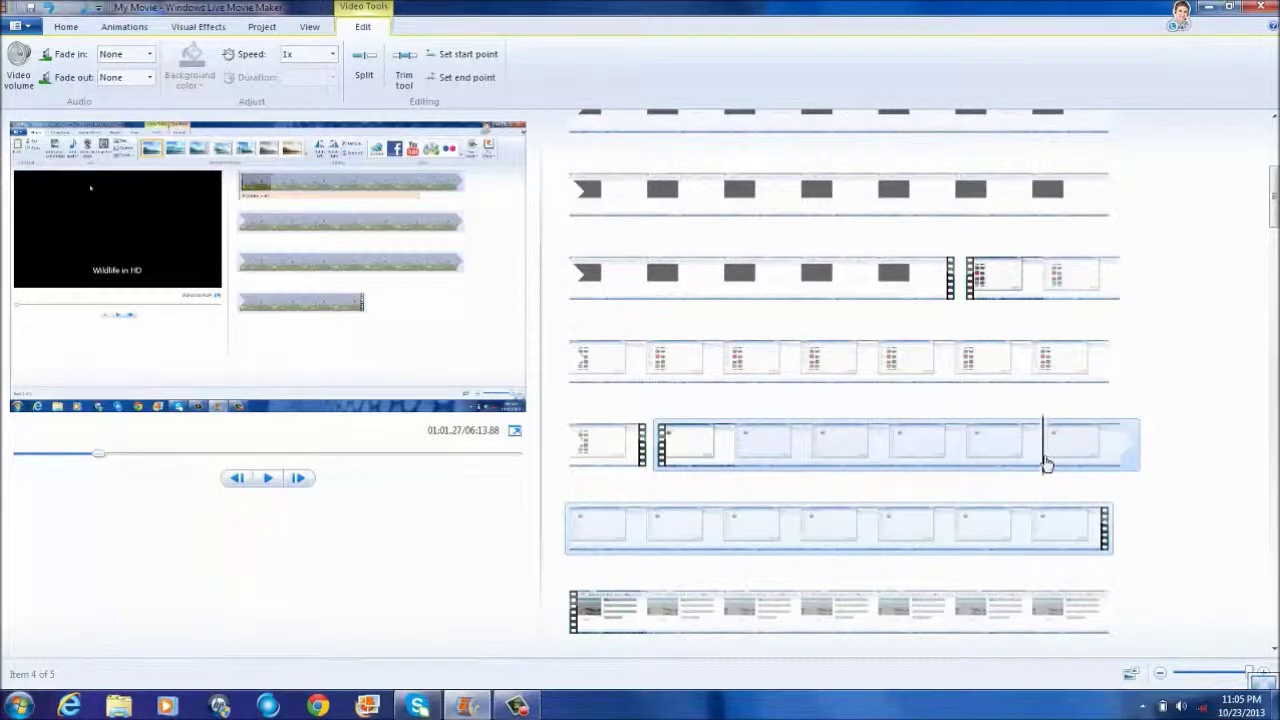
drag(1046, 462, 1097, 460)
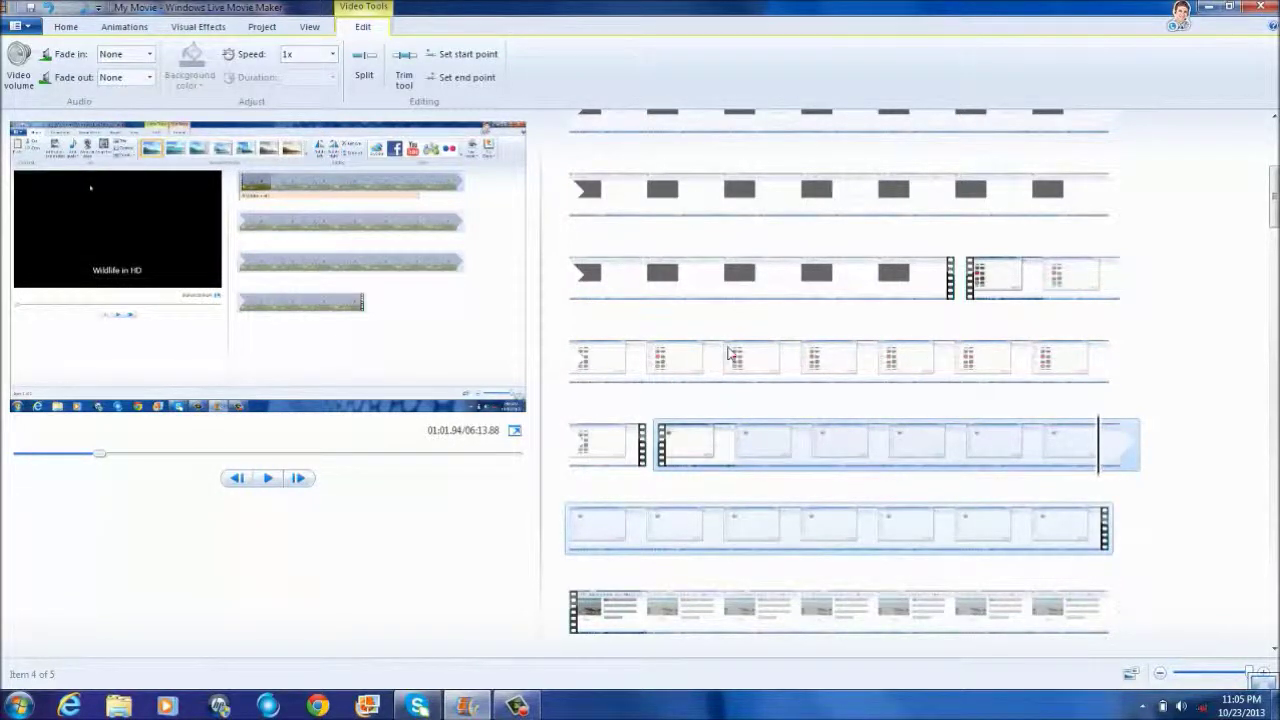
click(379, 86)
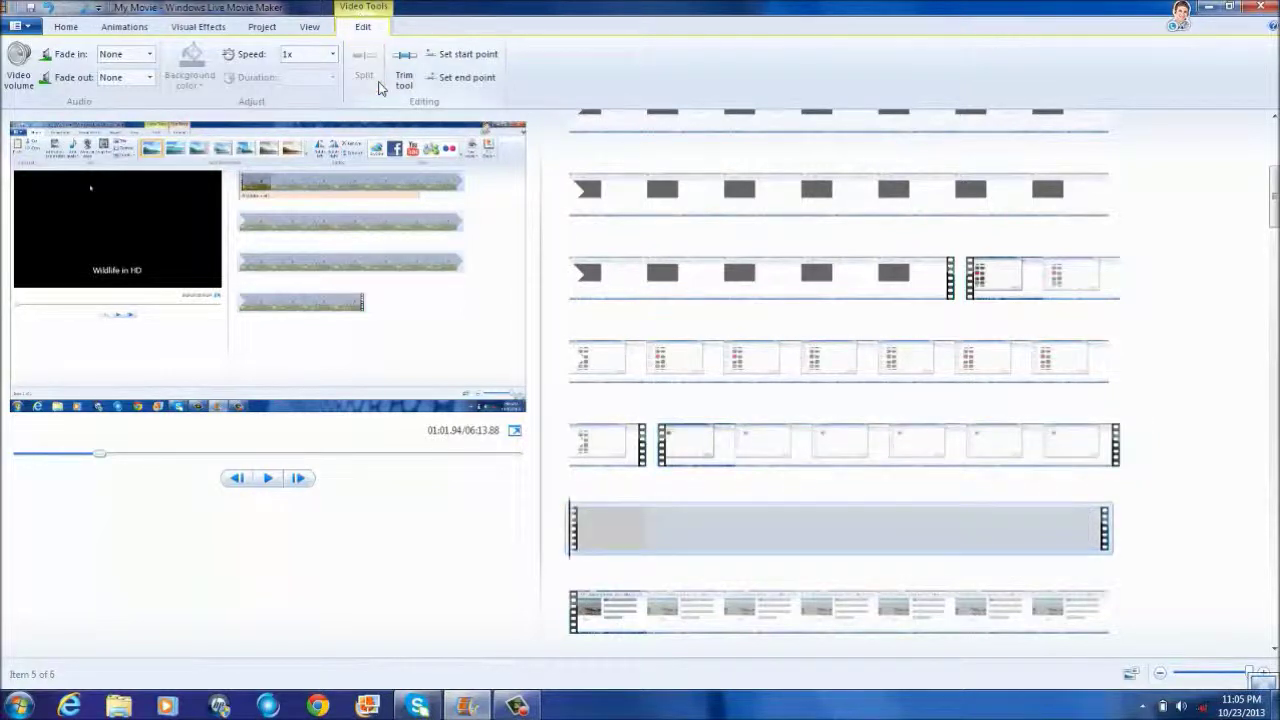
Remove the short fourth clip between the two new splits and preview the movie from that cut.
click(810, 455)
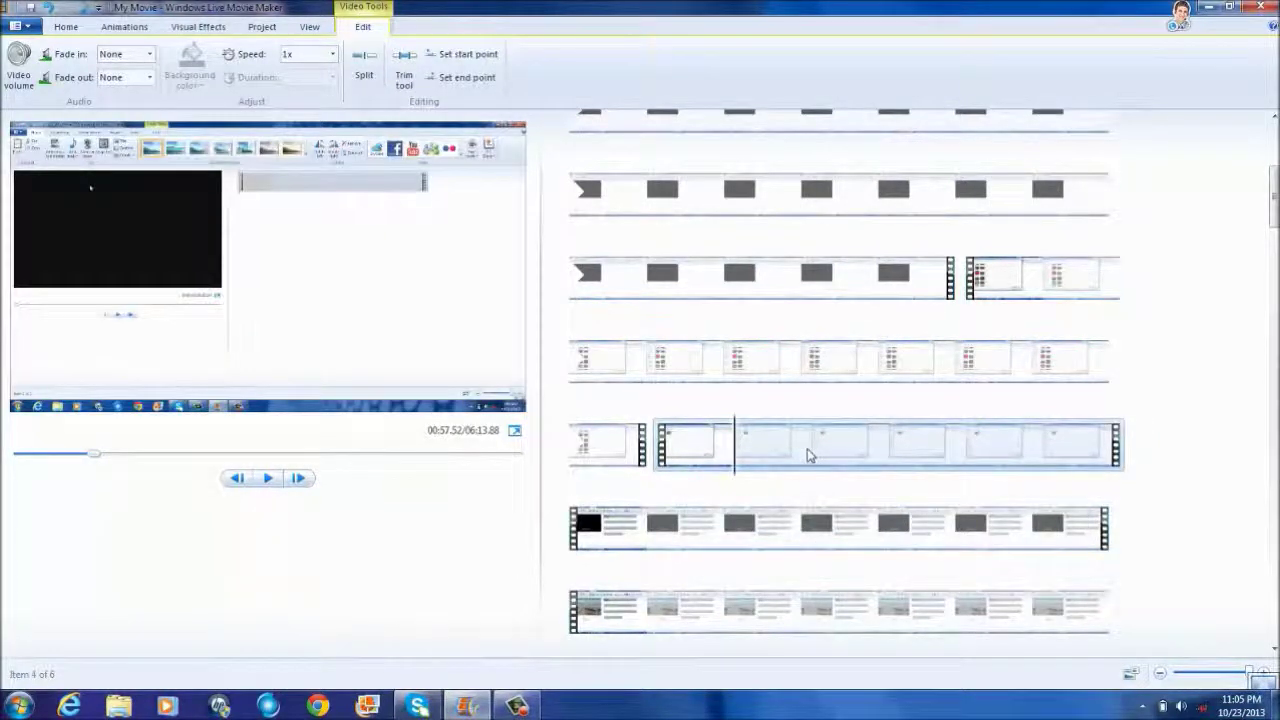
right_click(810, 455)
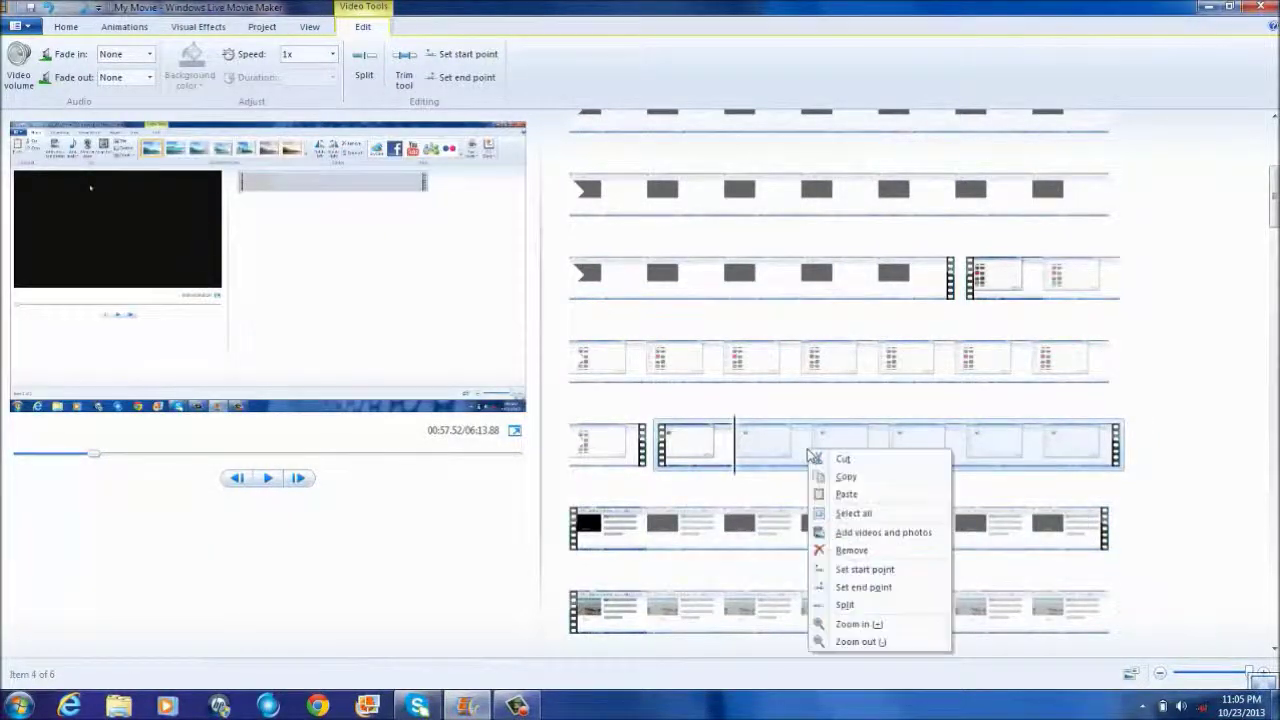
click(852, 551)
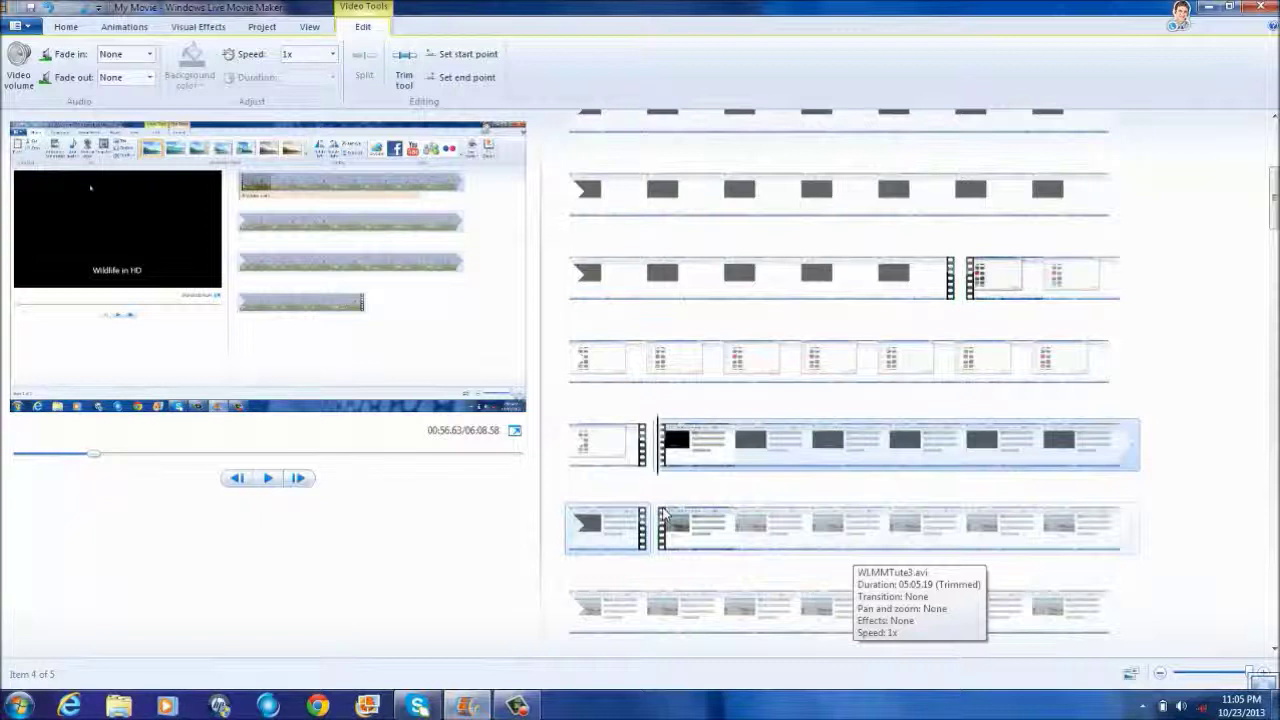
click(267, 479)
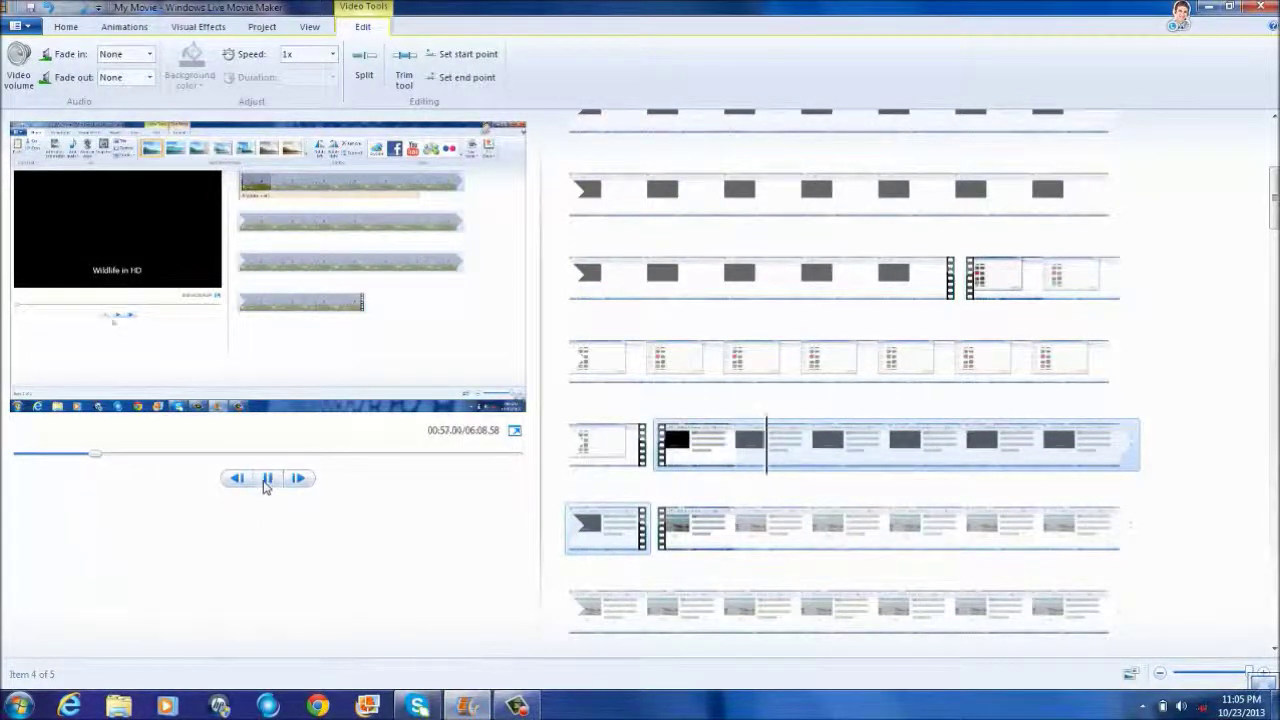
click(267, 479)
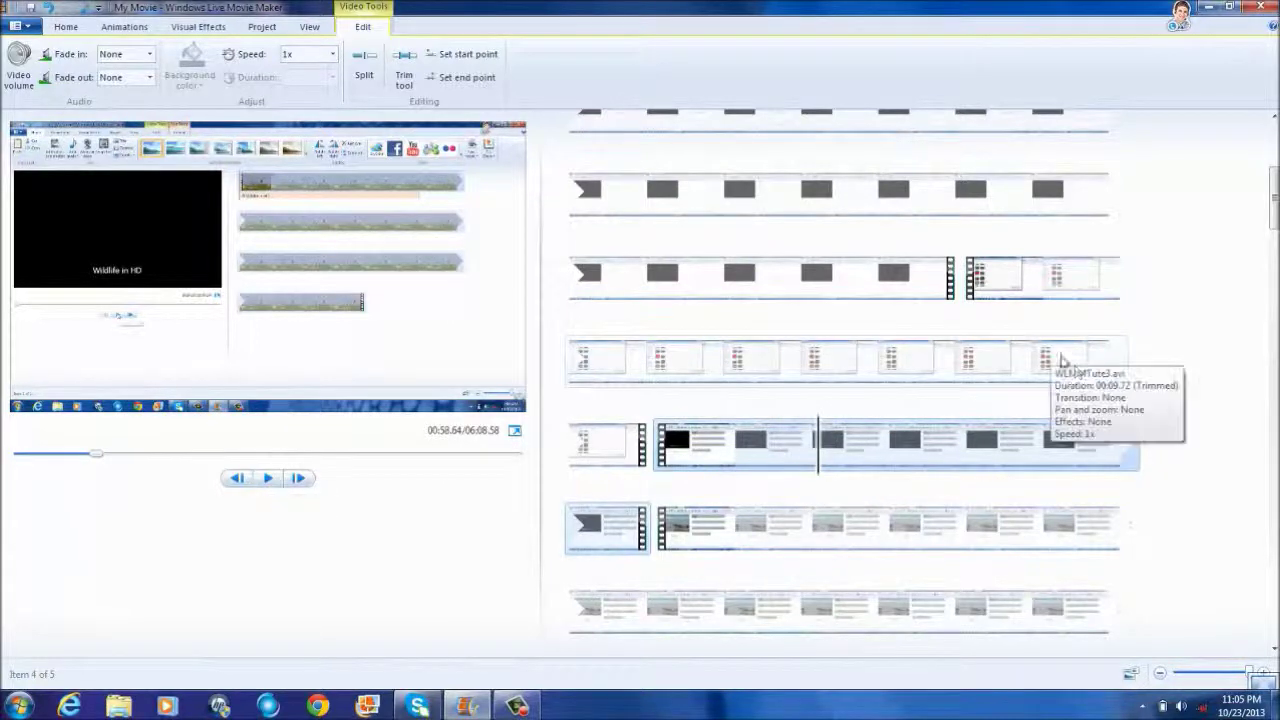
Preview the movie across the cut from about 54.69 s and replay the last clip from its start at about 1:03.38.
click(1031, 362)
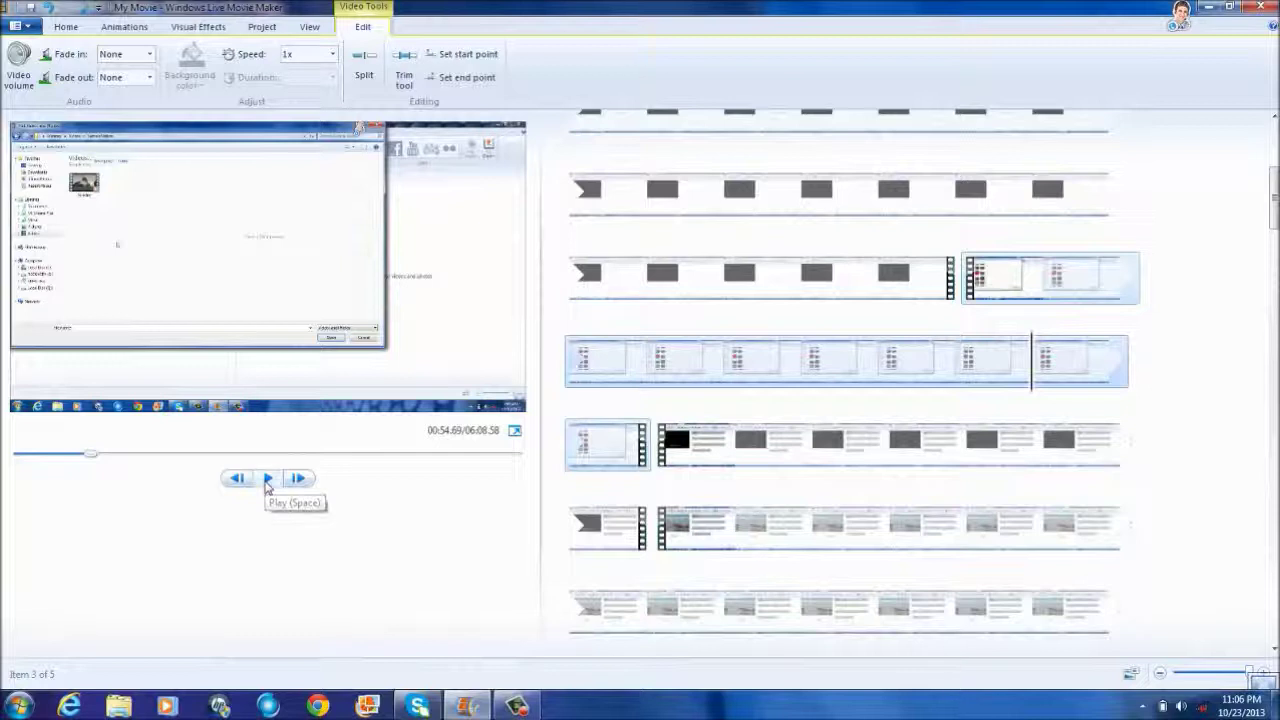
click(267, 479)
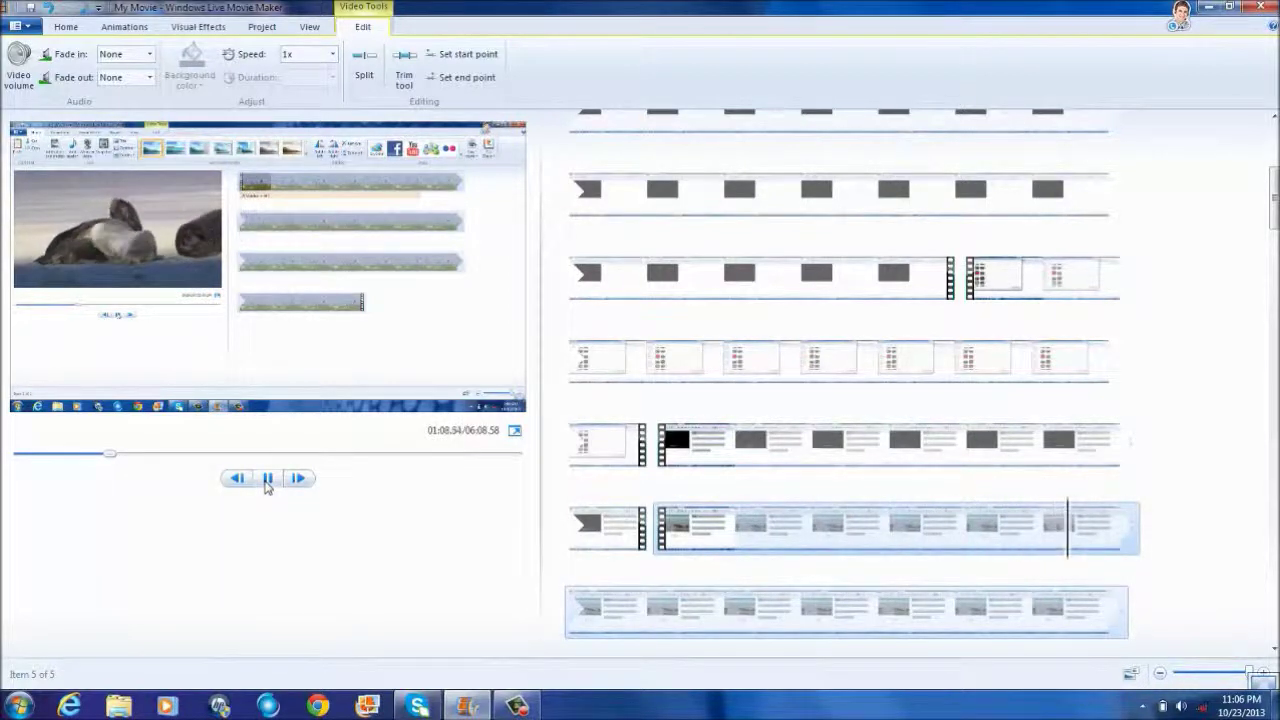
click(268, 478)
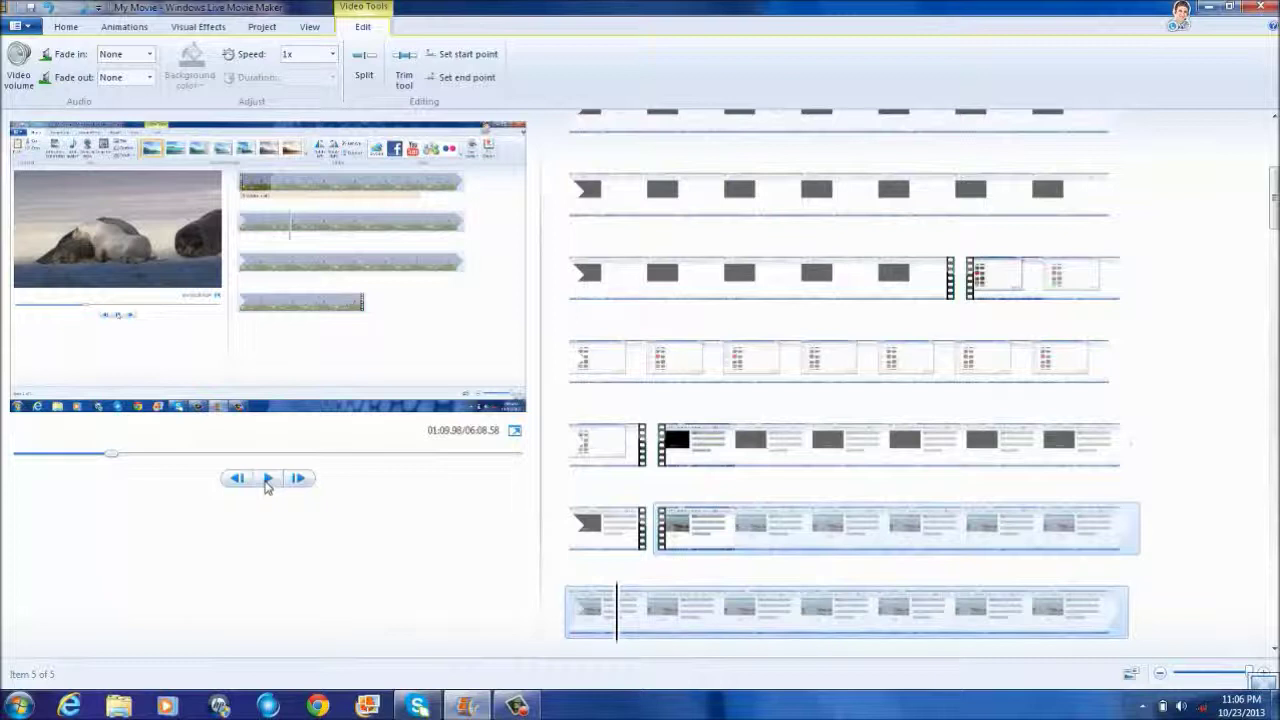
click(656, 553)
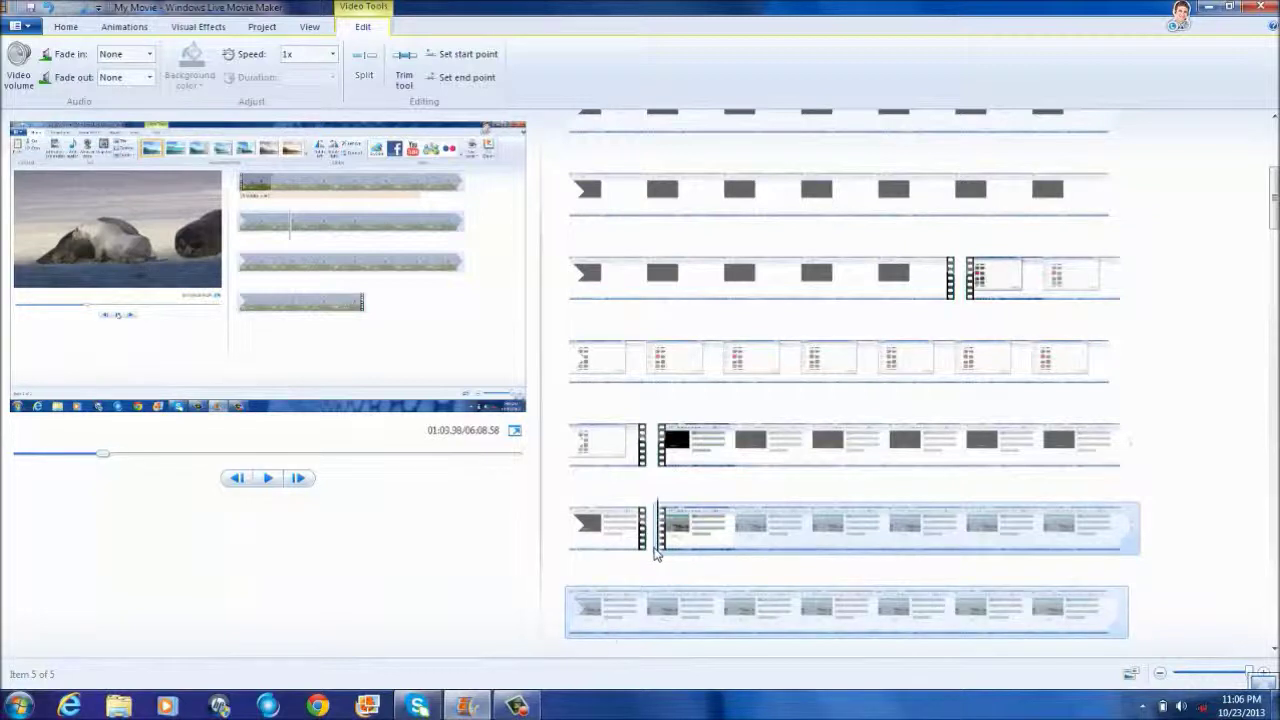
click(268, 478)
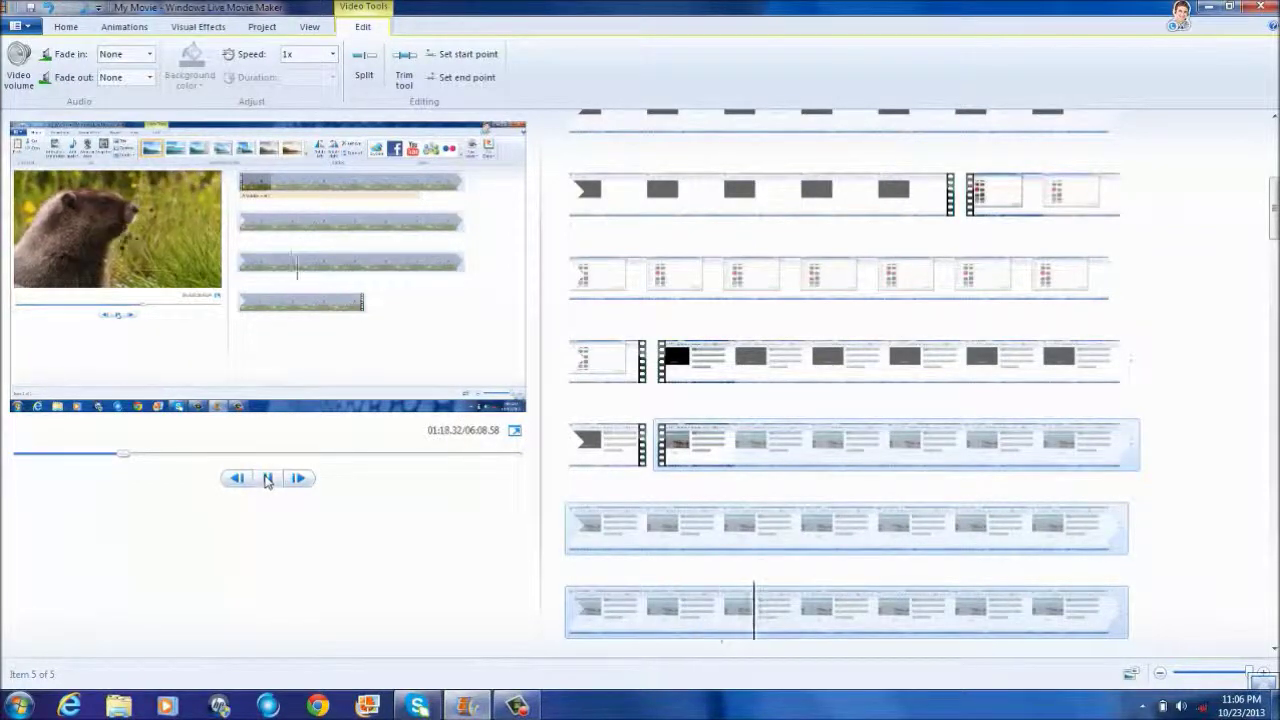
Scrub through the last clip to find where it should stop and set its end point at about 1:23.33.
click(723, 450)
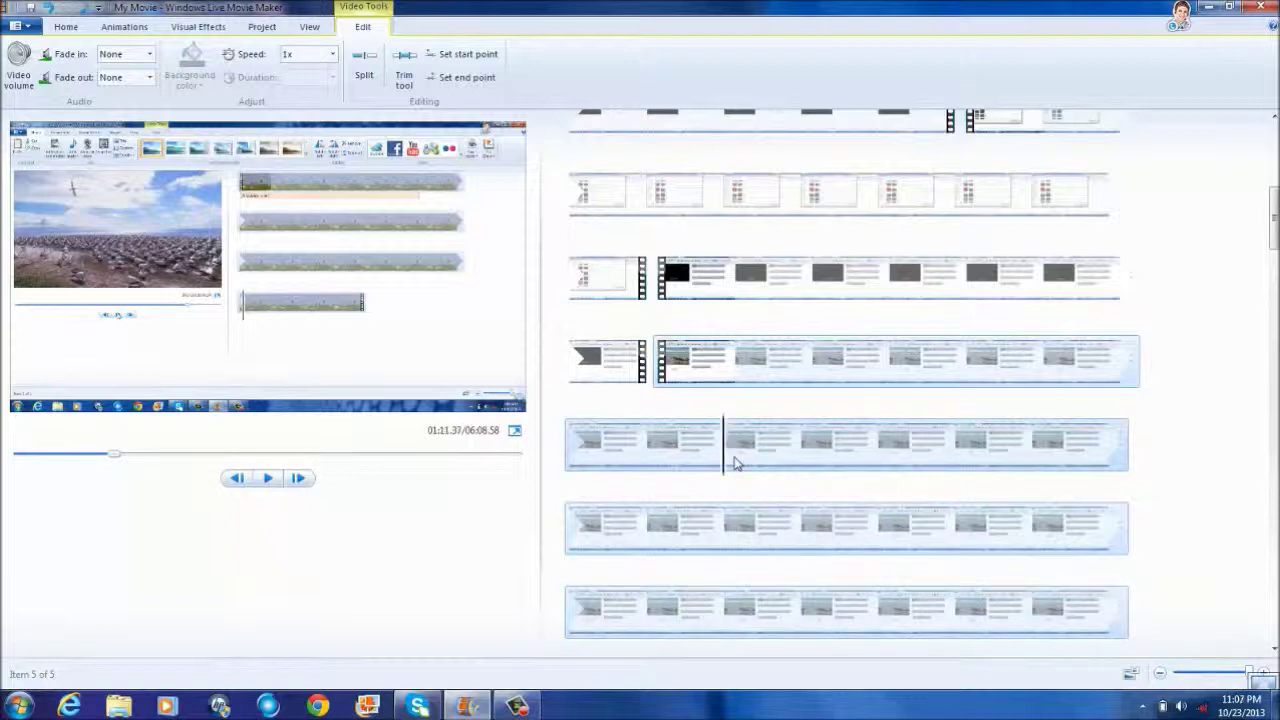
click(735, 358)
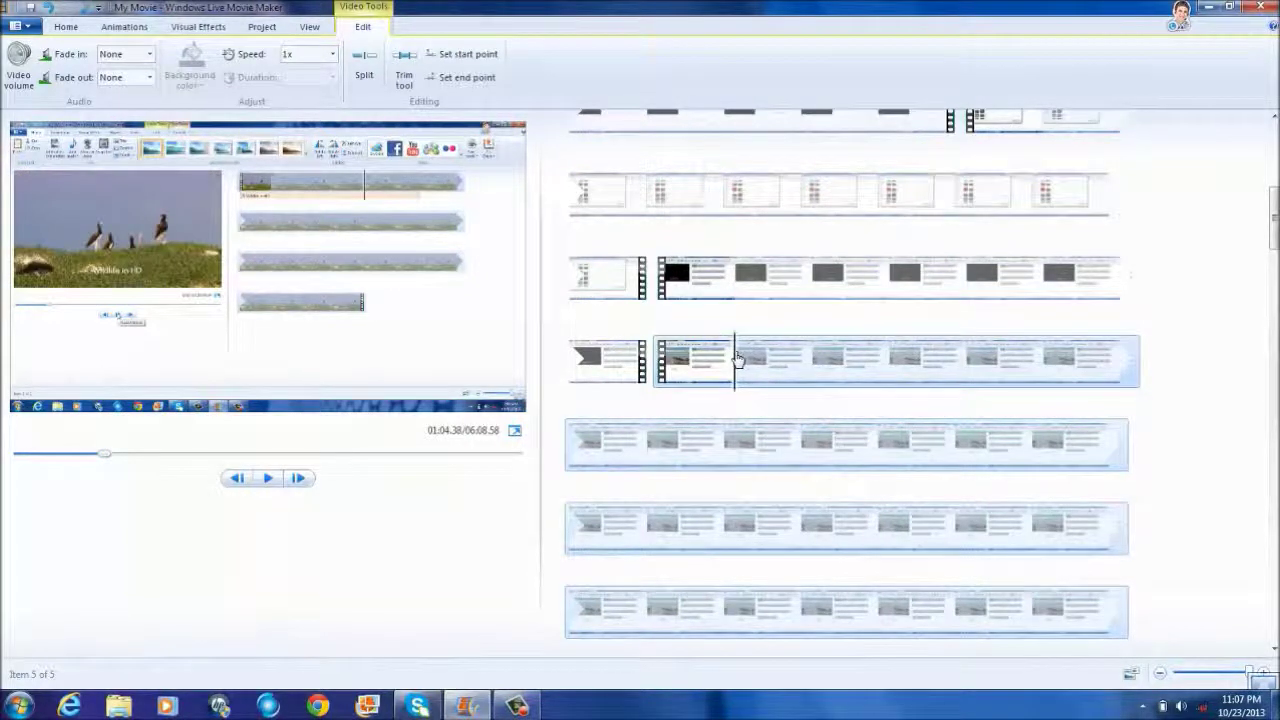
drag(736, 358, 823, 646)
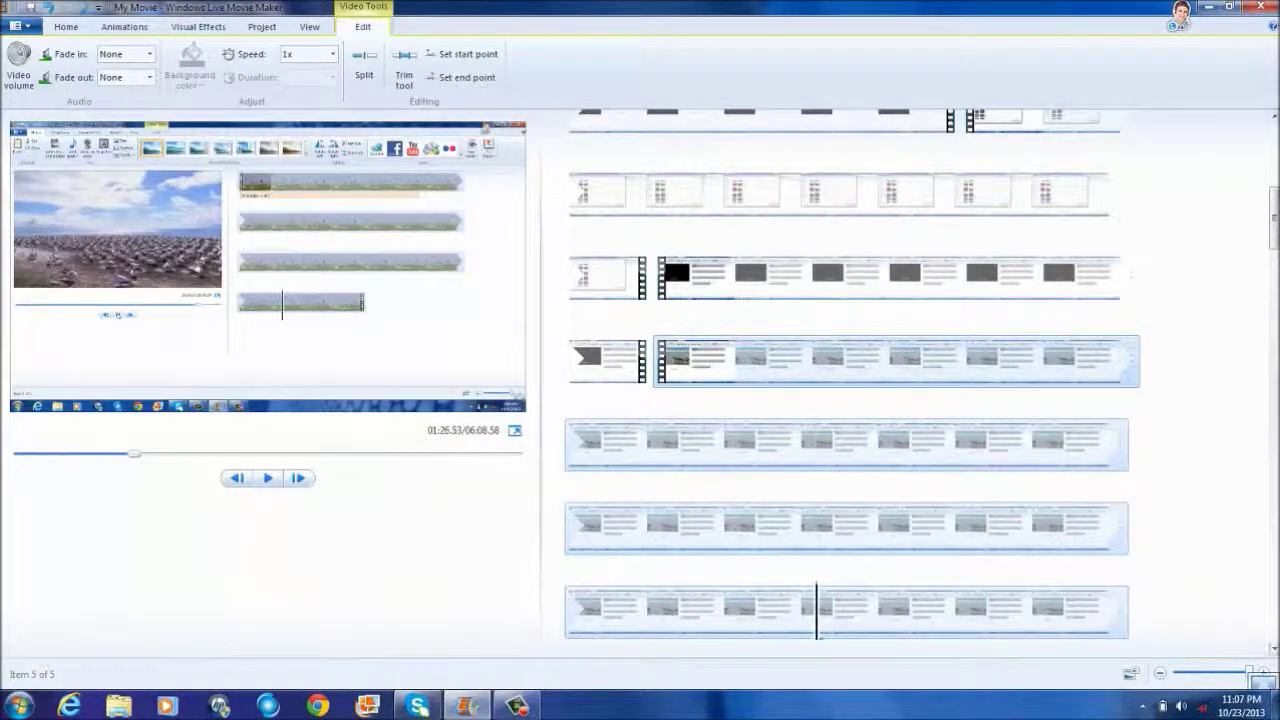
scroll(898, 296, down, 3)
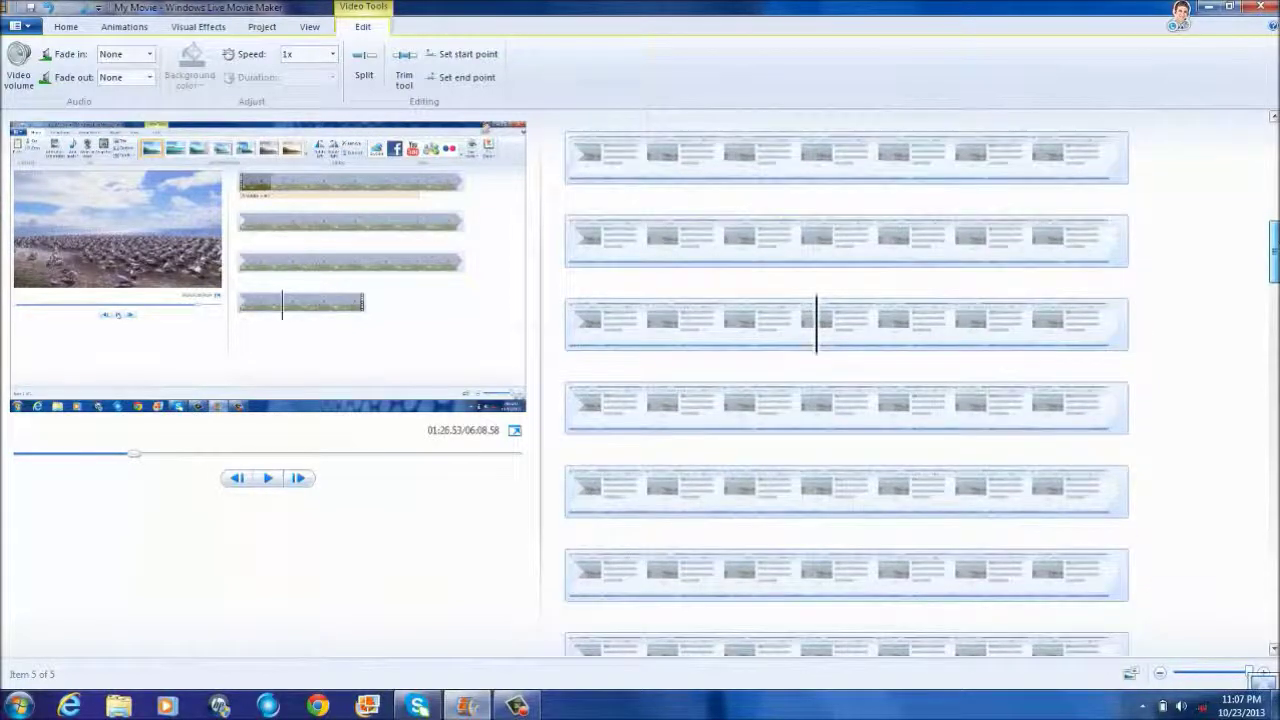
drag(820, 323, 565, 408)
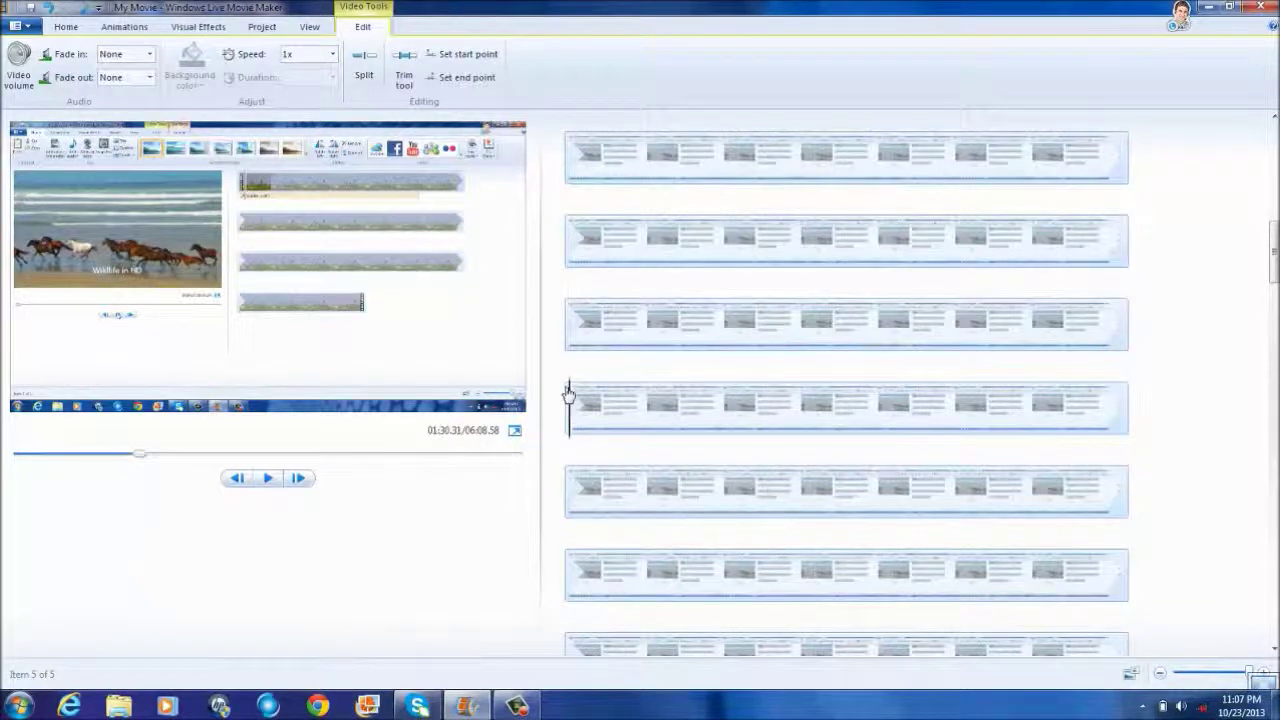
scroll(569, 395, up, 1)
click(1127, 319)
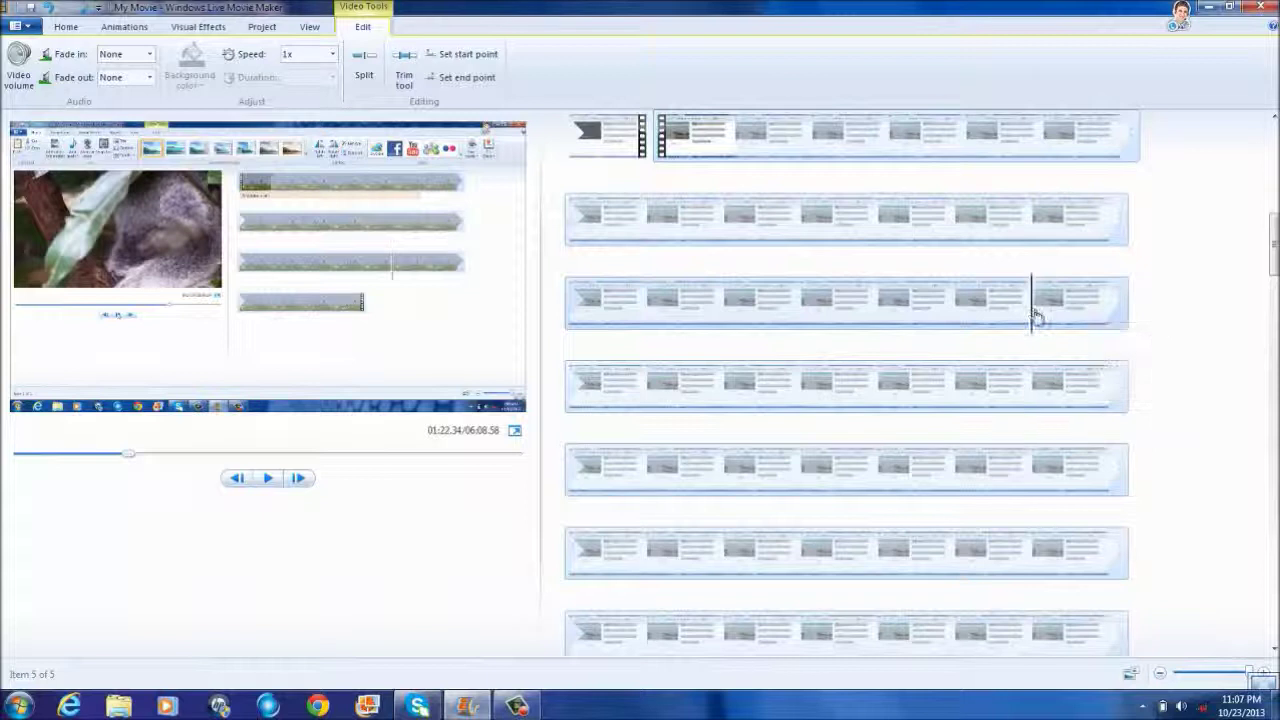
drag(1036, 317, 1143, 312)
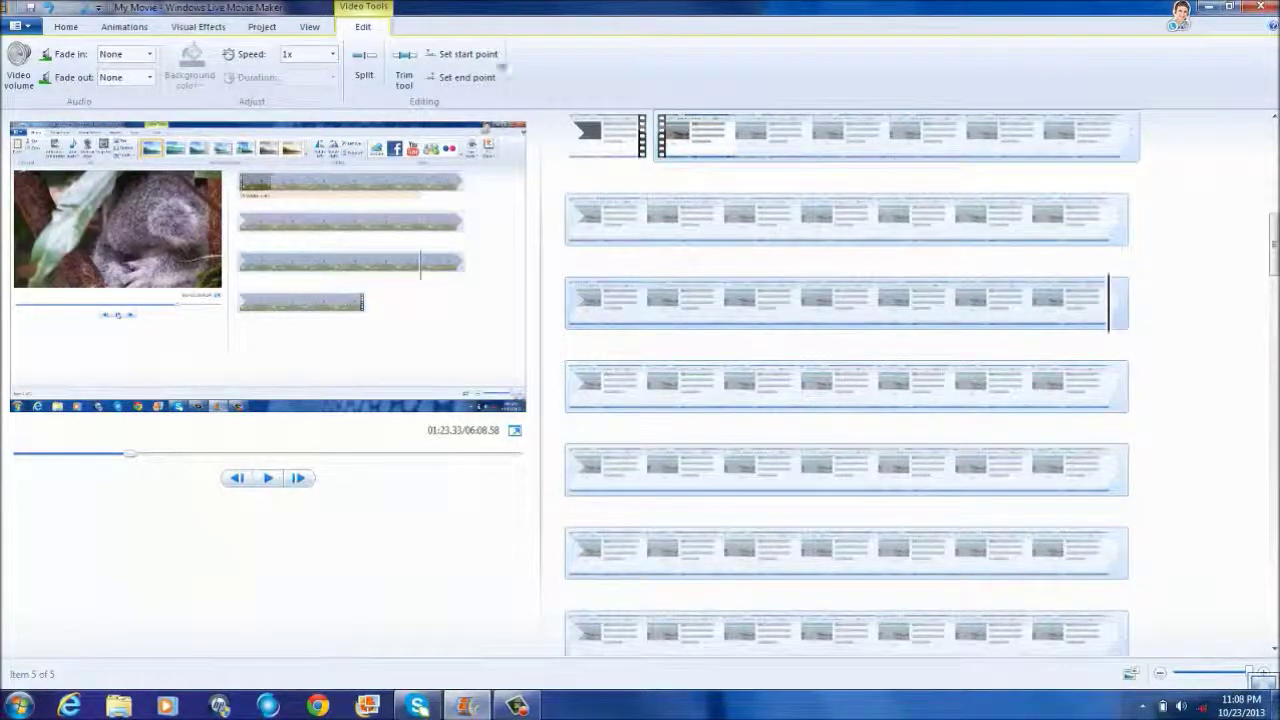
click(463, 80)
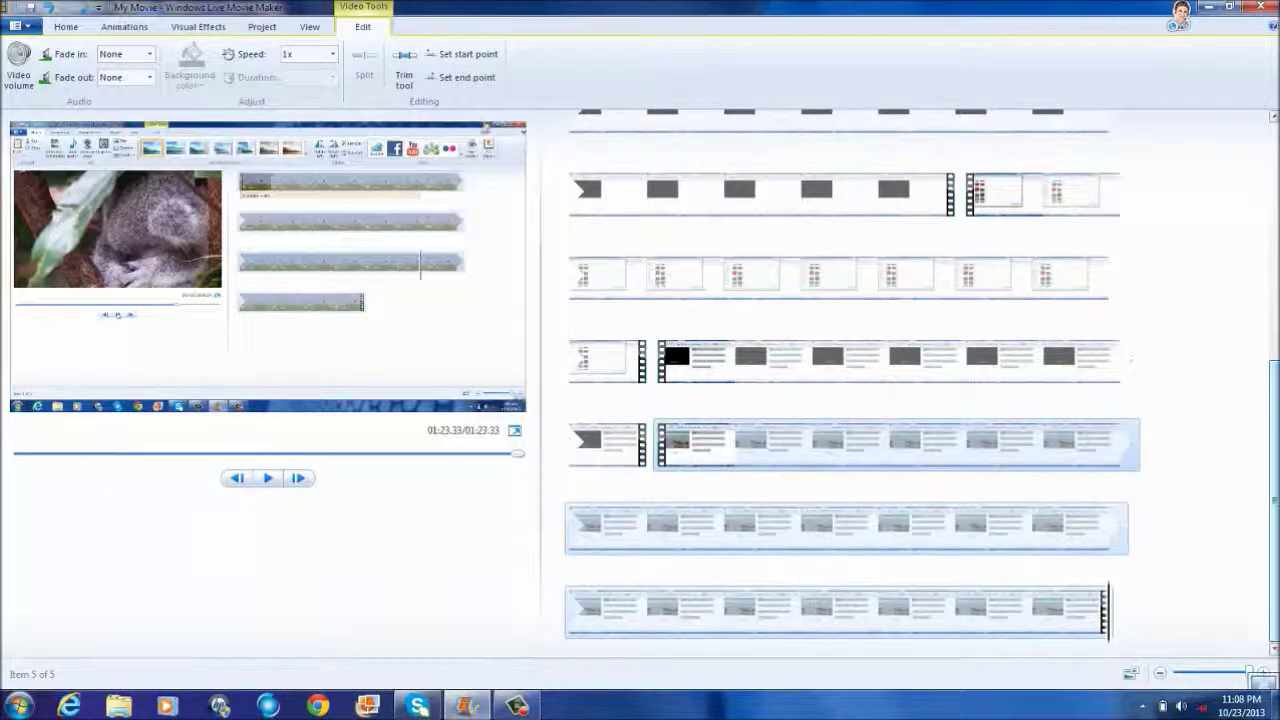
Set the last clip's start point at about 1:10.36.
click(566, 532)
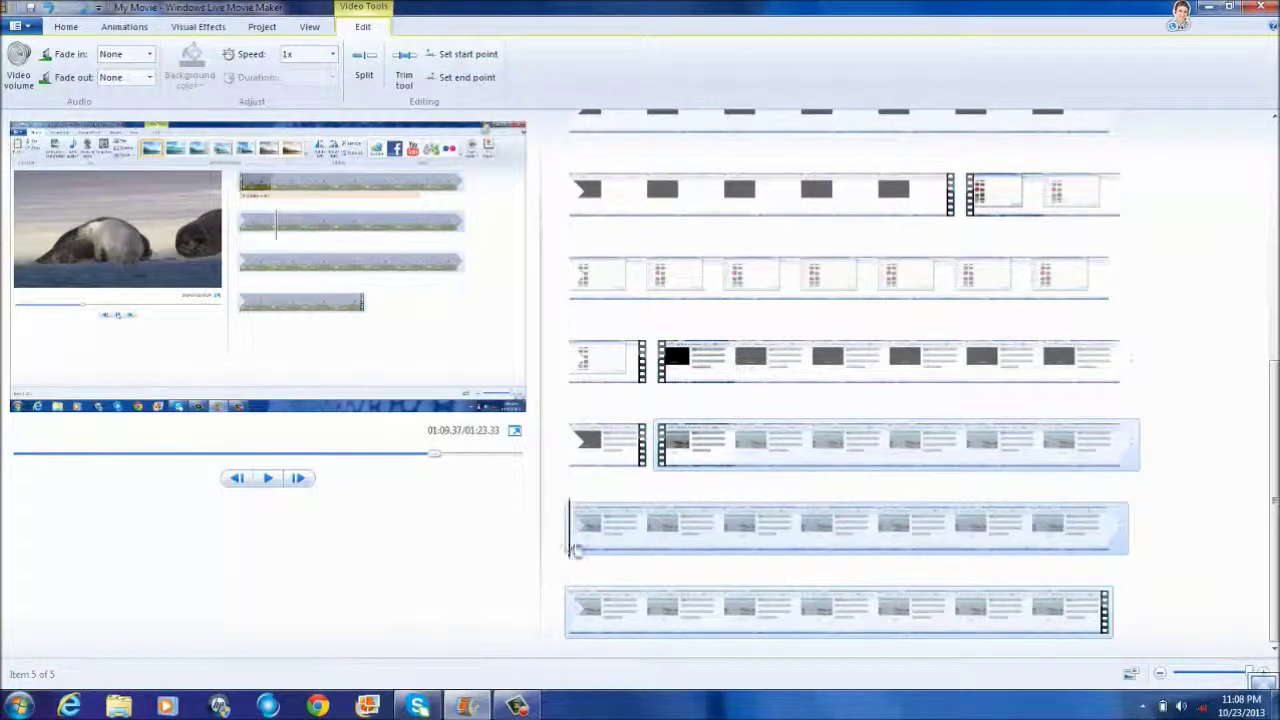
mouse_move(571, 548)
mouse_down()
mouse_move(600, 548)
mouse_move(568, 550)
mouse_up()
drag(578, 530, 651, 538)
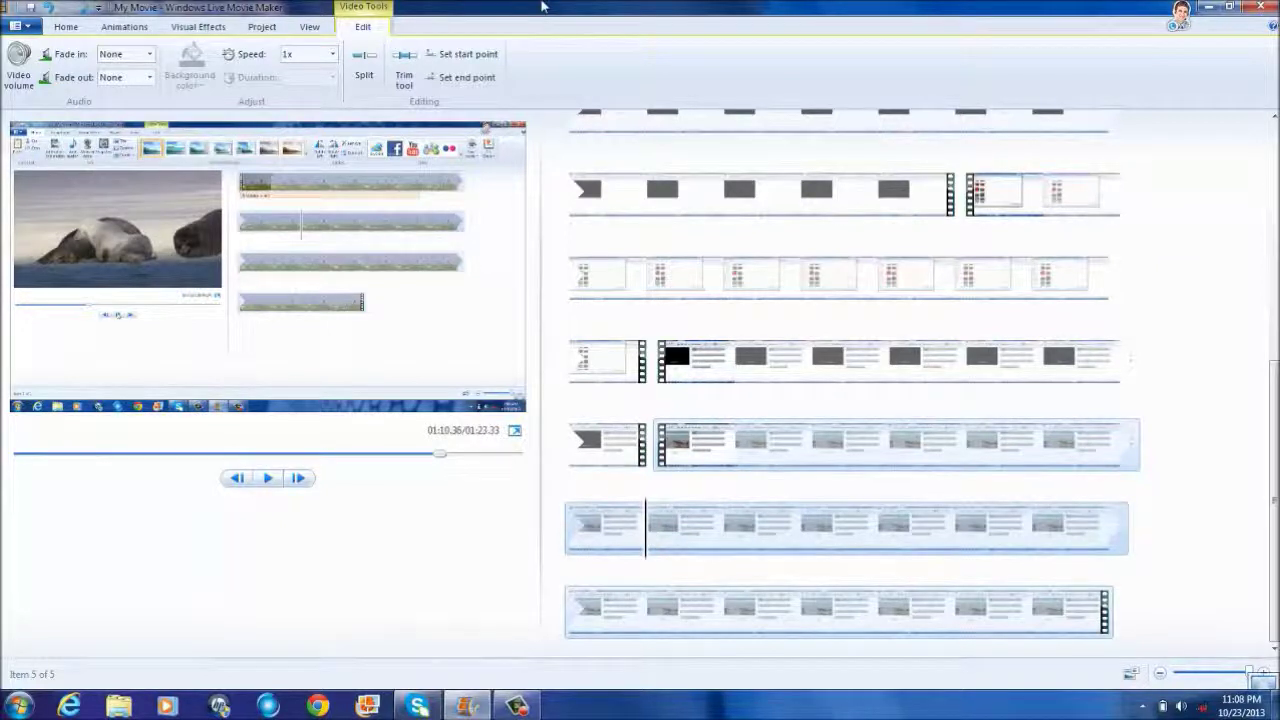
click(476, 62)
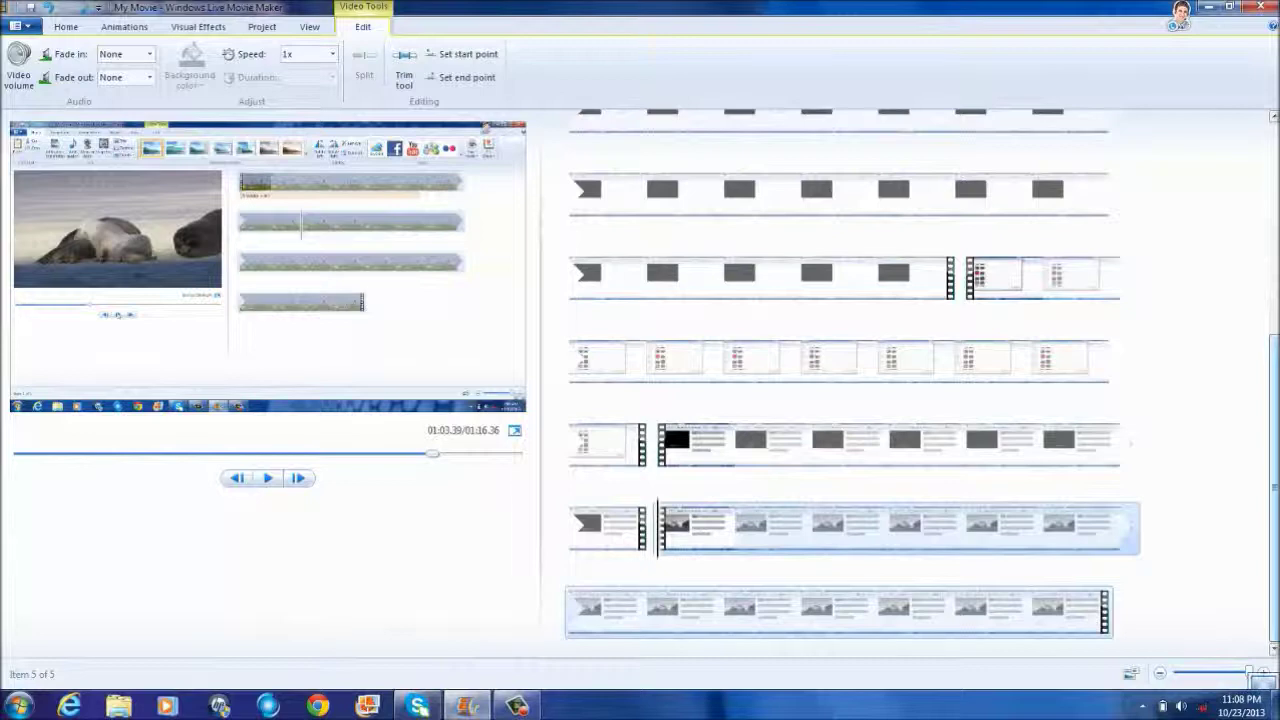
Preview the movie from its beginning, replaying the second clip from about 30.63 s to near its end.
scroll(578, 192, up, 5)
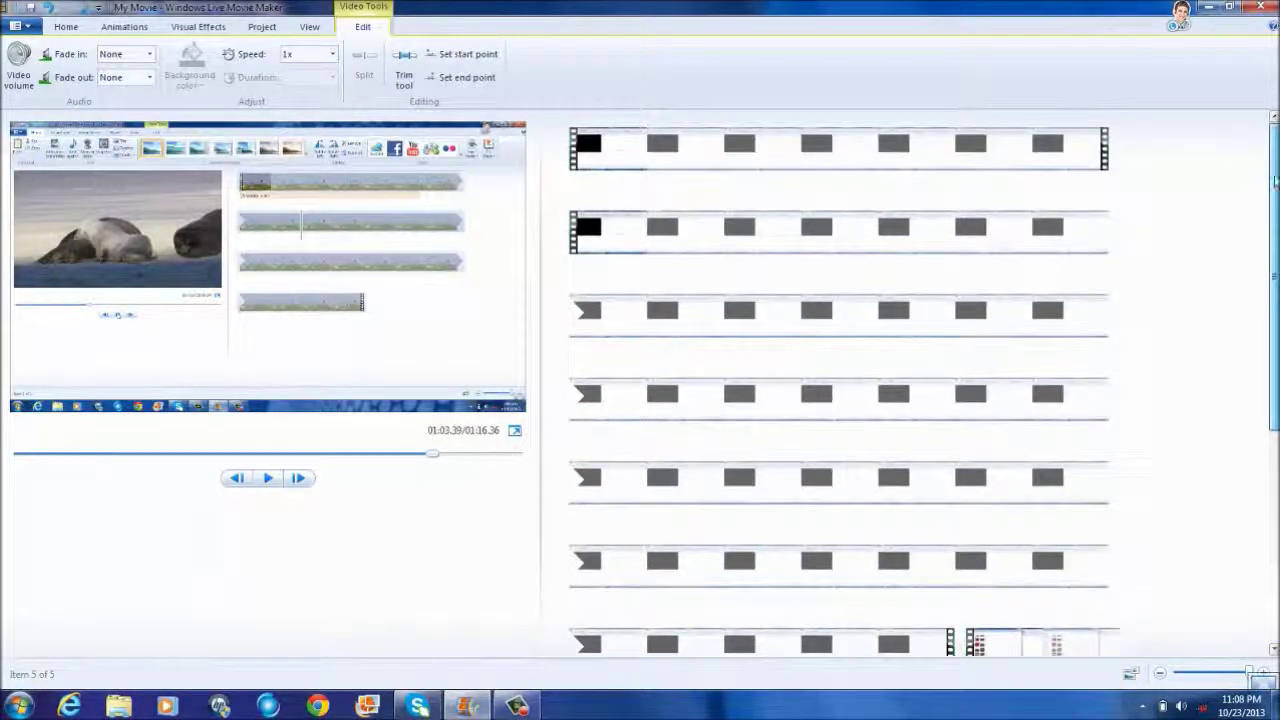
click(574, 166)
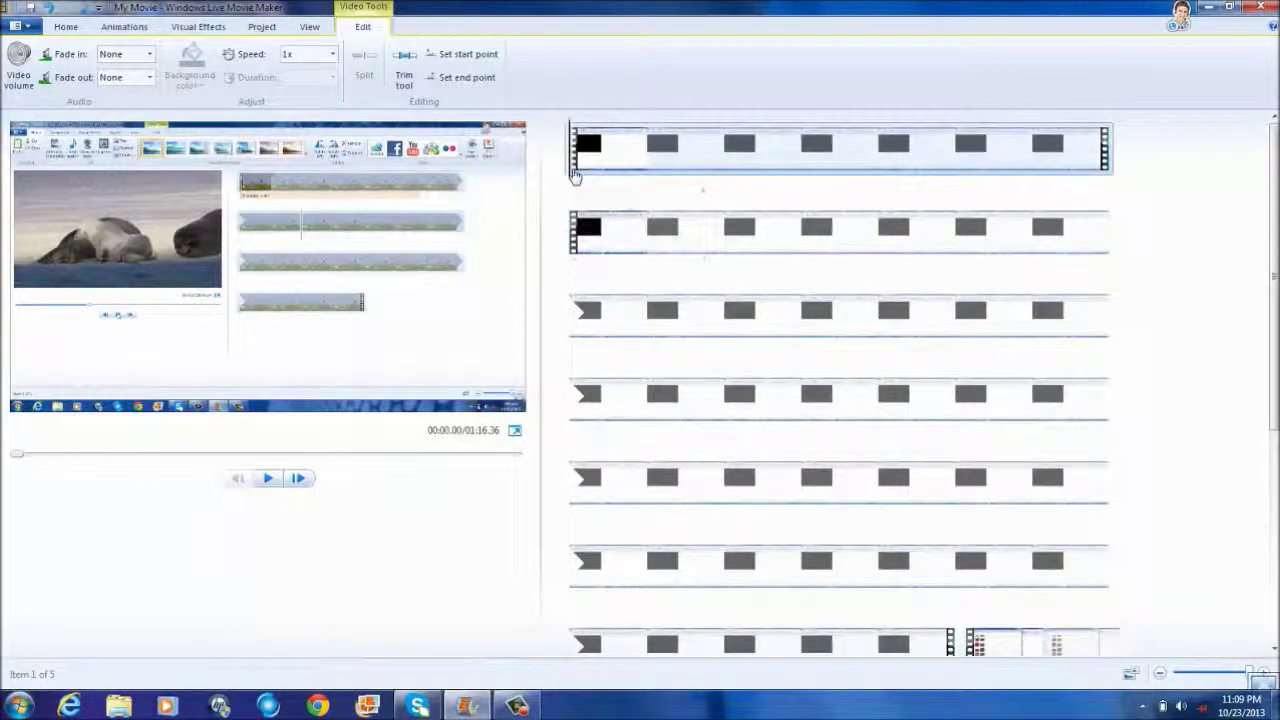
click(268, 480)
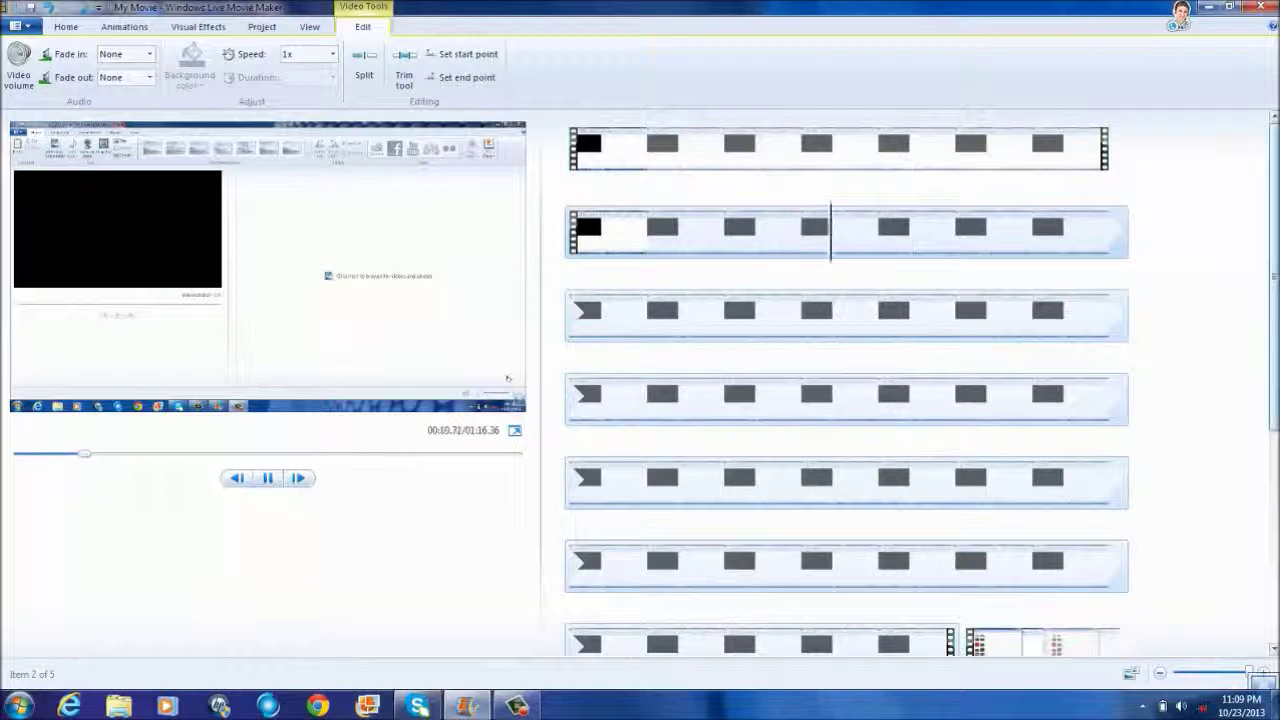
click(268, 479)
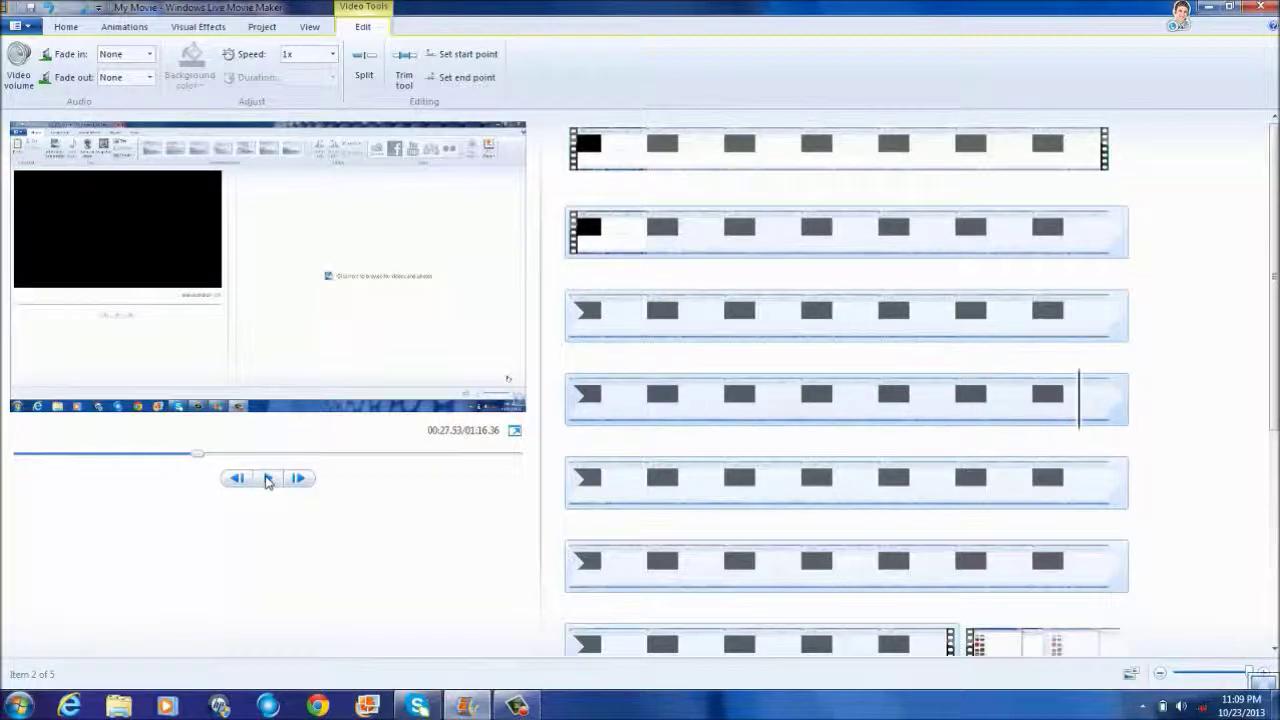
click(268, 479)
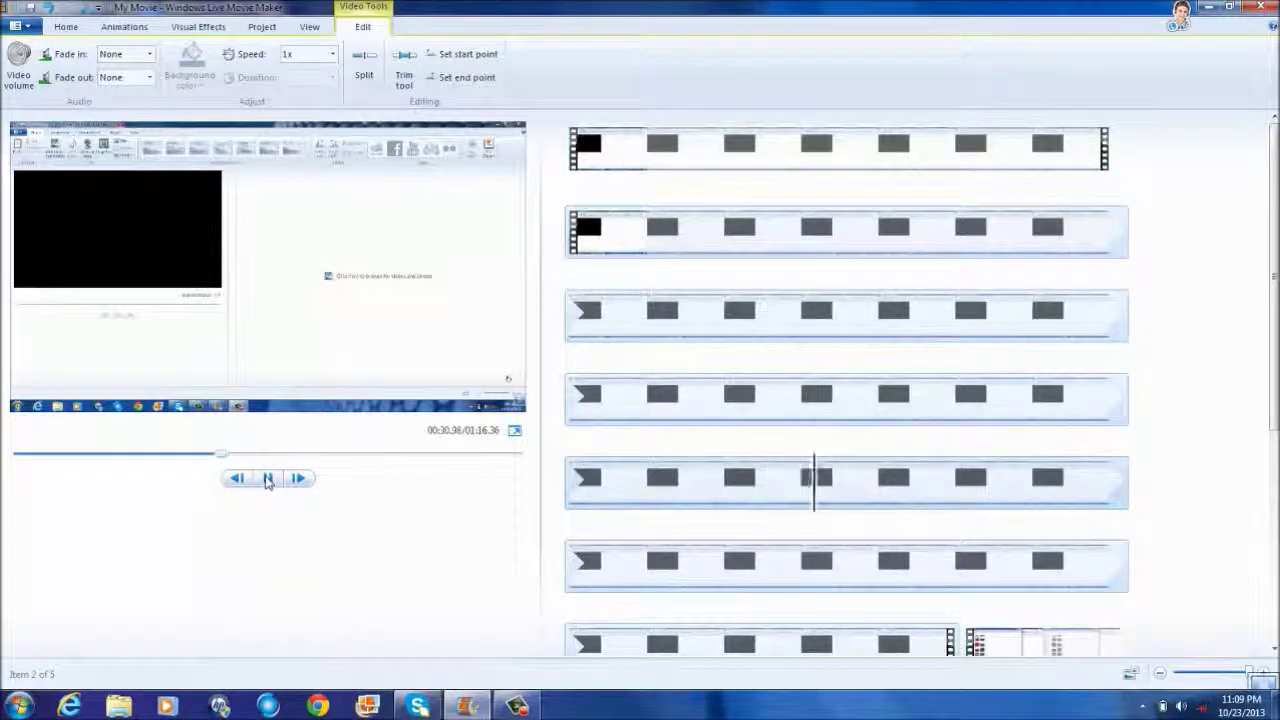
click(270, 480)
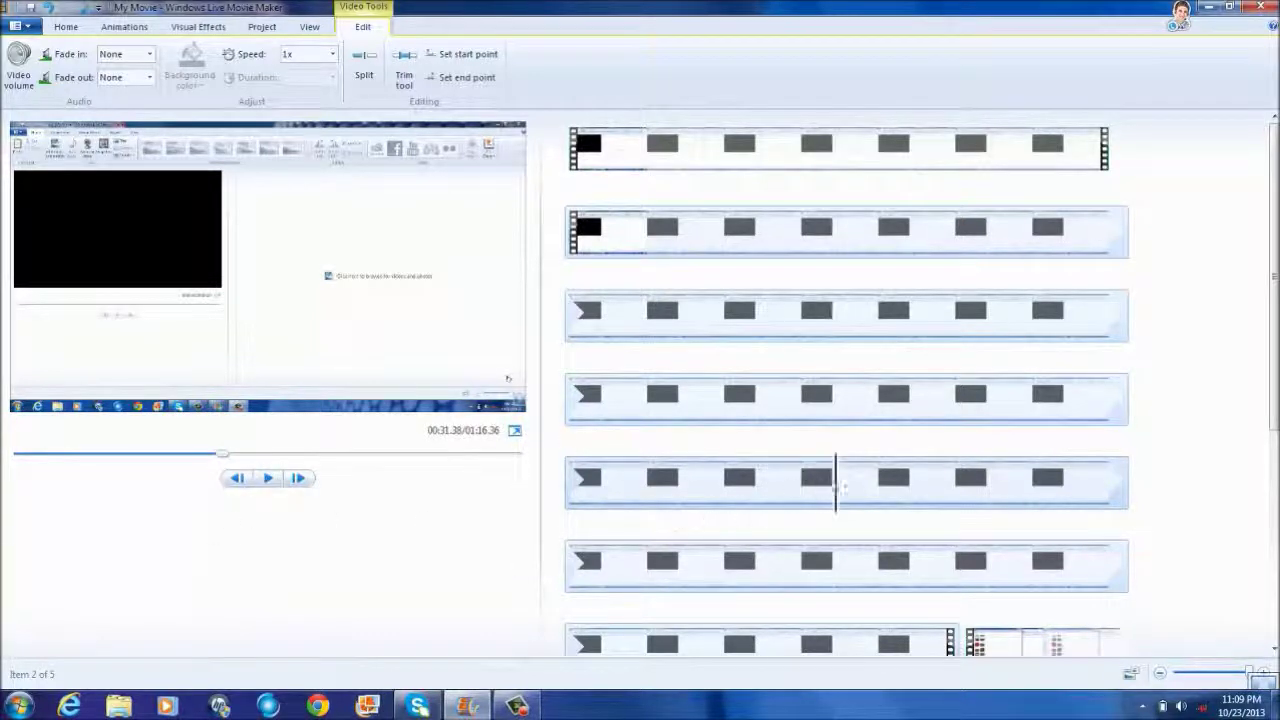
drag(840, 485, 778, 485)
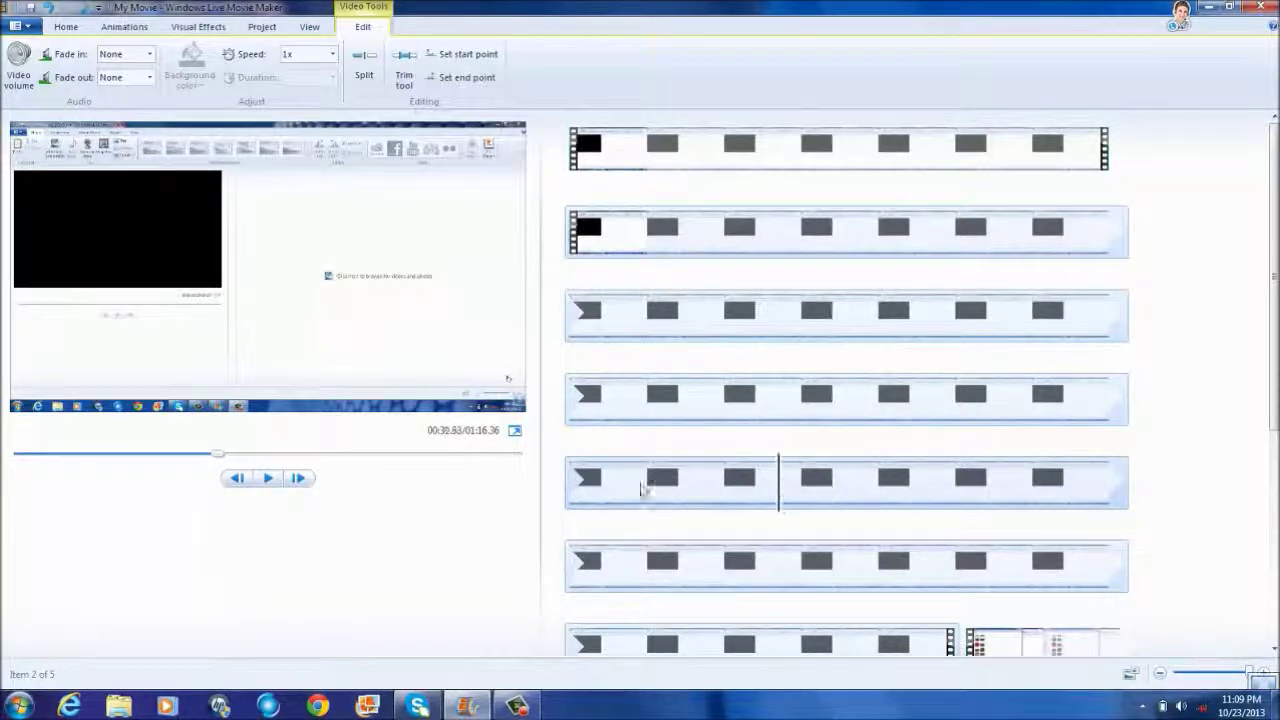
click(268, 481)
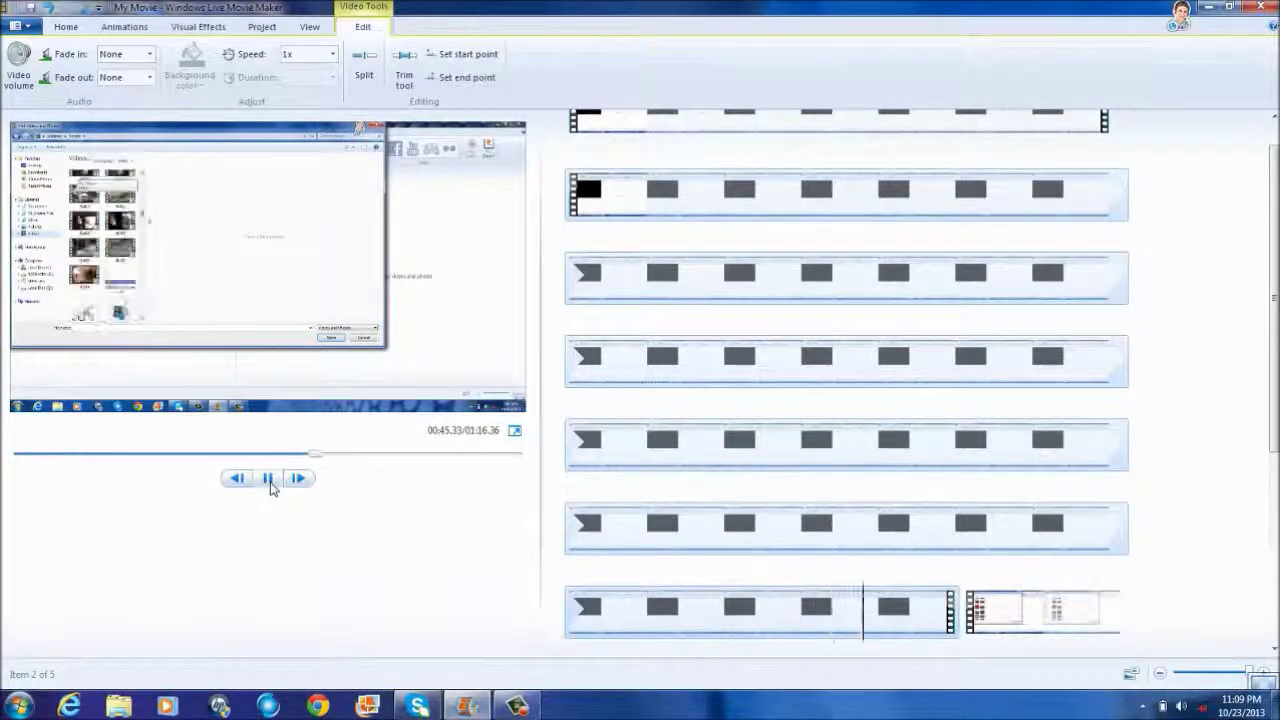
click(270, 480)
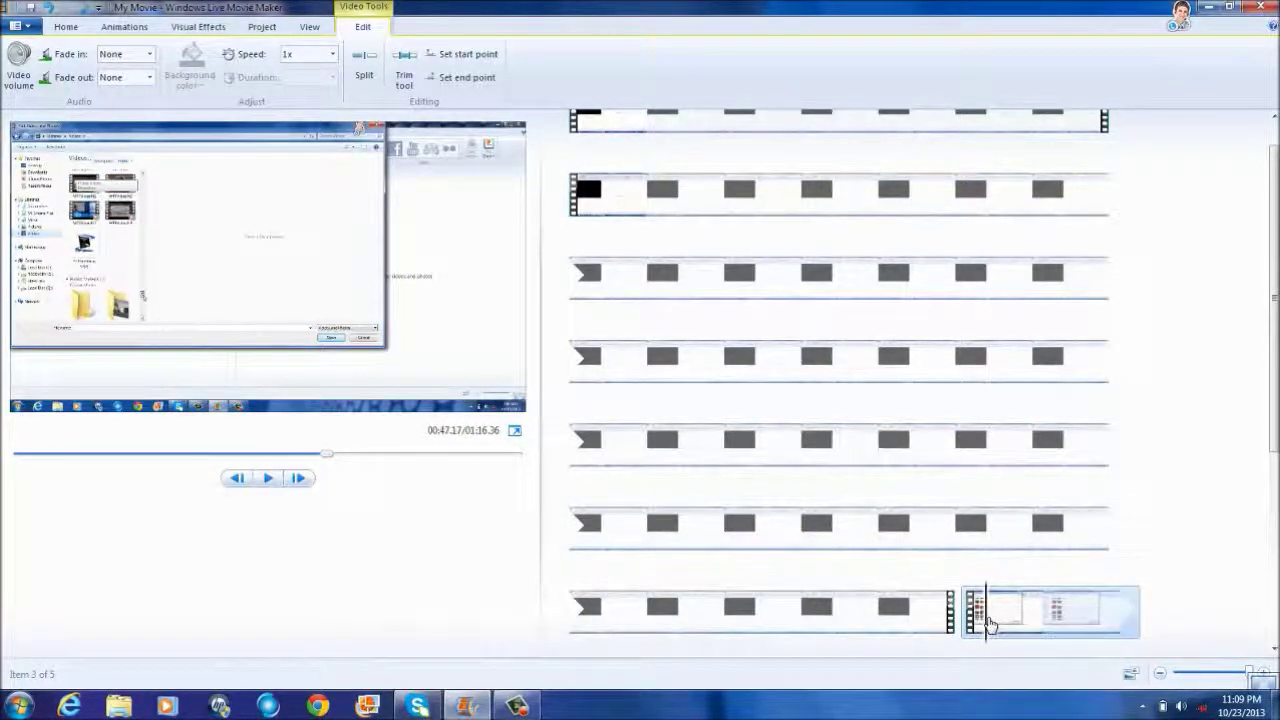
Insert the SwooshTransition video from the Videos library between the second and third clips, at about 46.89 s.
click(955, 622)
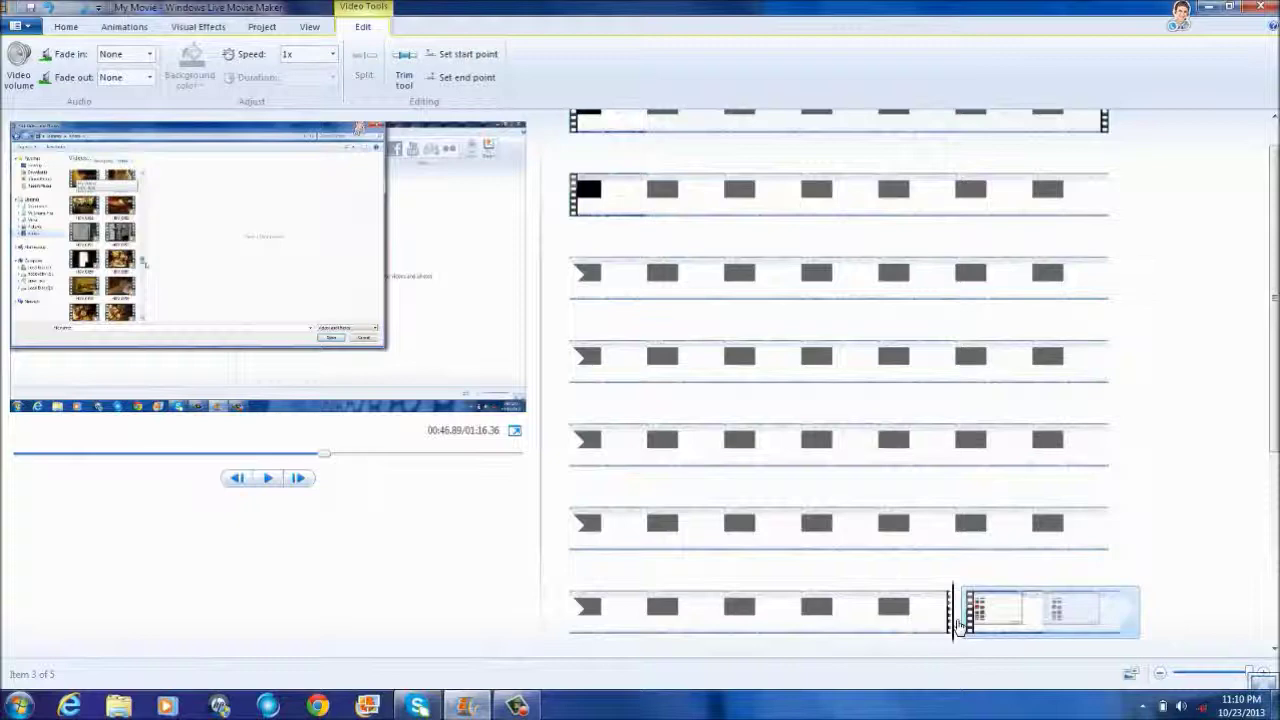
click(955, 624)
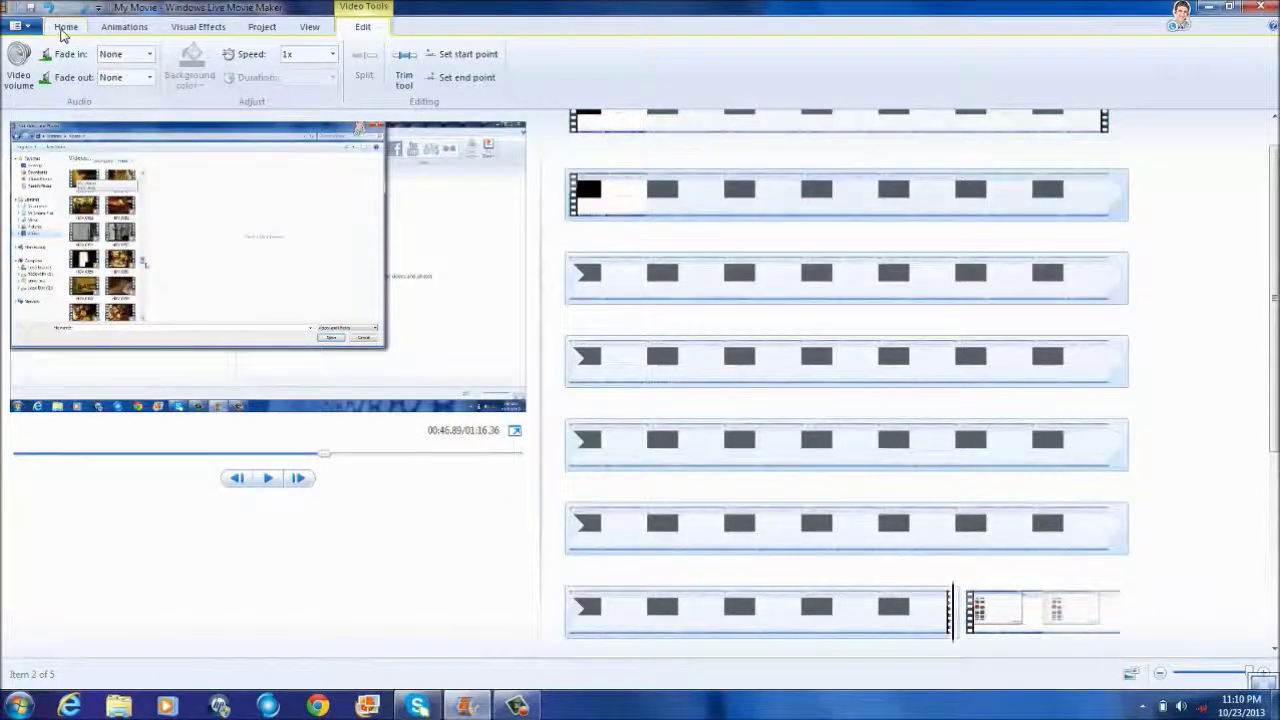
click(64, 27)
click(116, 62)
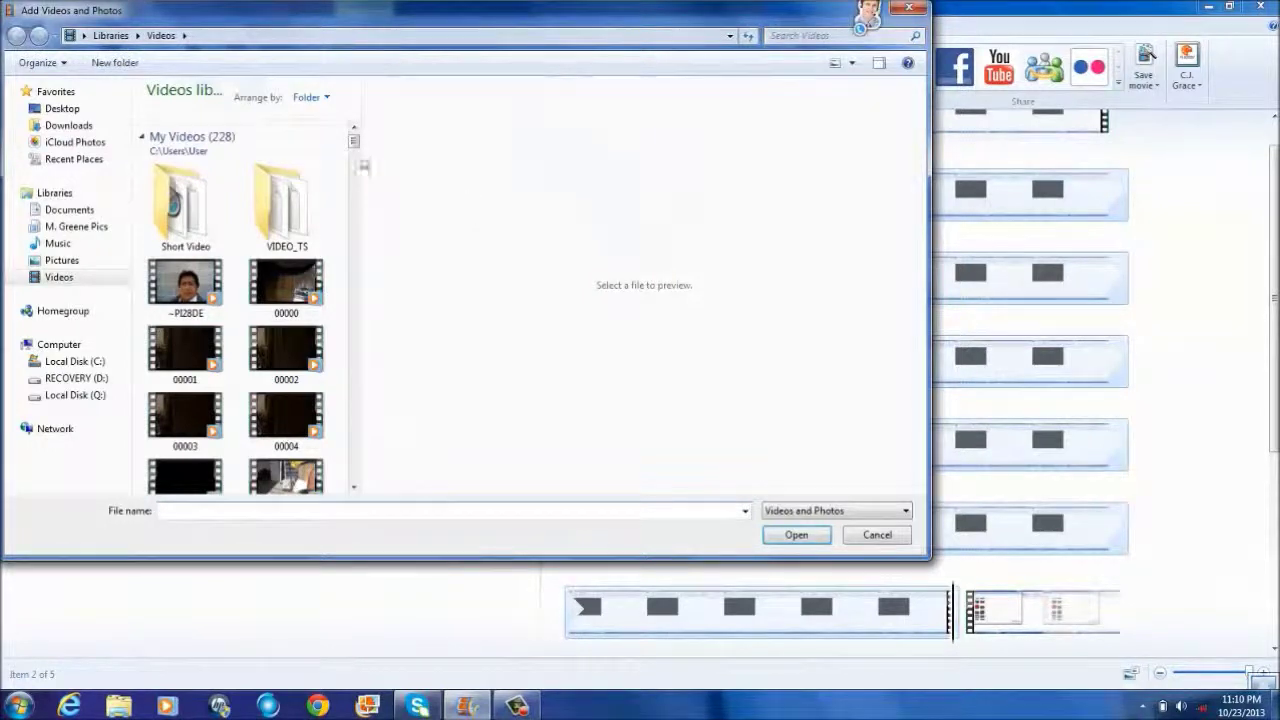
drag(353, 140, 352, 404)
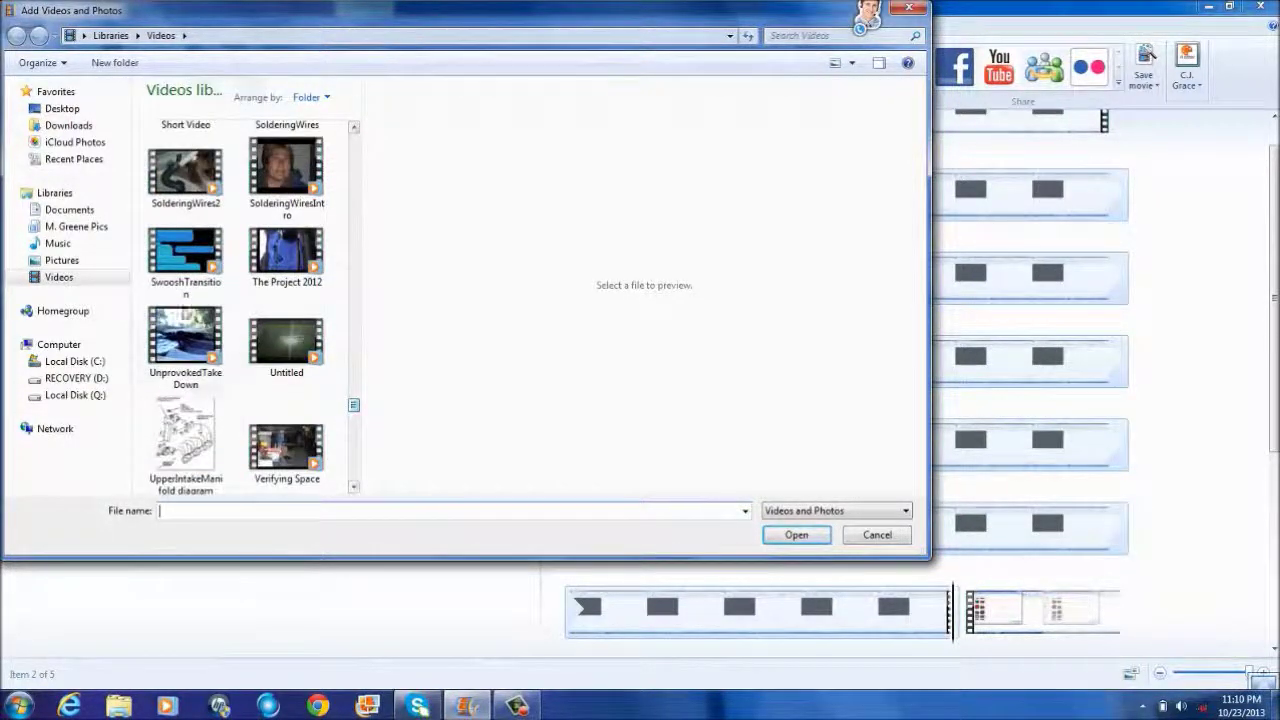
double_click(213, 270)
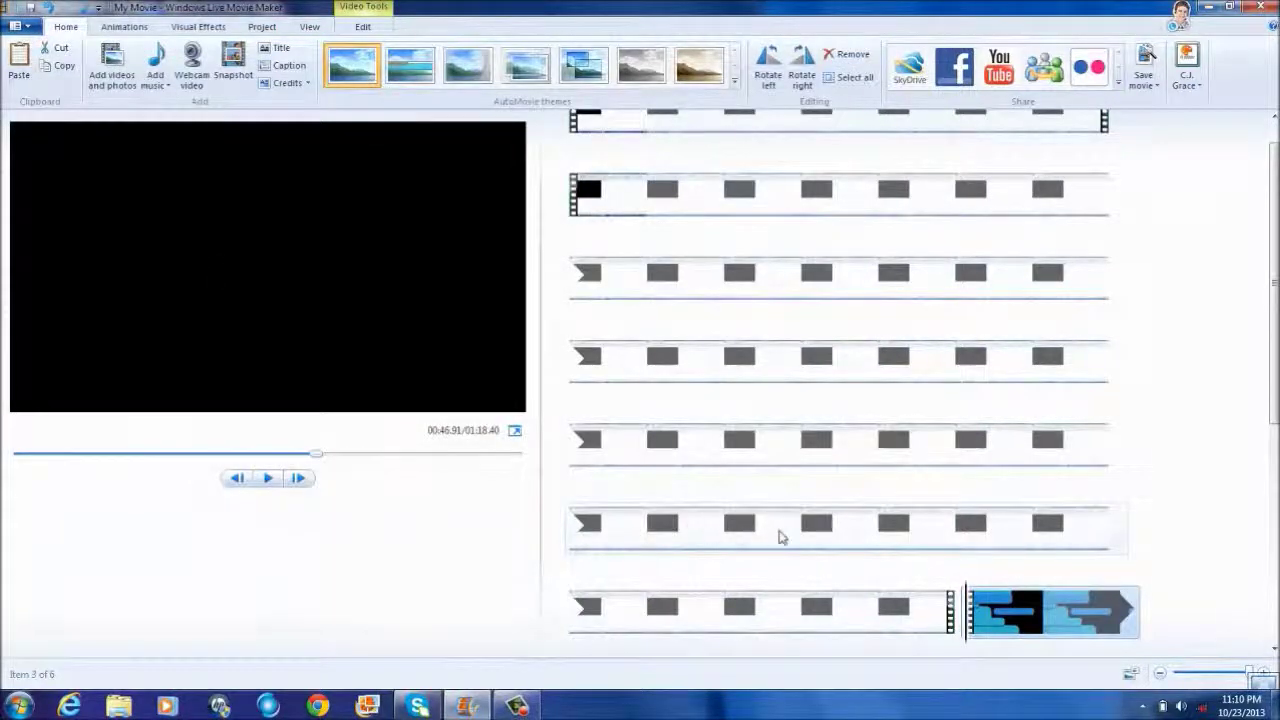
Play the movie from about 44.91 s through the inserted transition into the fourth clip.
click(954, 530)
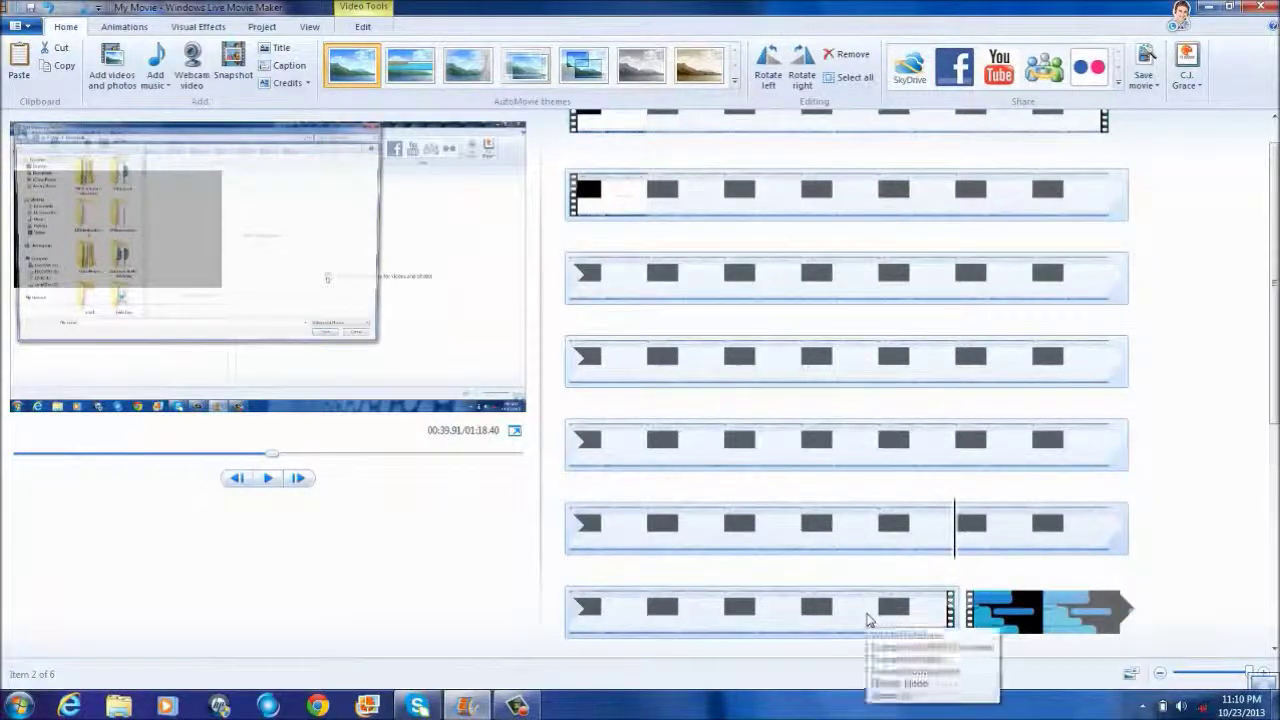
click(868, 618)
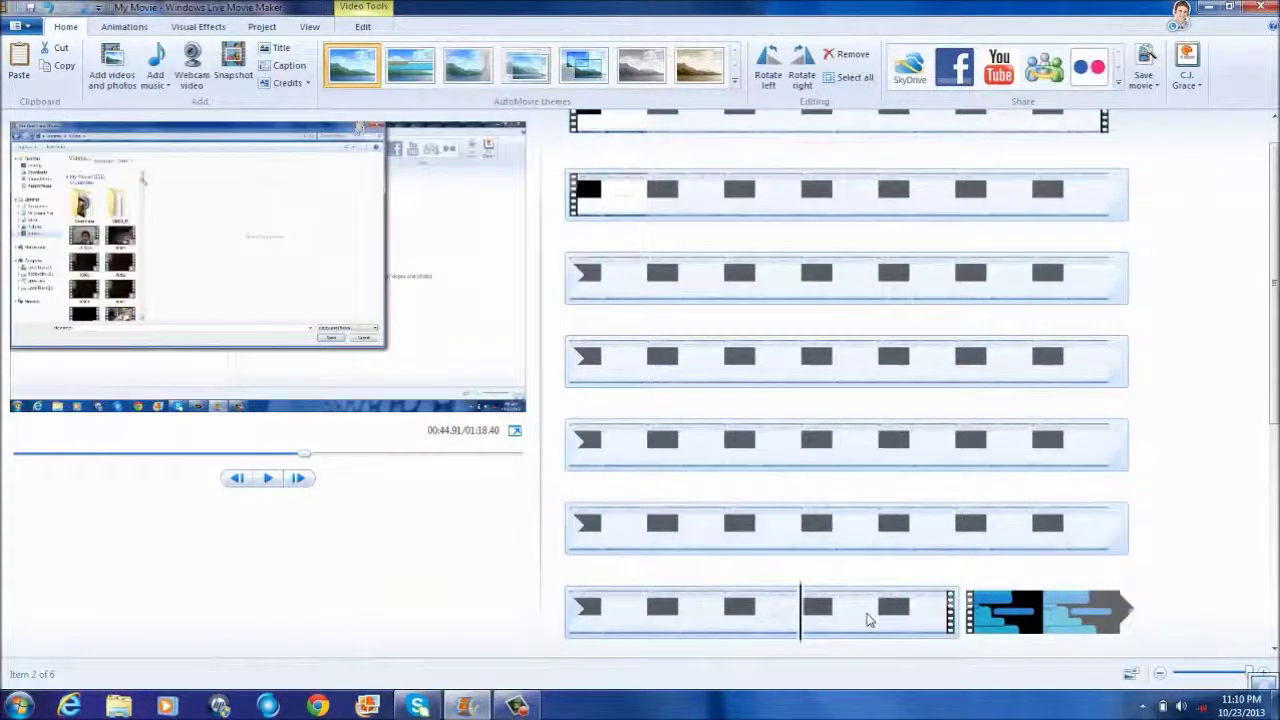
click(265, 479)
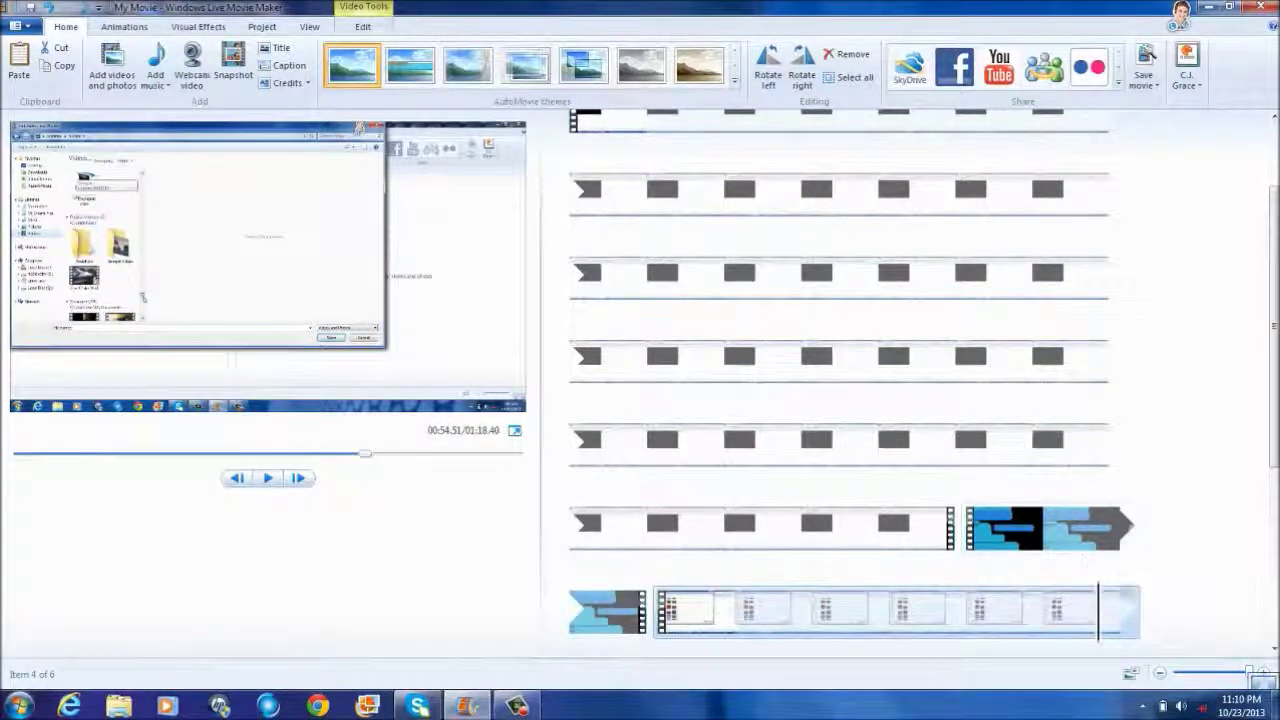
Find the file-browsing passage in the fourth clip, add a caption at 52.57 s and move its text box to the upper part of the frame.
drag(1105, 626, 872, 628)
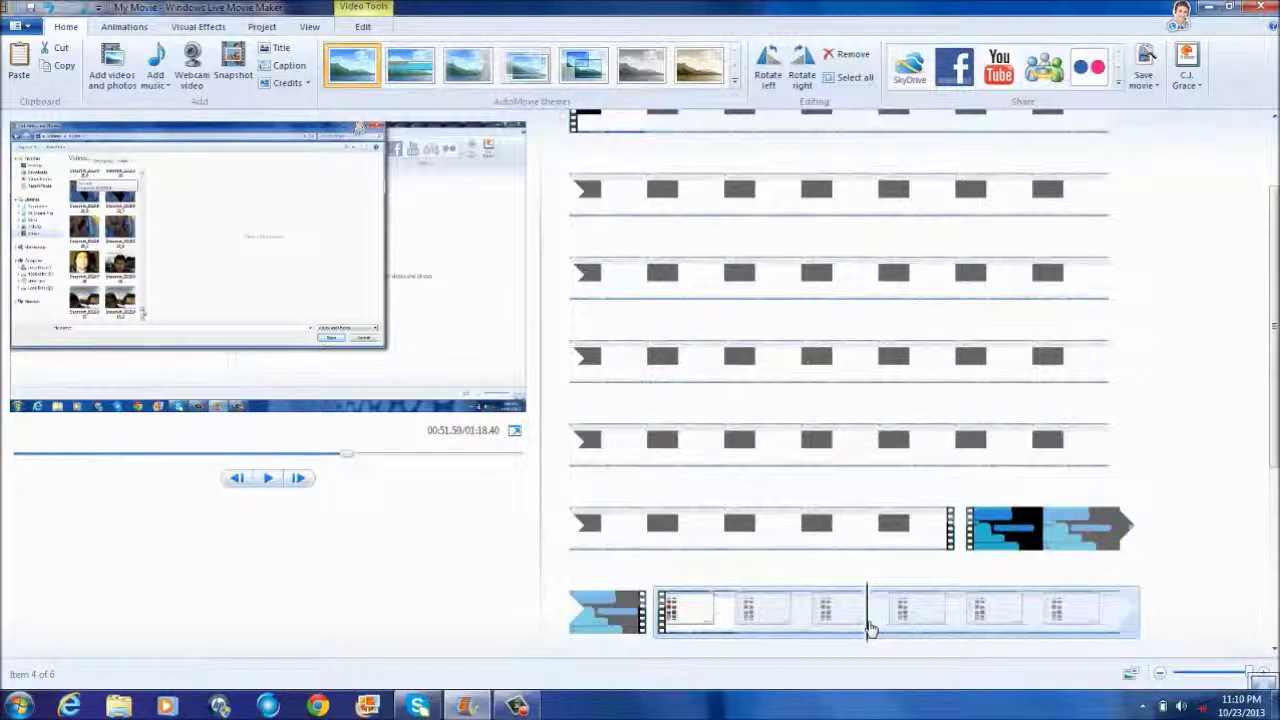
click(833, 625)
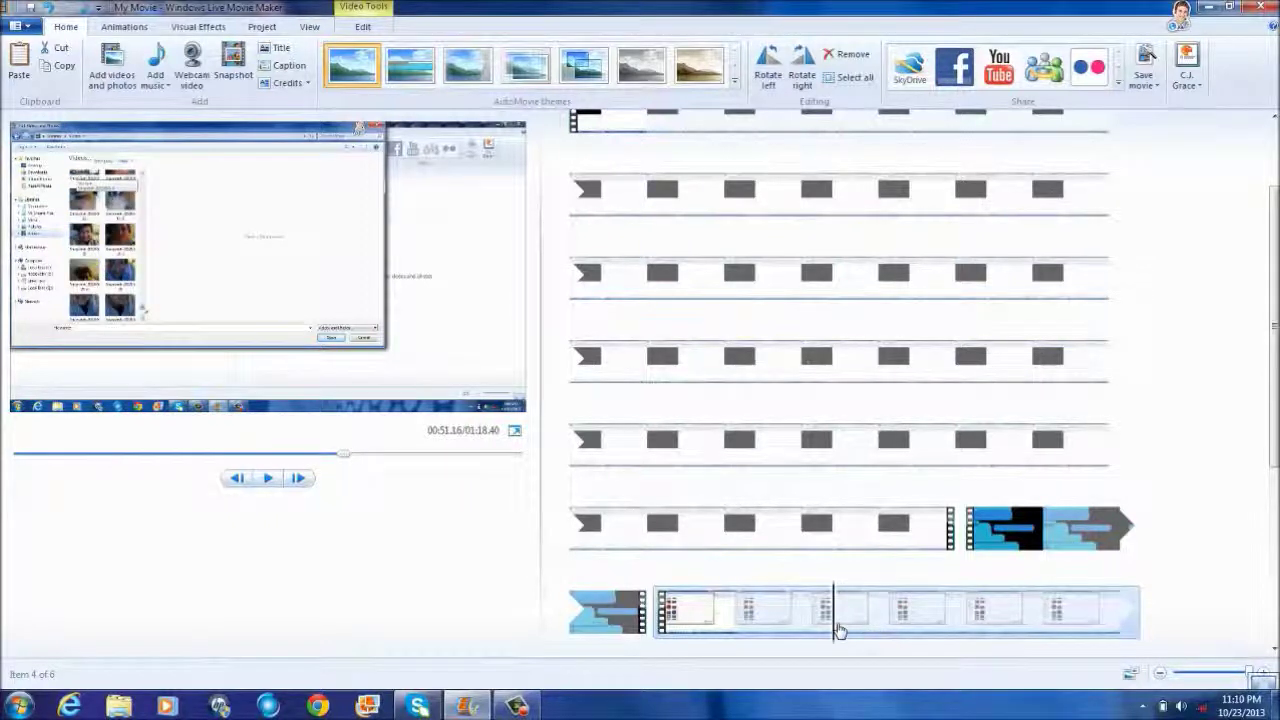
click(268, 479)
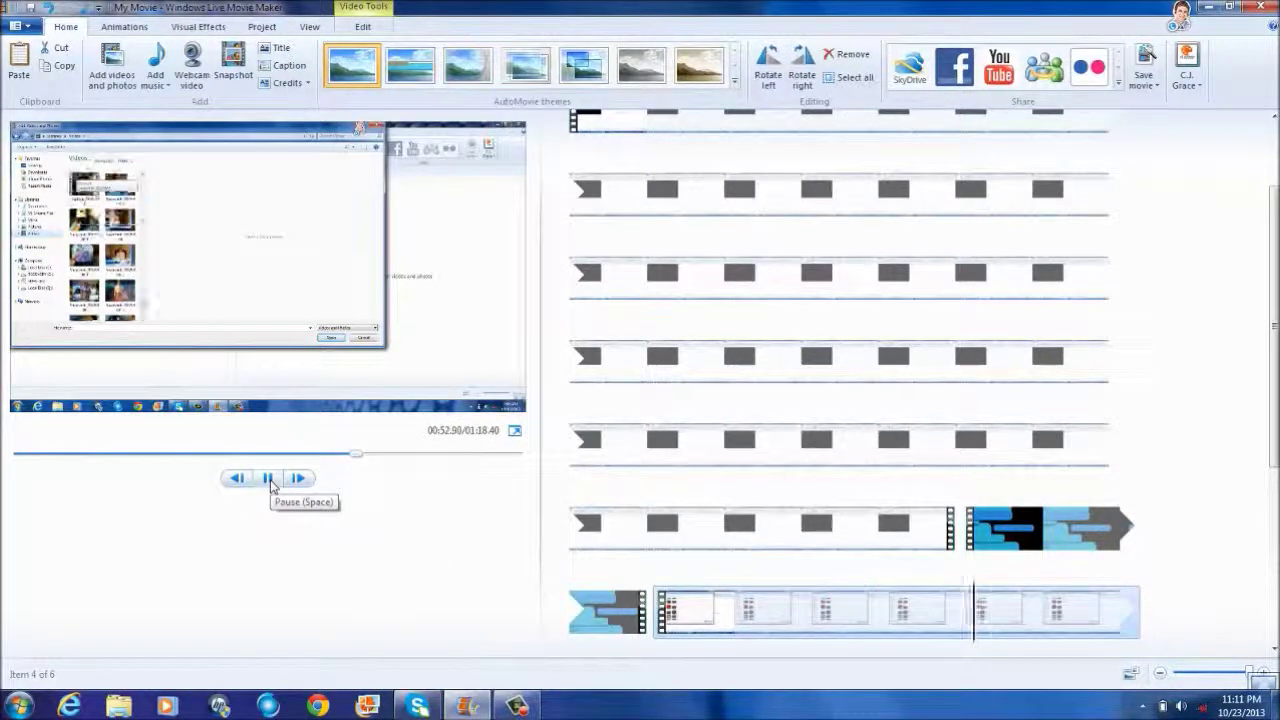
click(268, 479)
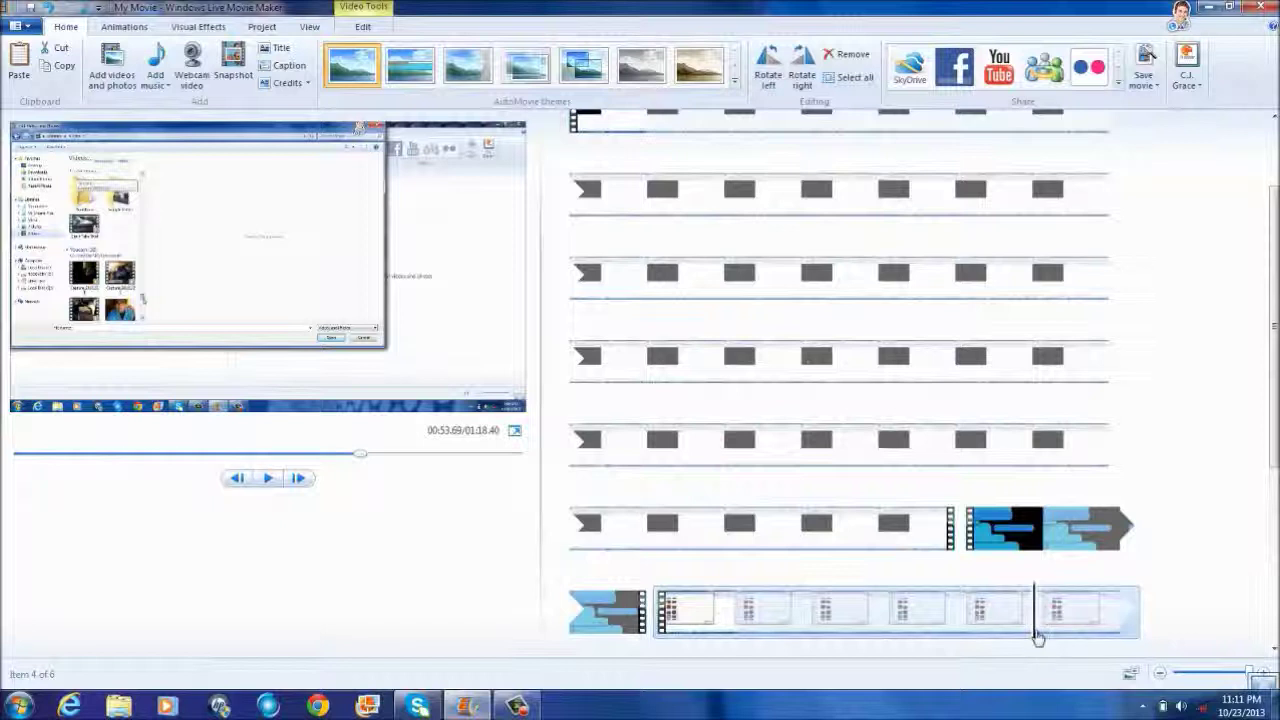
drag(1040, 633, 946, 637)
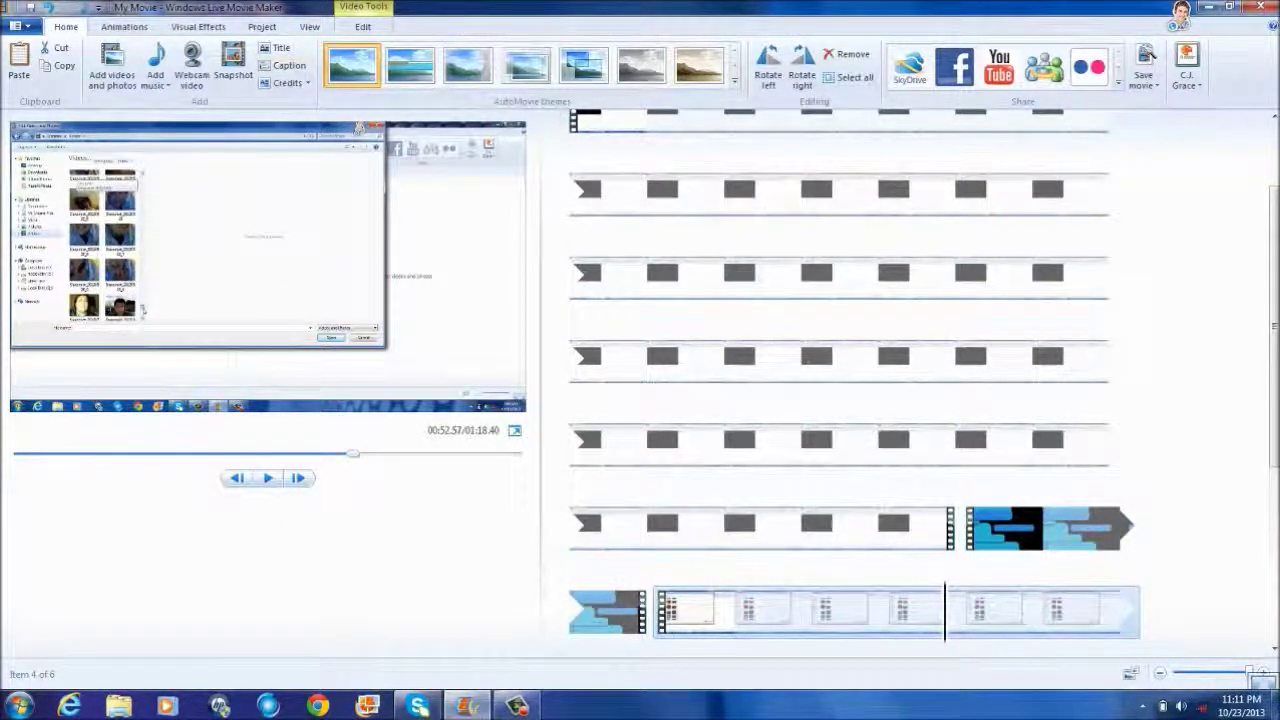
click(292, 68)
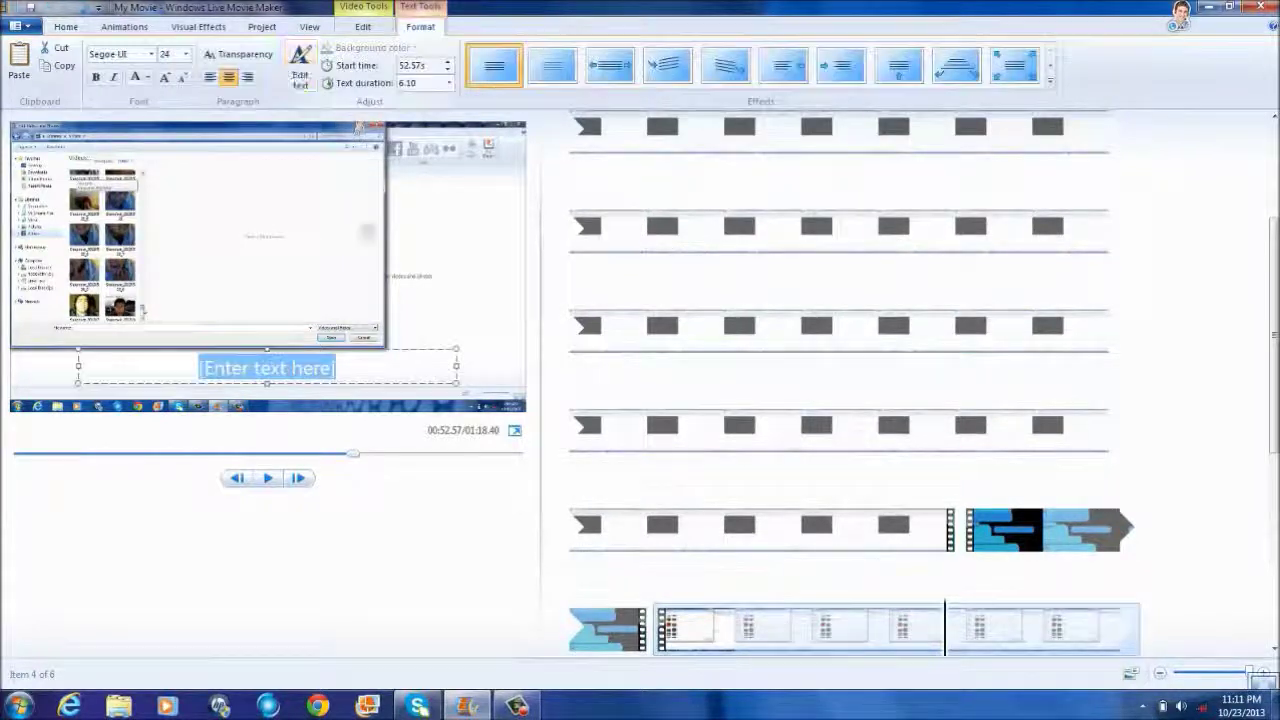
drag(434, 358, 471, 187)
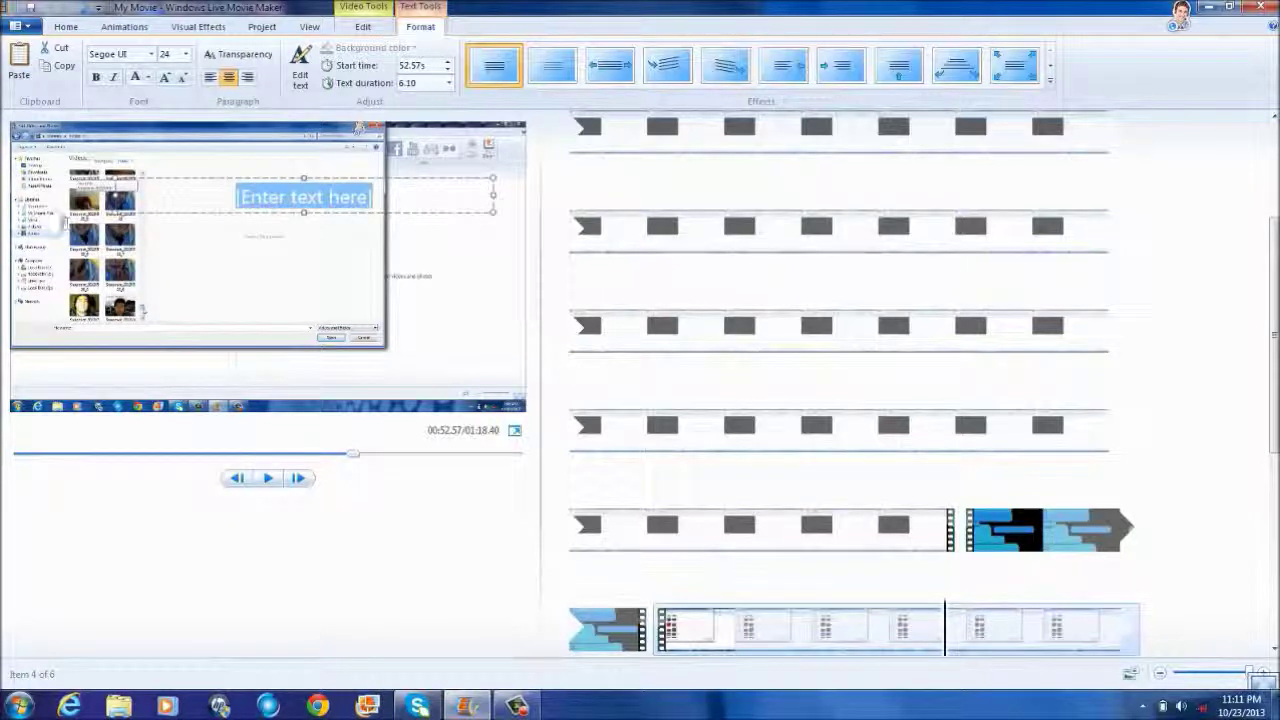
Set the caption's placeholder text colour to blue and make it bold.
click(149, 79)
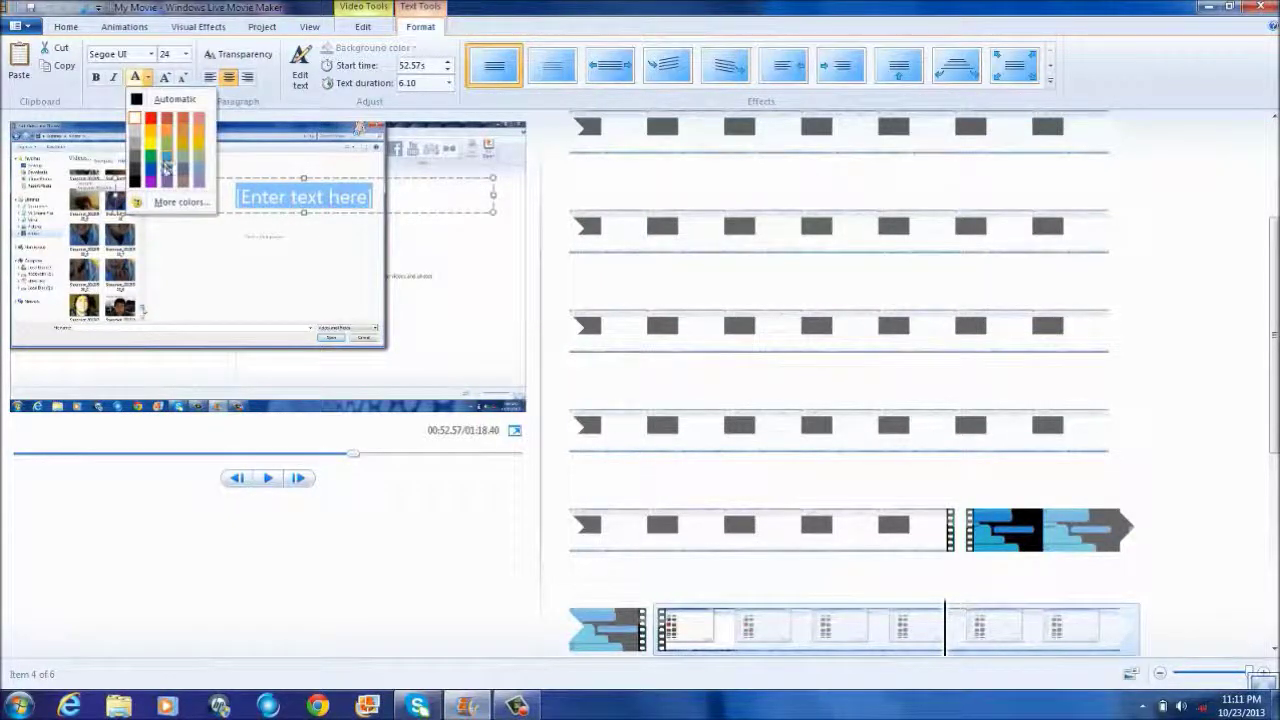
click(151, 175)
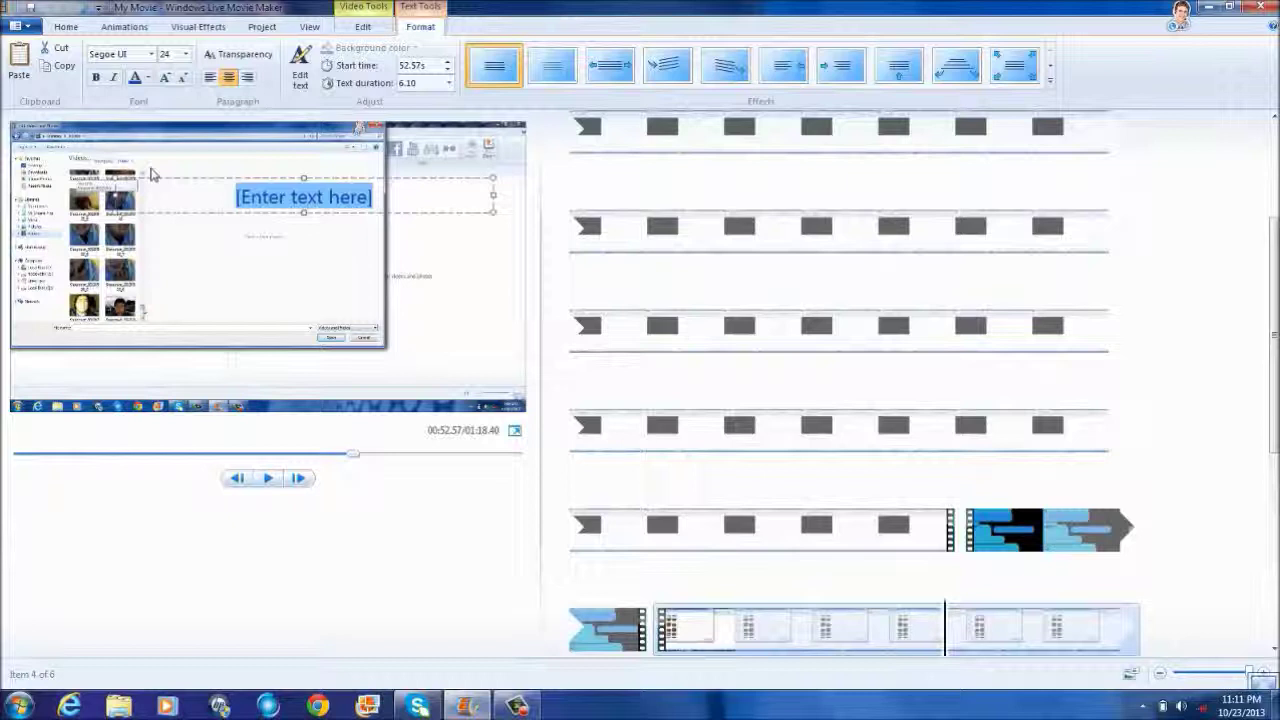
click(96, 79)
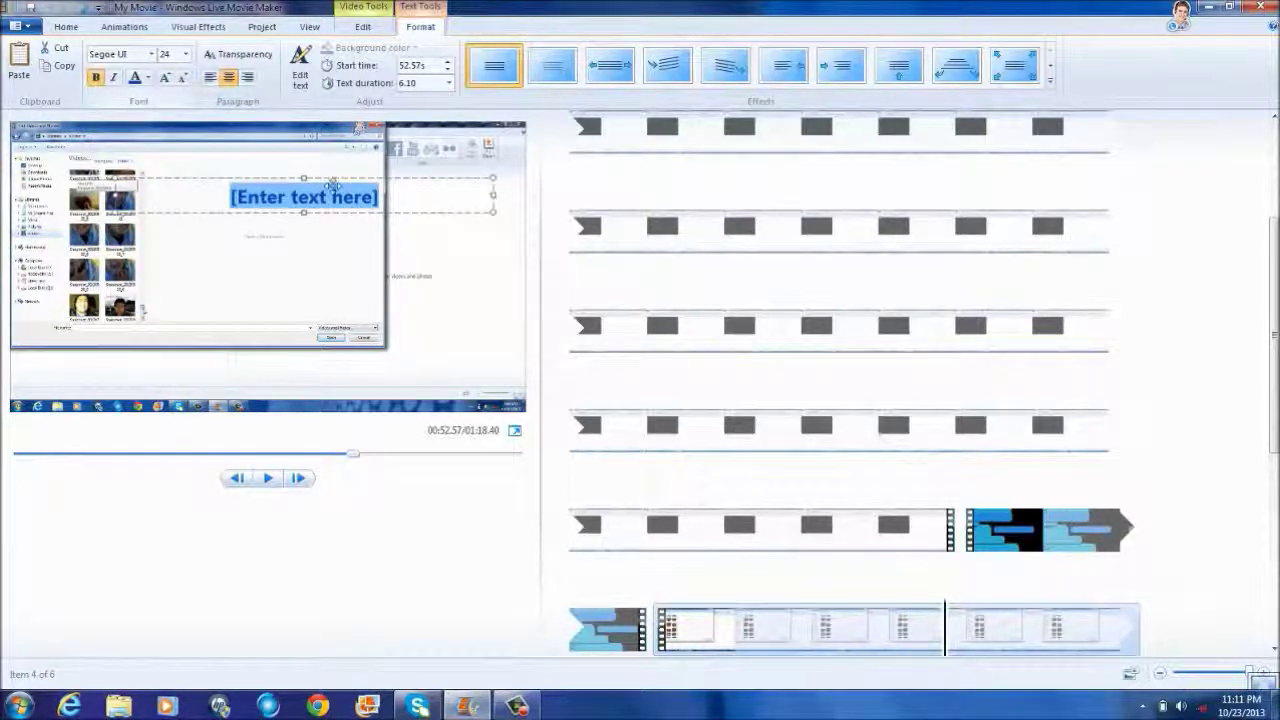
Replace the caption's placeholder text with "It's actually called" and "Cutting!" on a second line.
click(399, 204)
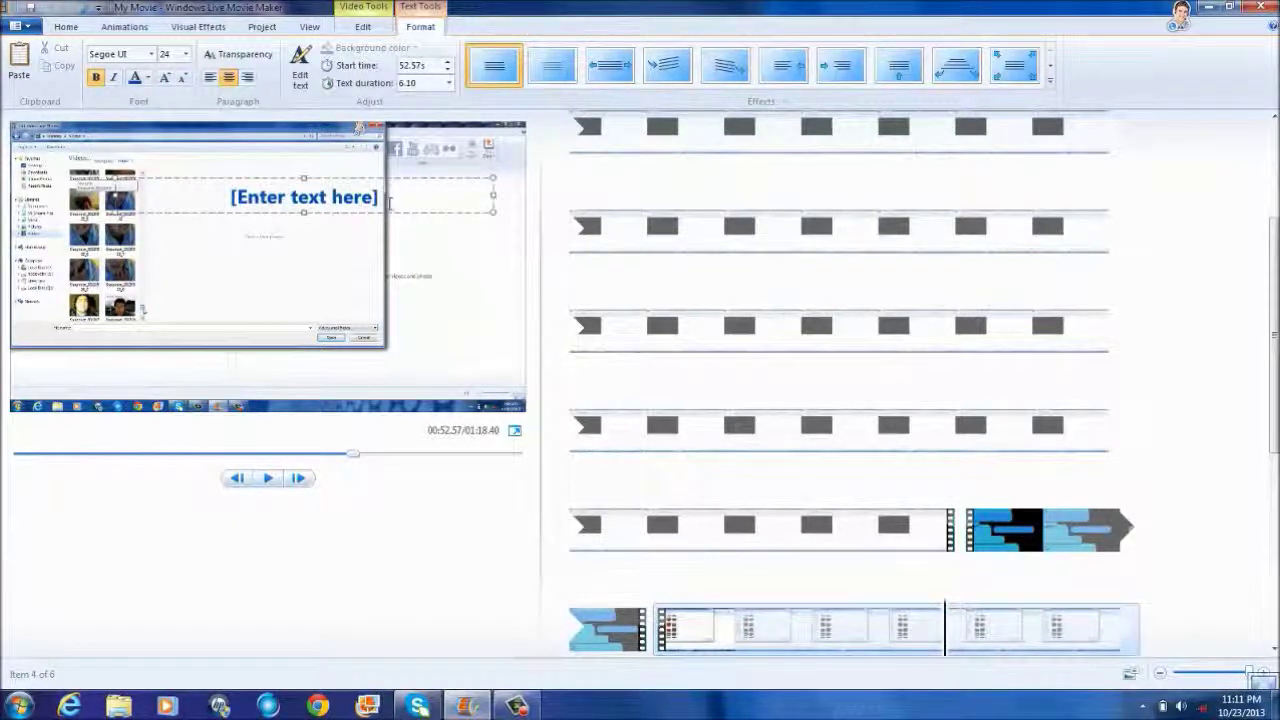
drag(380, 198, 186, 224)
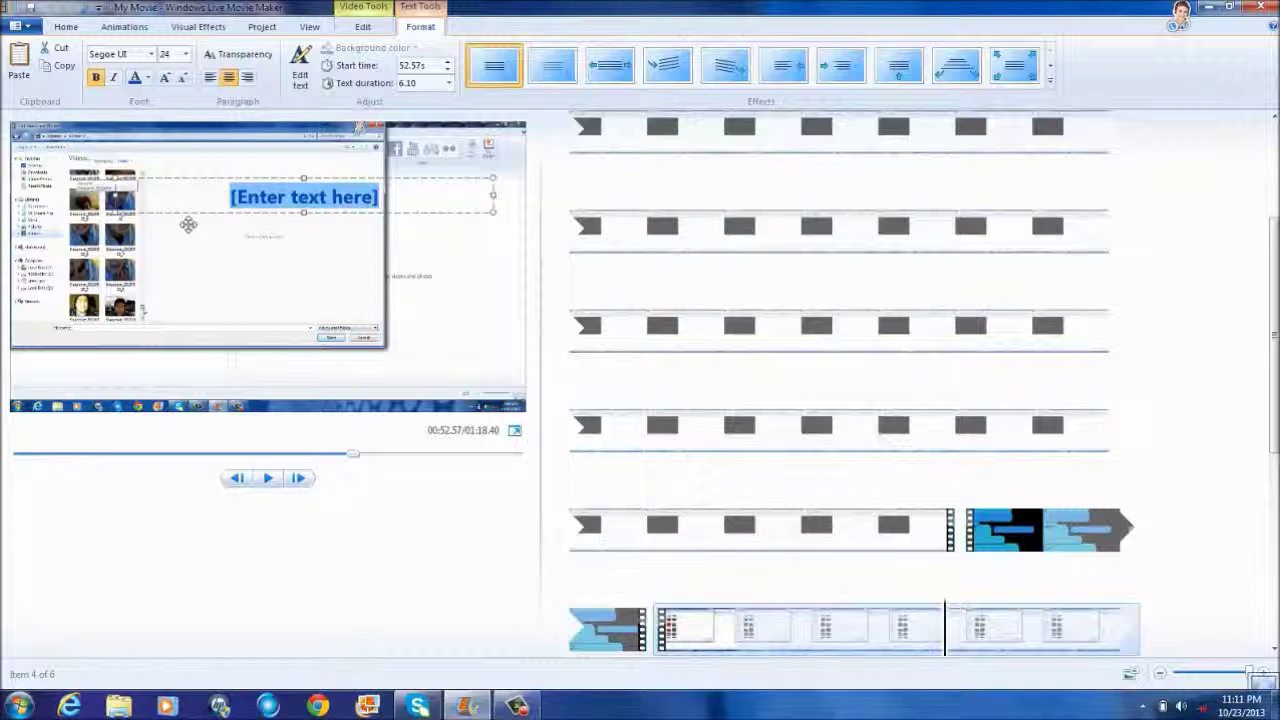
text(It')
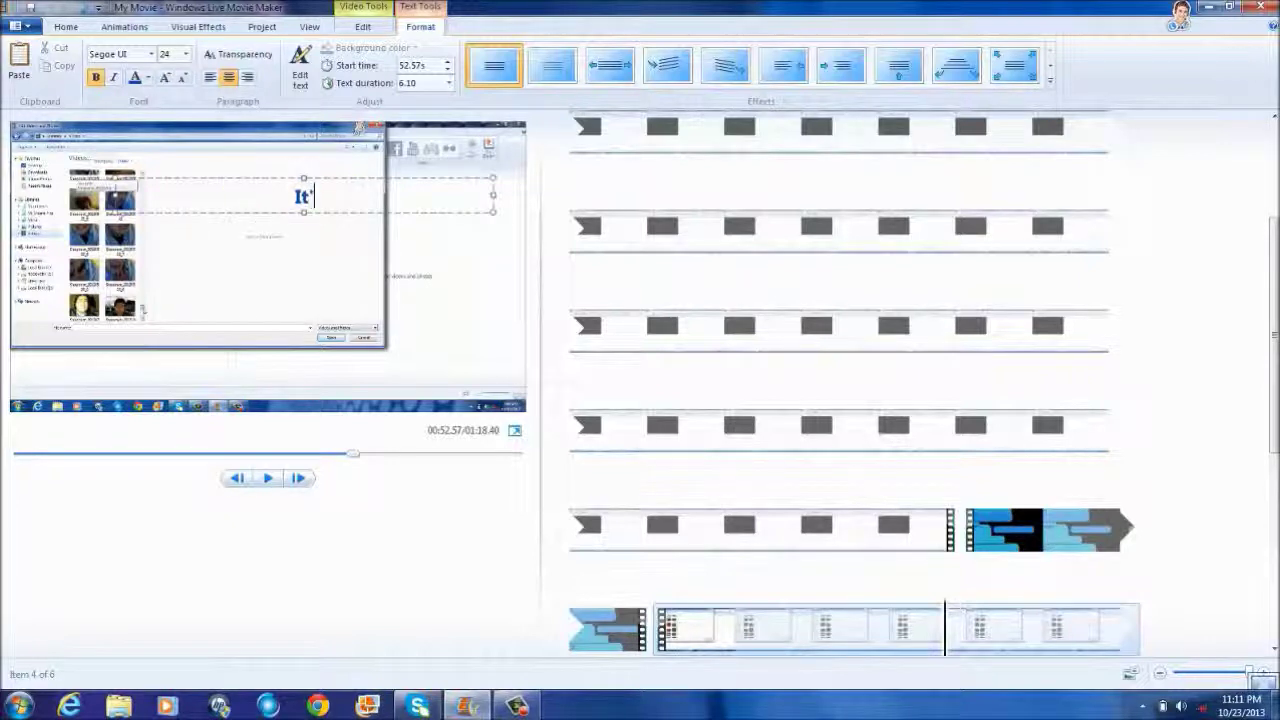
text(s actually)
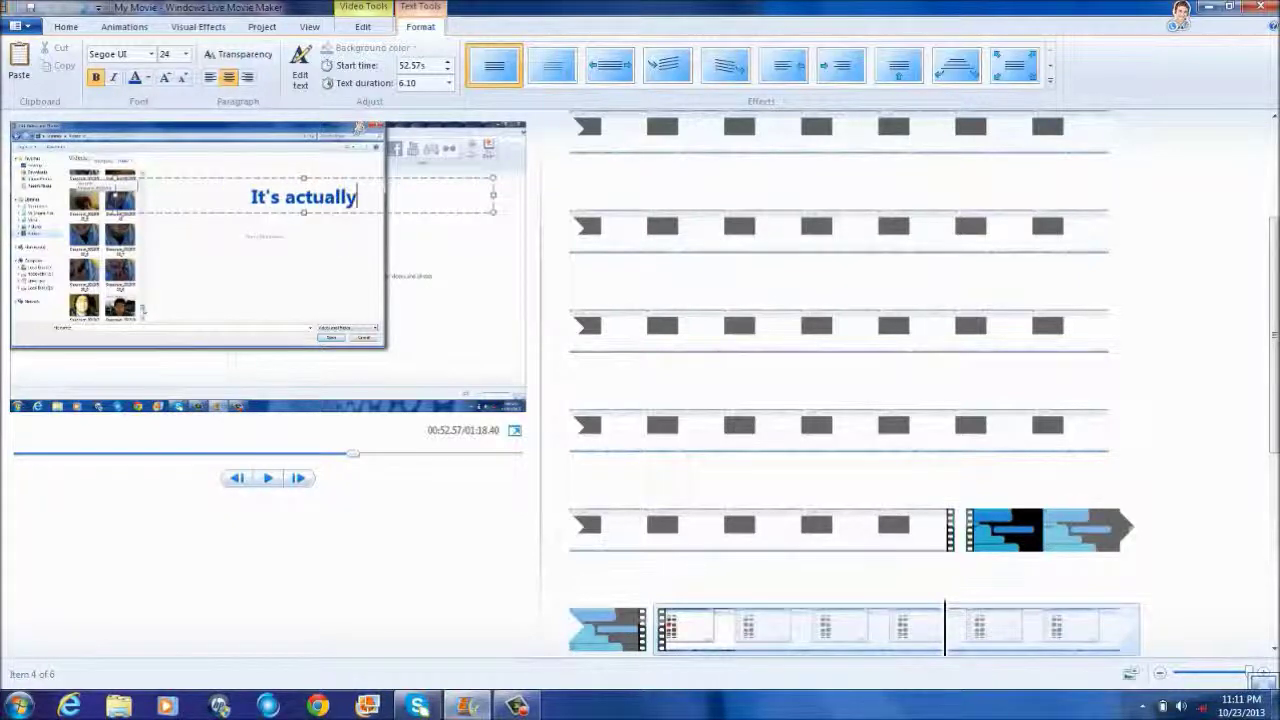
text( called)
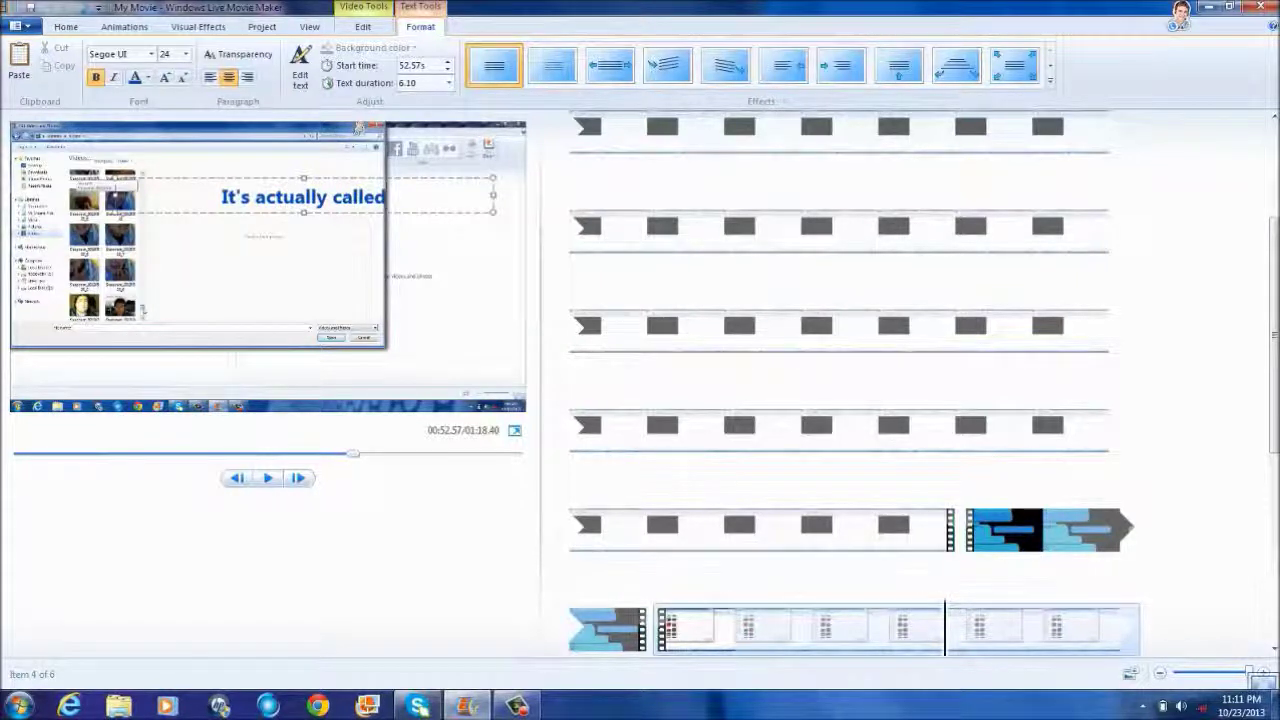
key(Return)
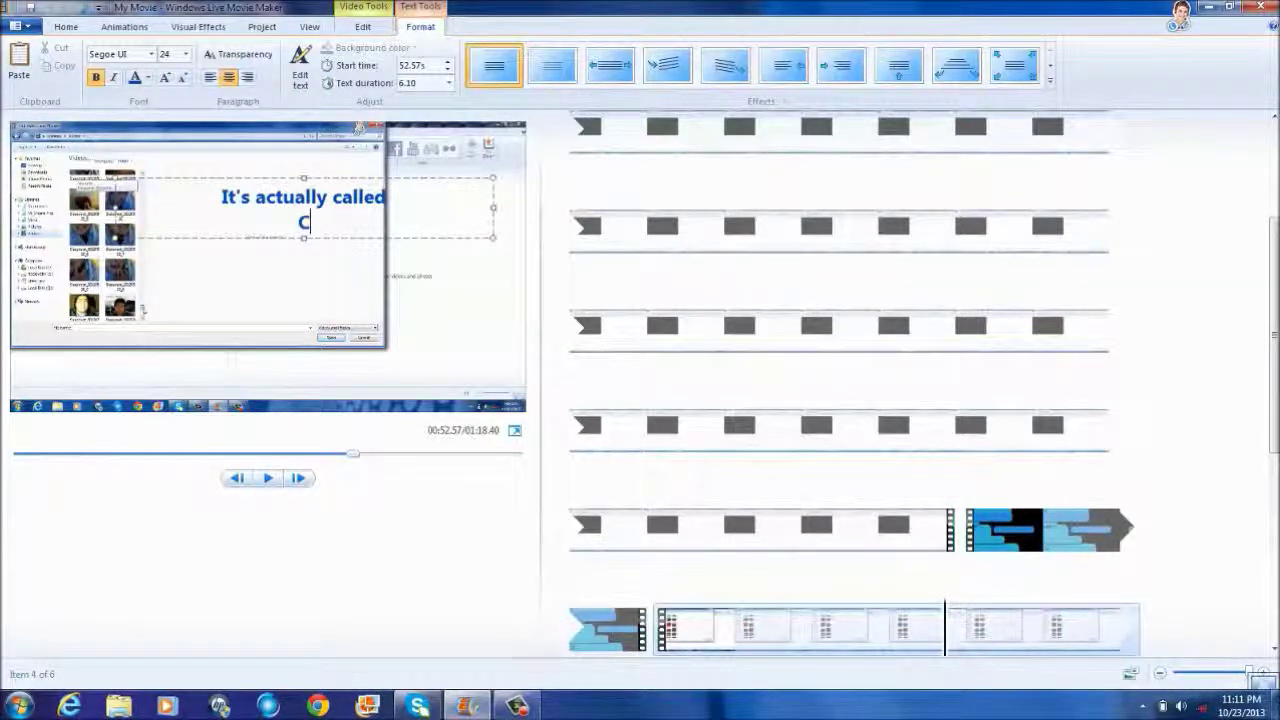
text(Cutting)
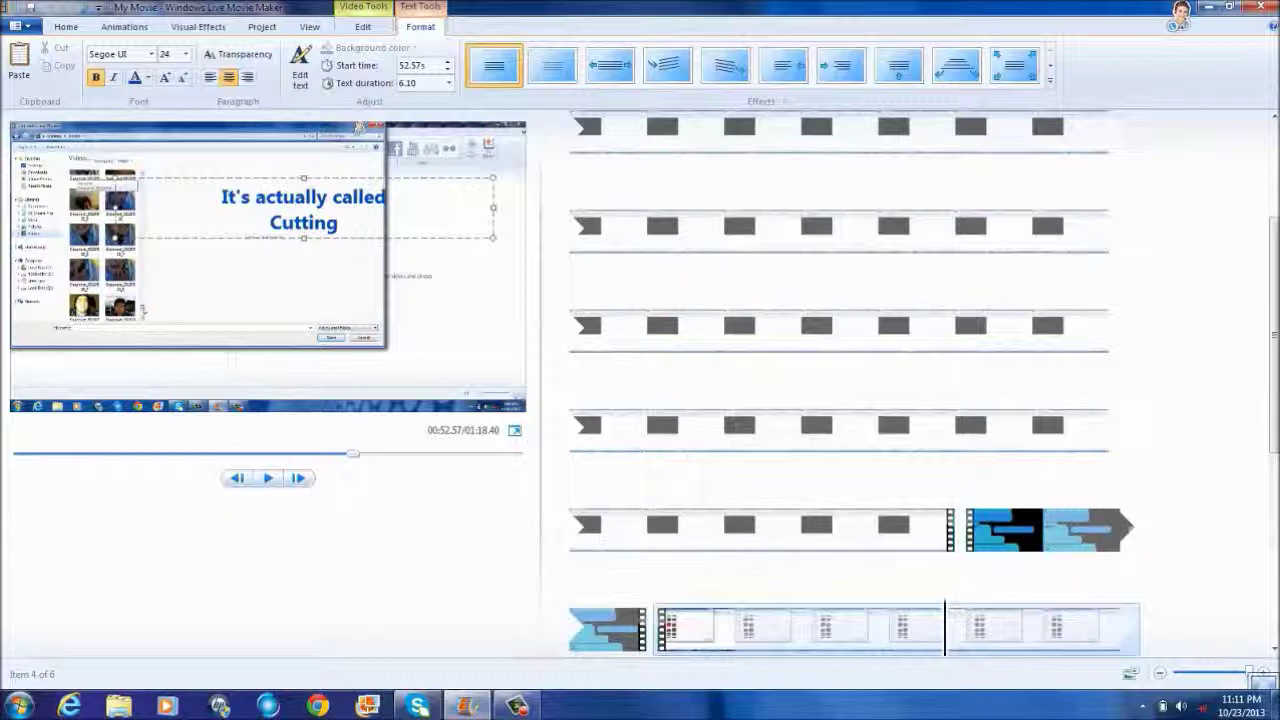
text(!)
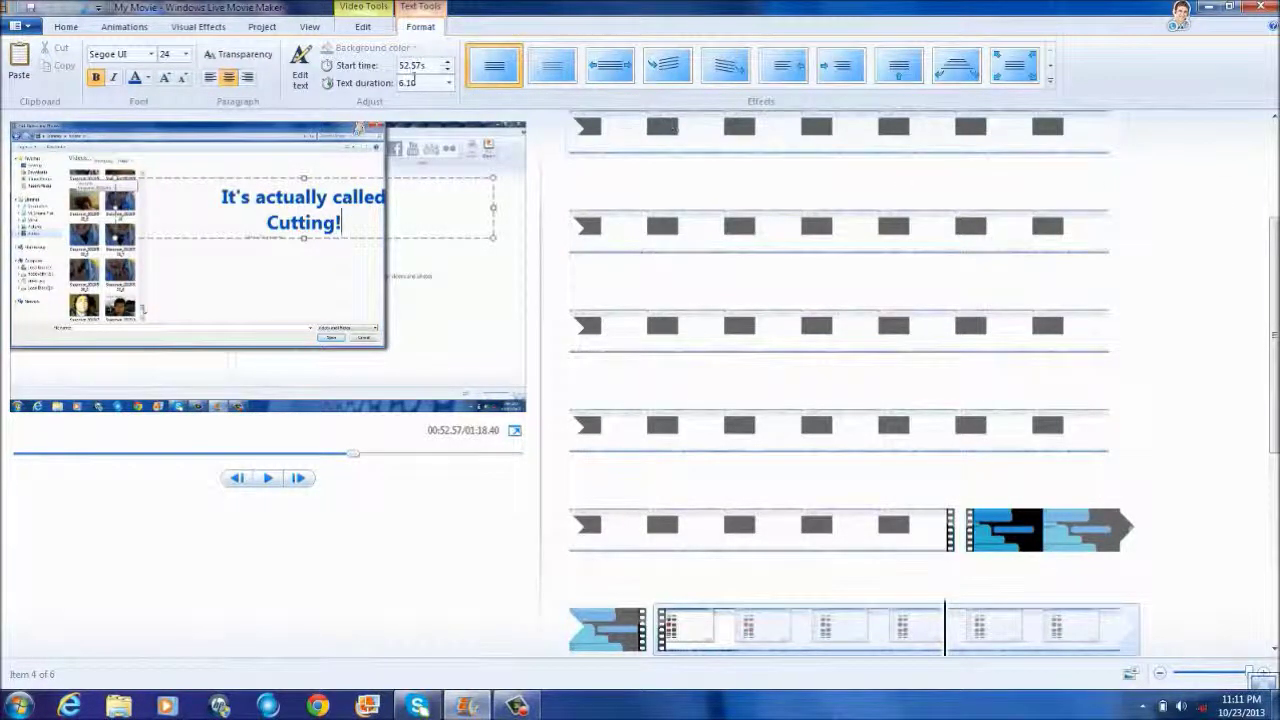
Try to set the caption's text duration to 3.00 seconds and play the fourth clip from its start through the caption.
click(449, 84)
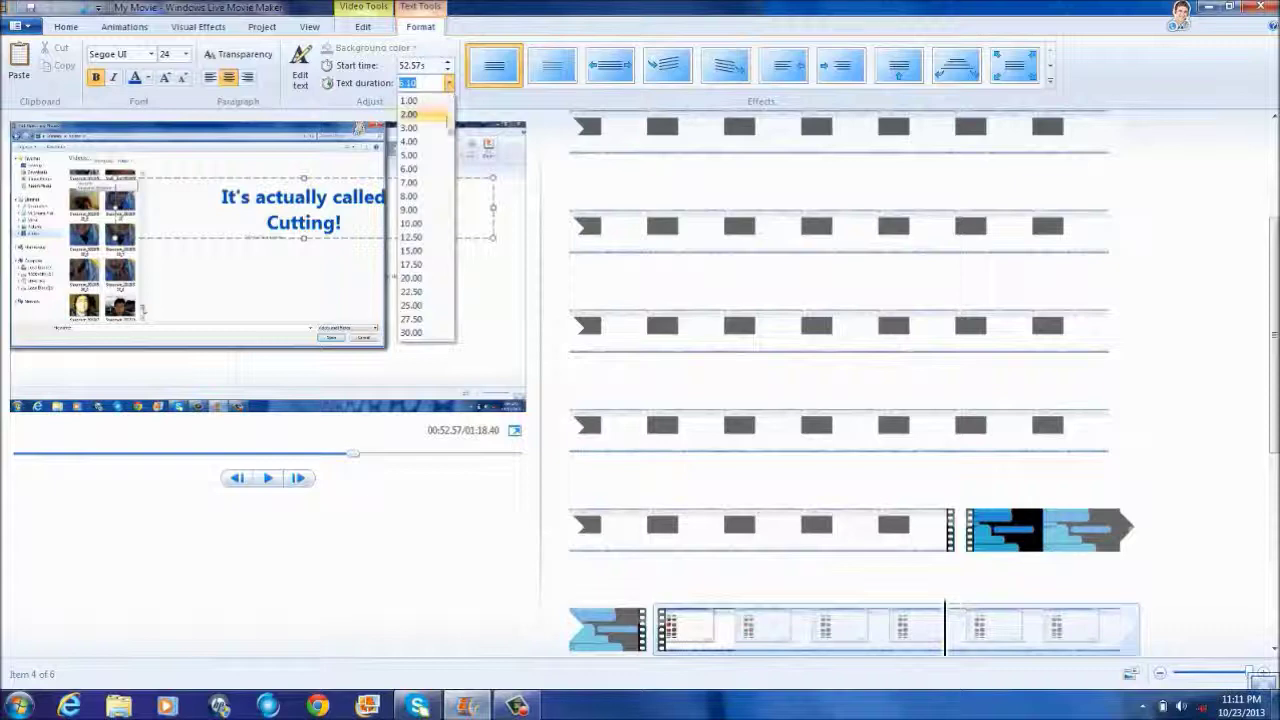
click(436, 134)
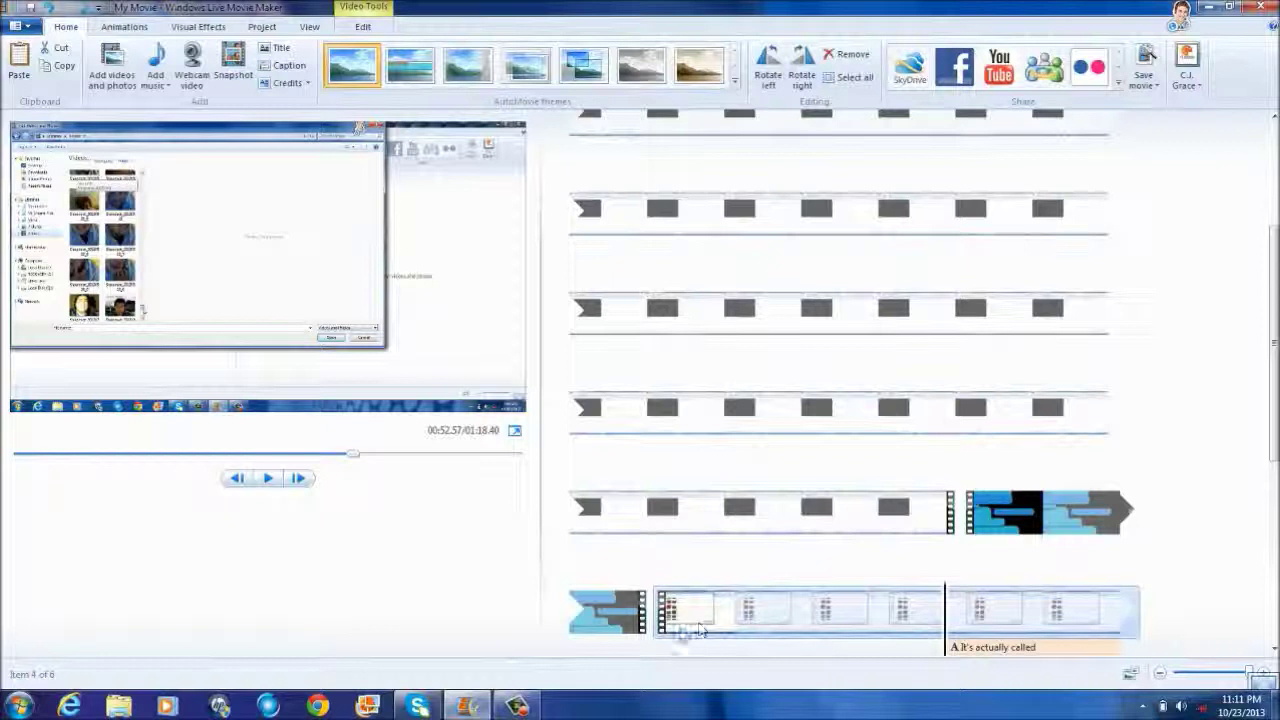
click(660, 610)
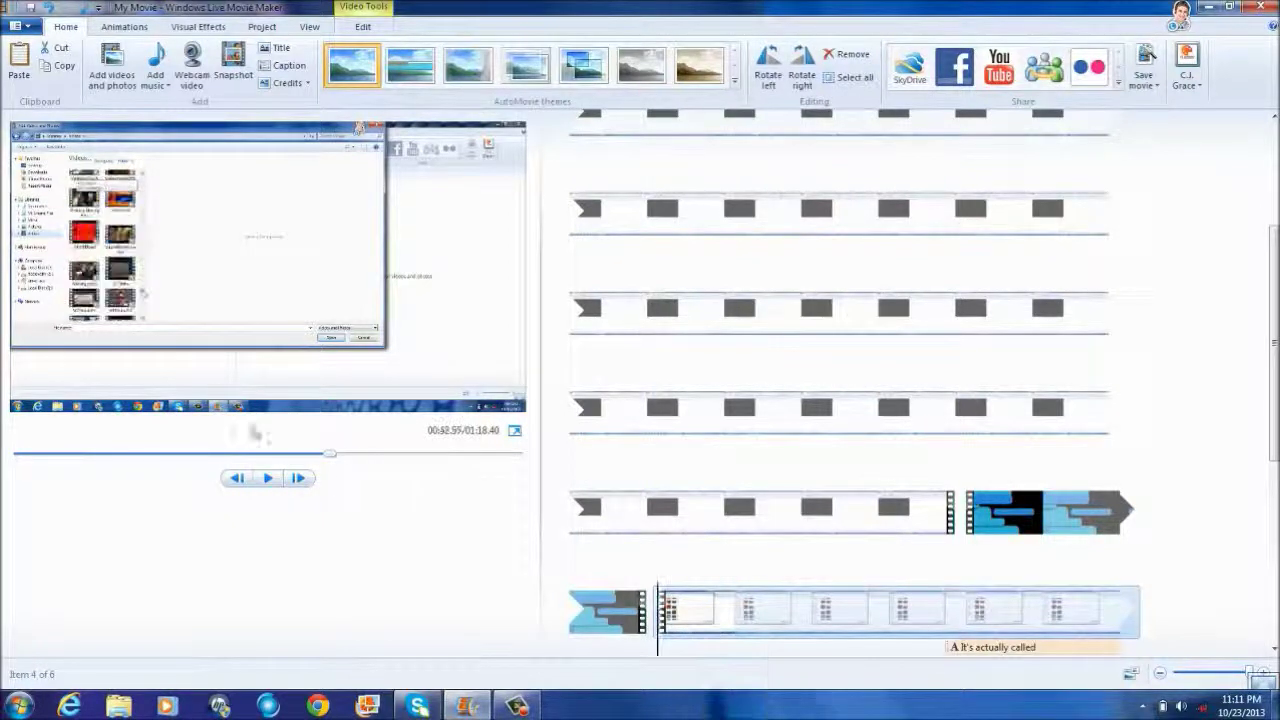
click(267, 482)
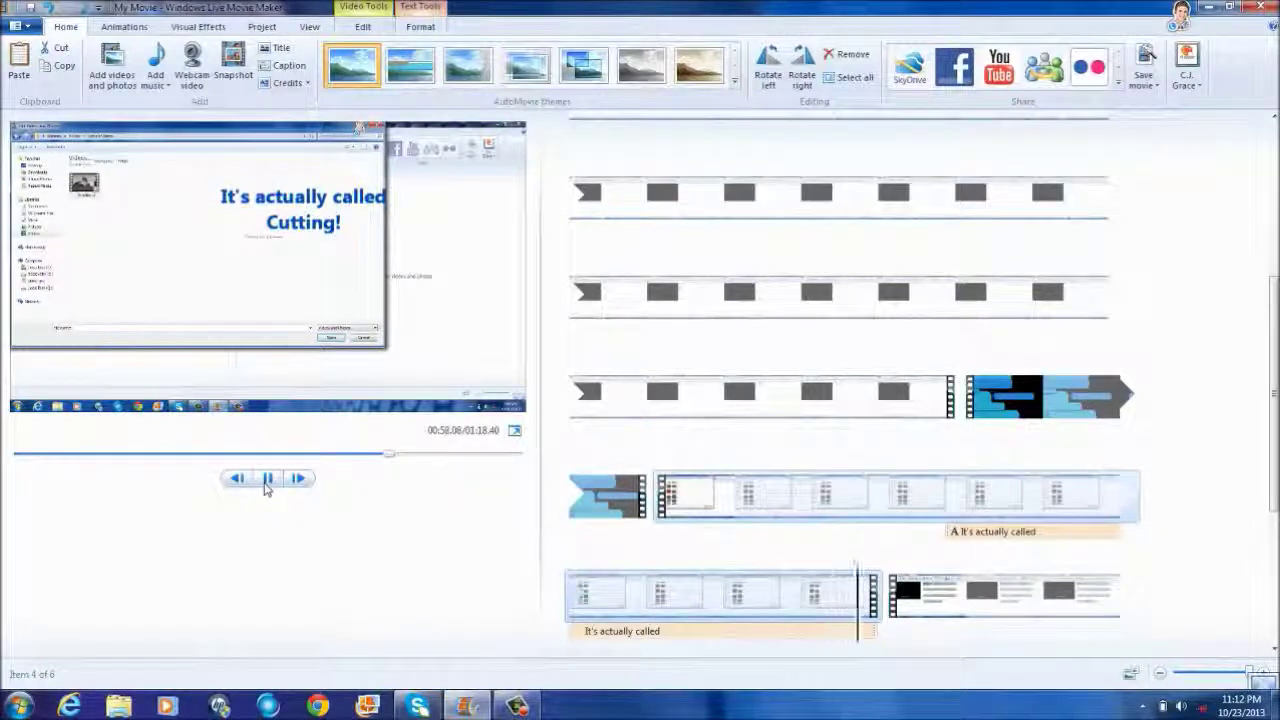
click(268, 479)
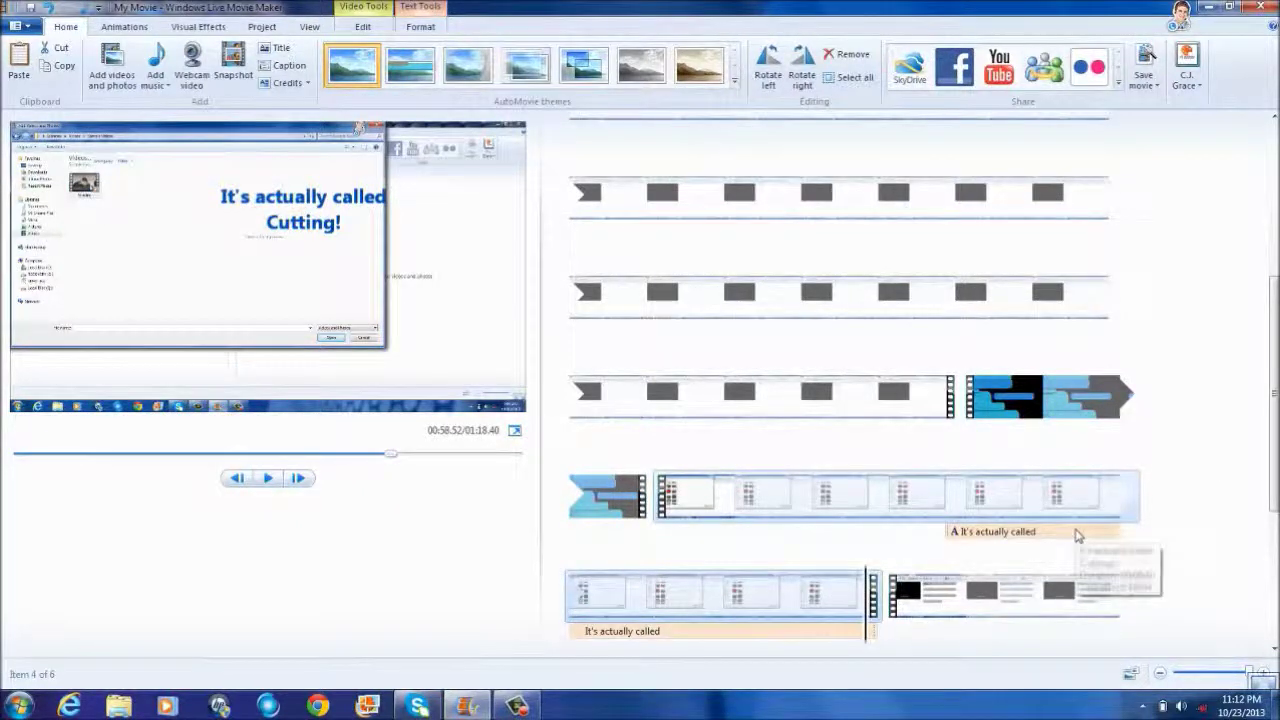
Set the text duration of the "It's actually called Cutting!" caption to 4.00 seconds.
click(1077, 534)
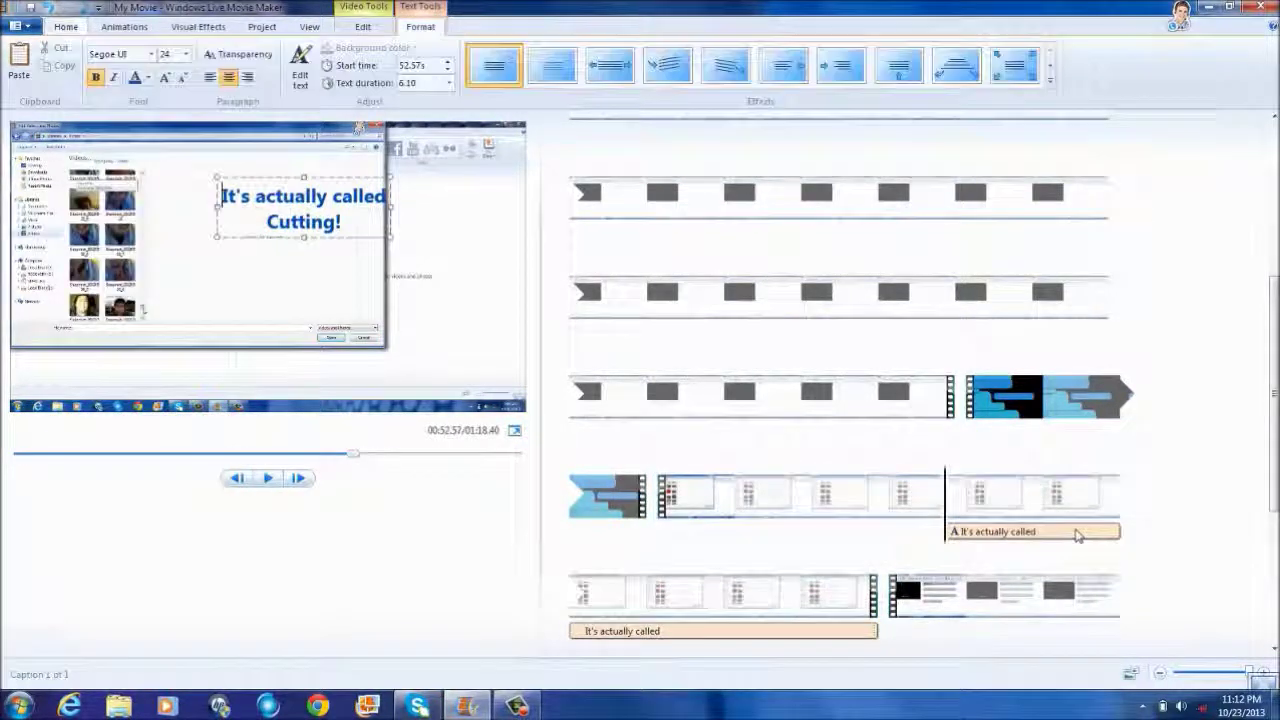
click(449, 84)
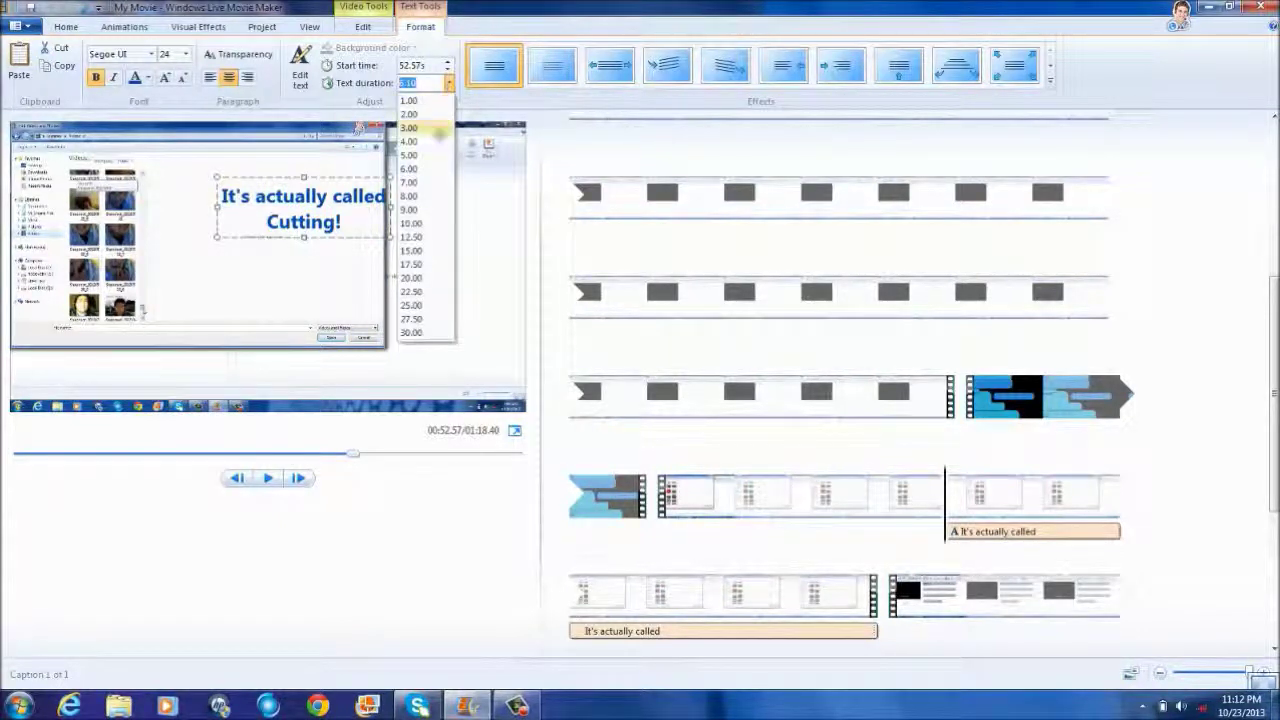
click(432, 143)
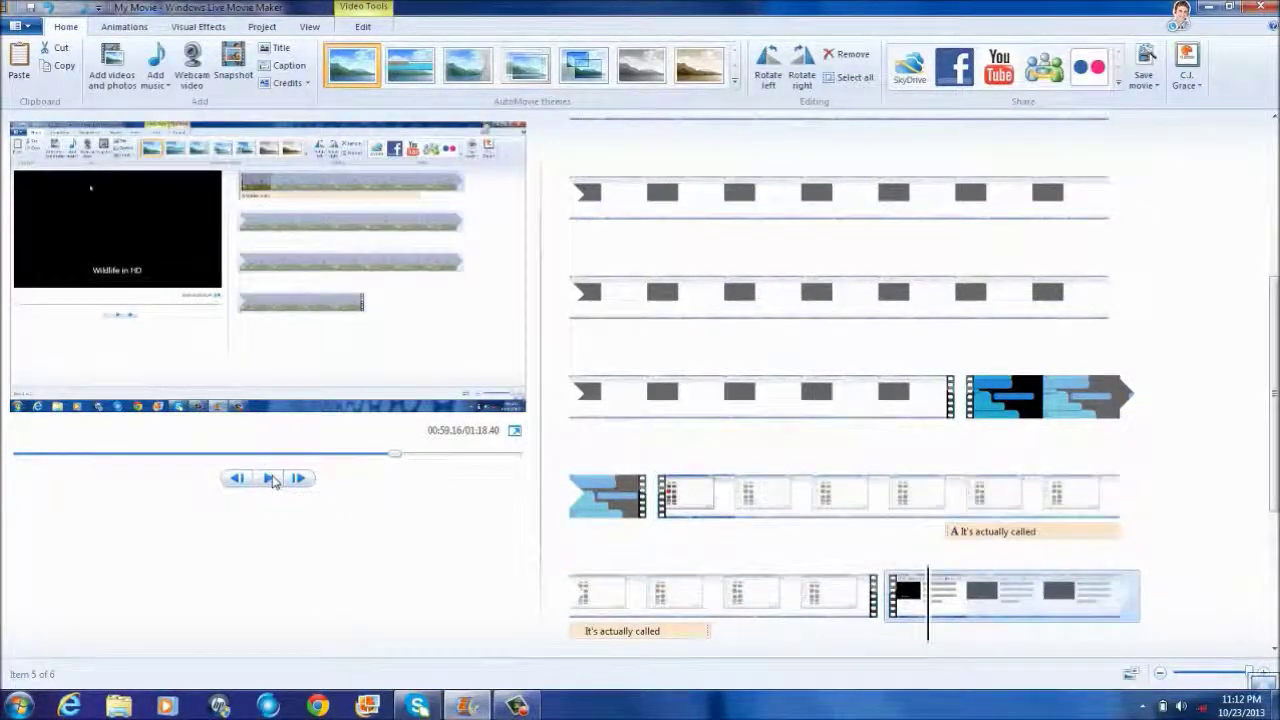
click(930, 615)
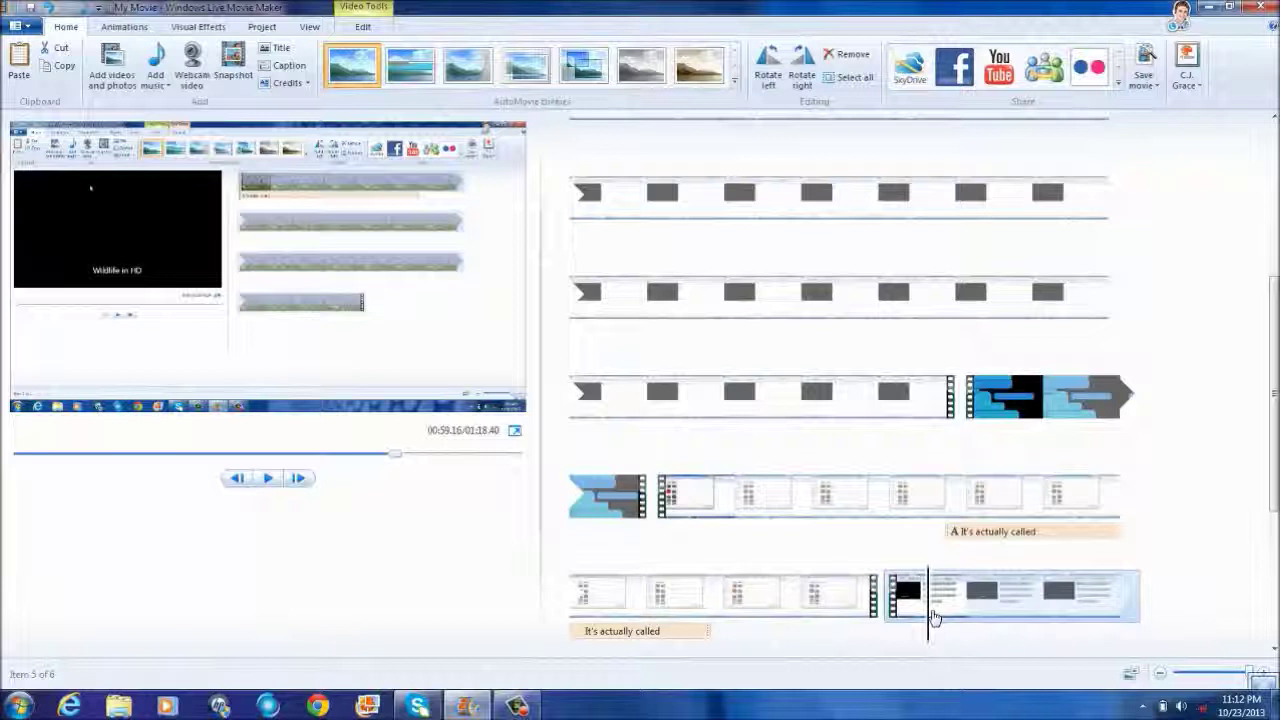
drag(930, 615, 880, 620)
click(112, 64)
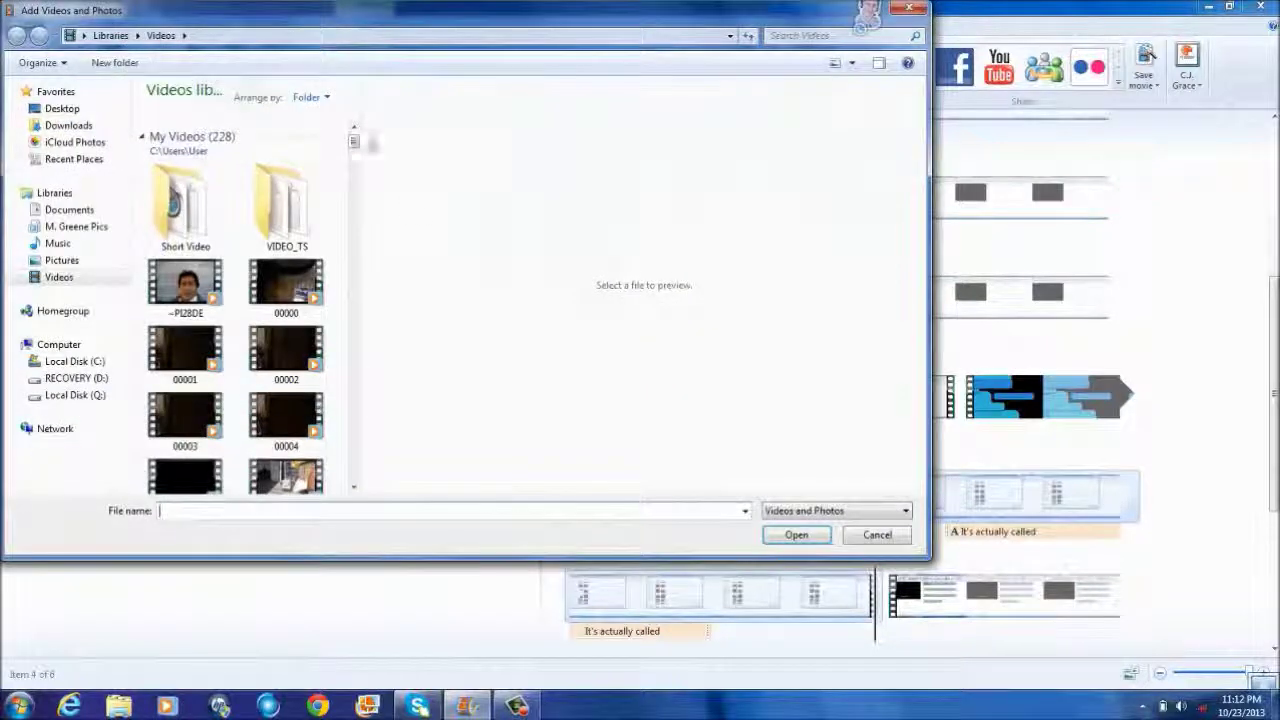
drag(355, 140, 367, 276)
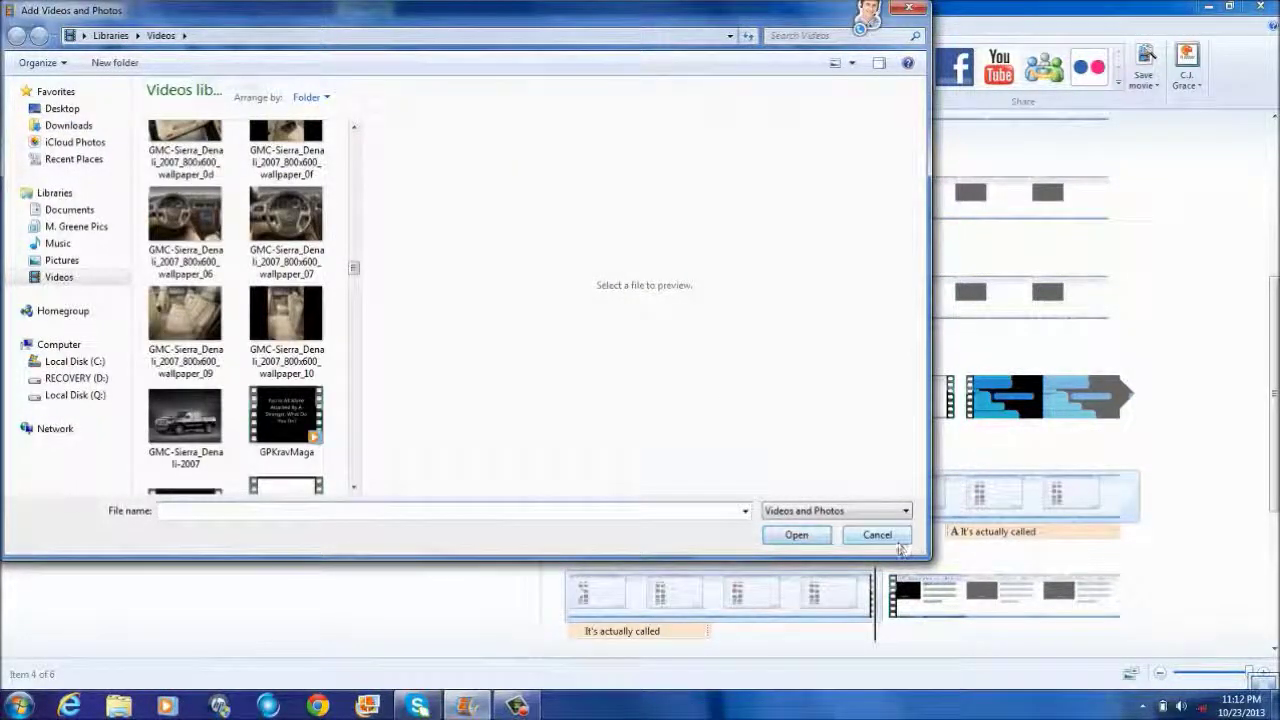
click(898, 544)
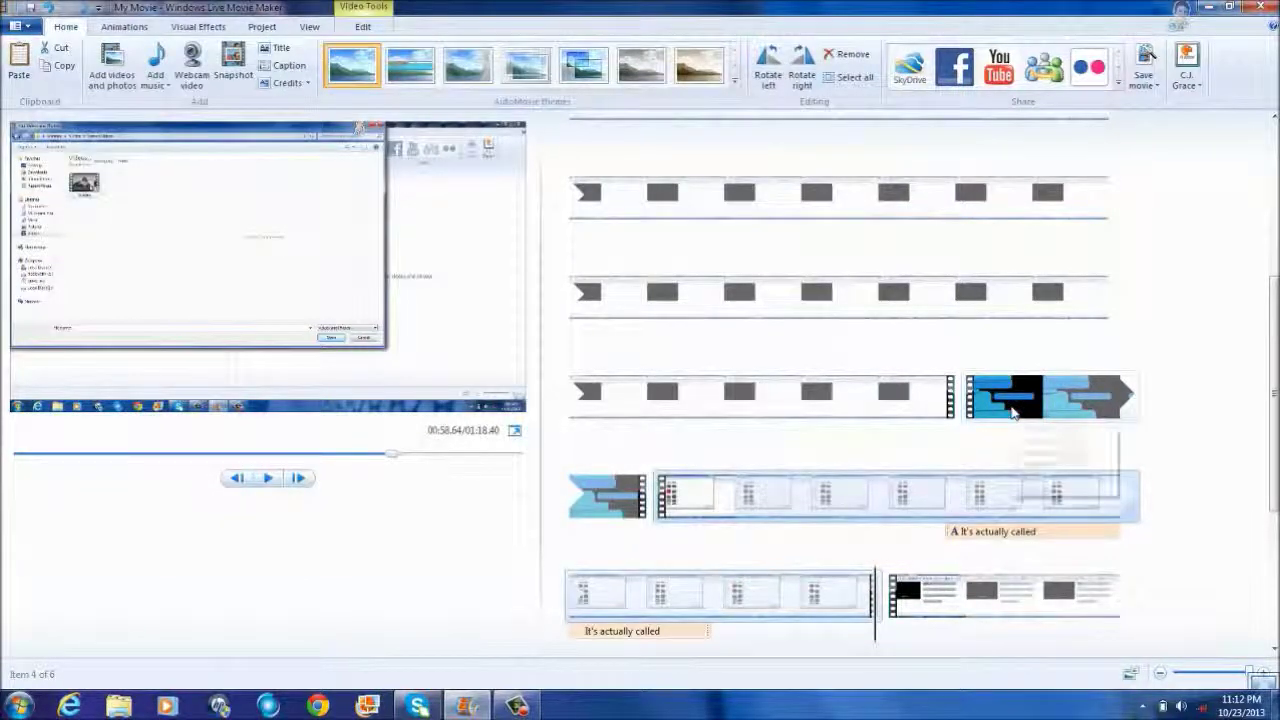
Copy the existing swoosh transition clip and paste it between the fourth and fifth clips, at 58.67 s.
right_click(1012, 415)
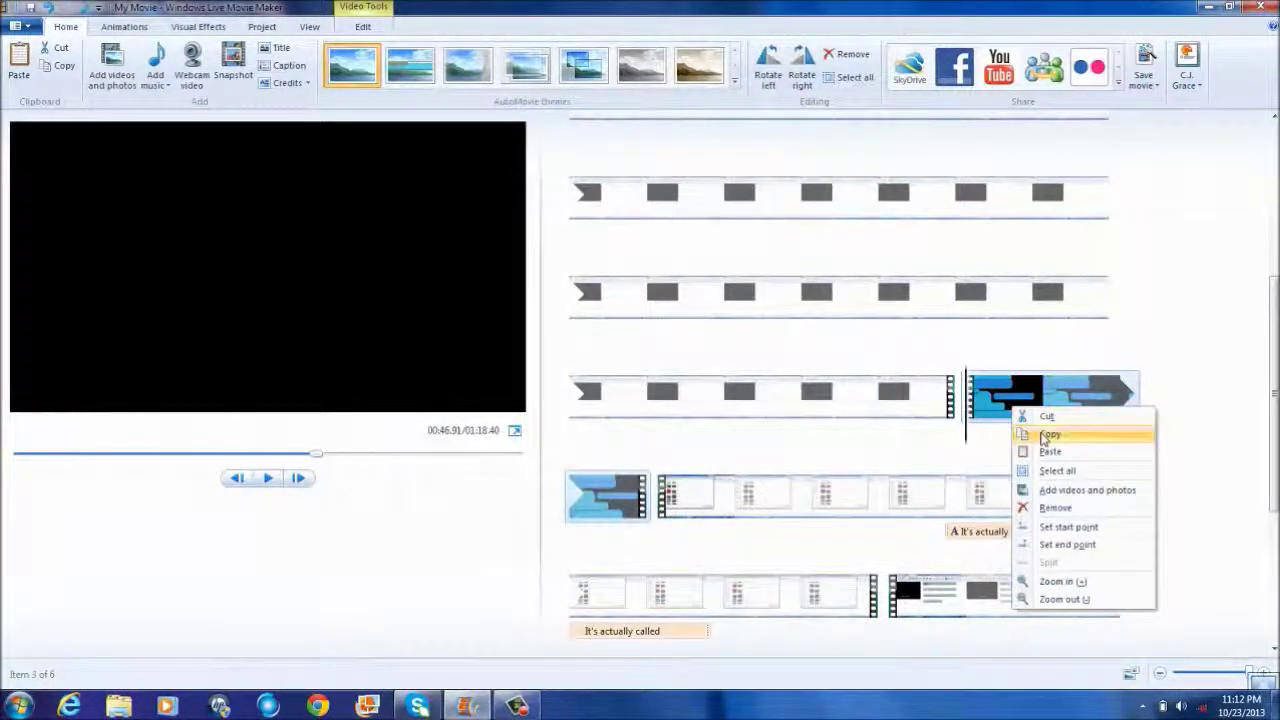
click(1046, 435)
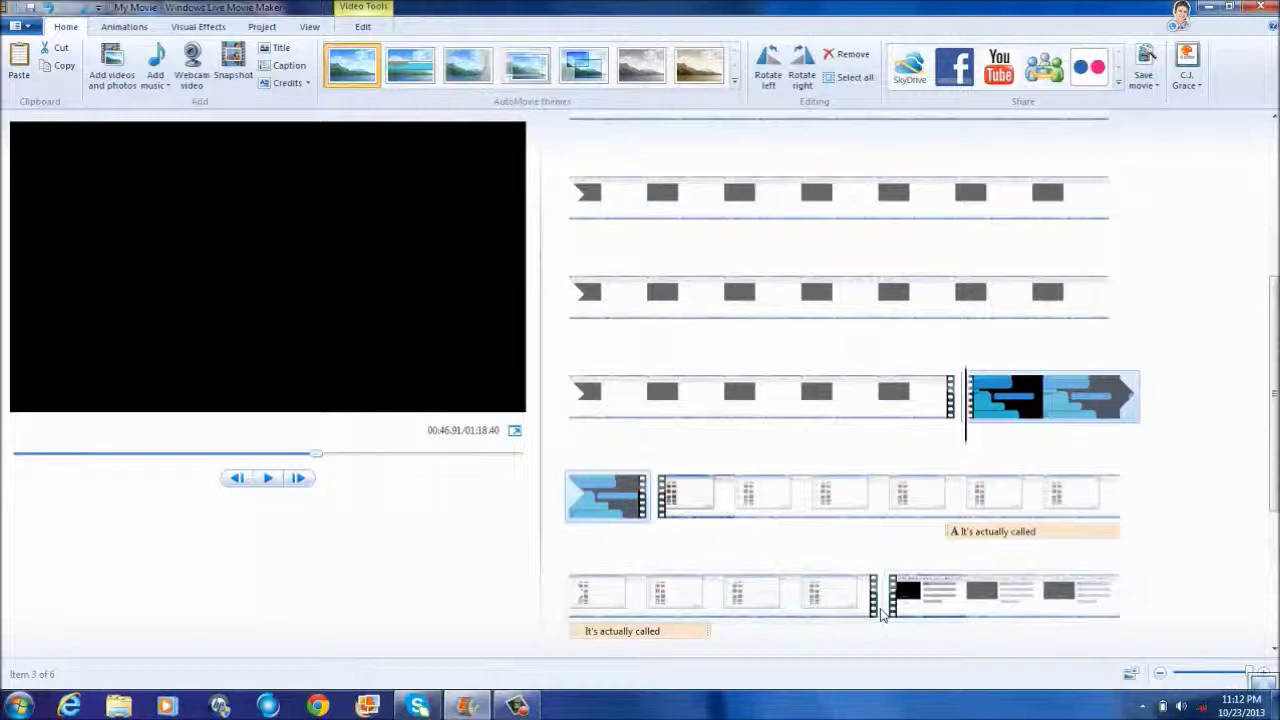
click(800, 600)
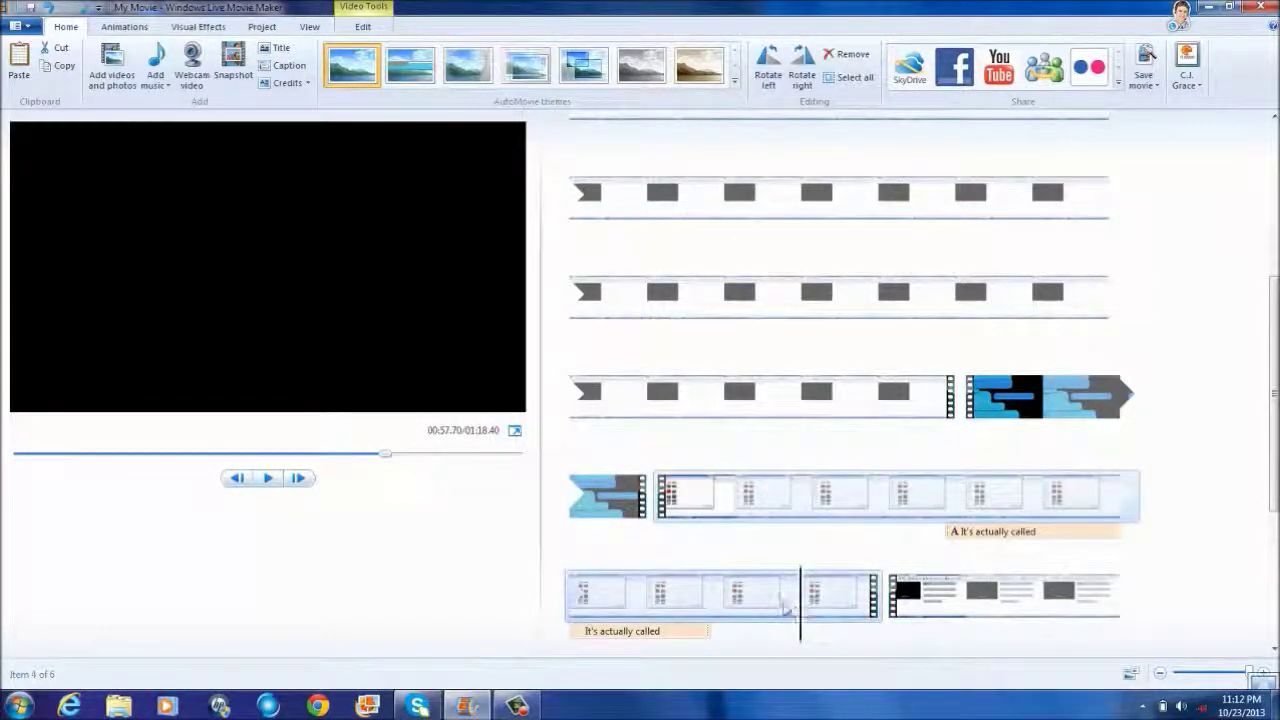
drag(800, 610, 886, 613)
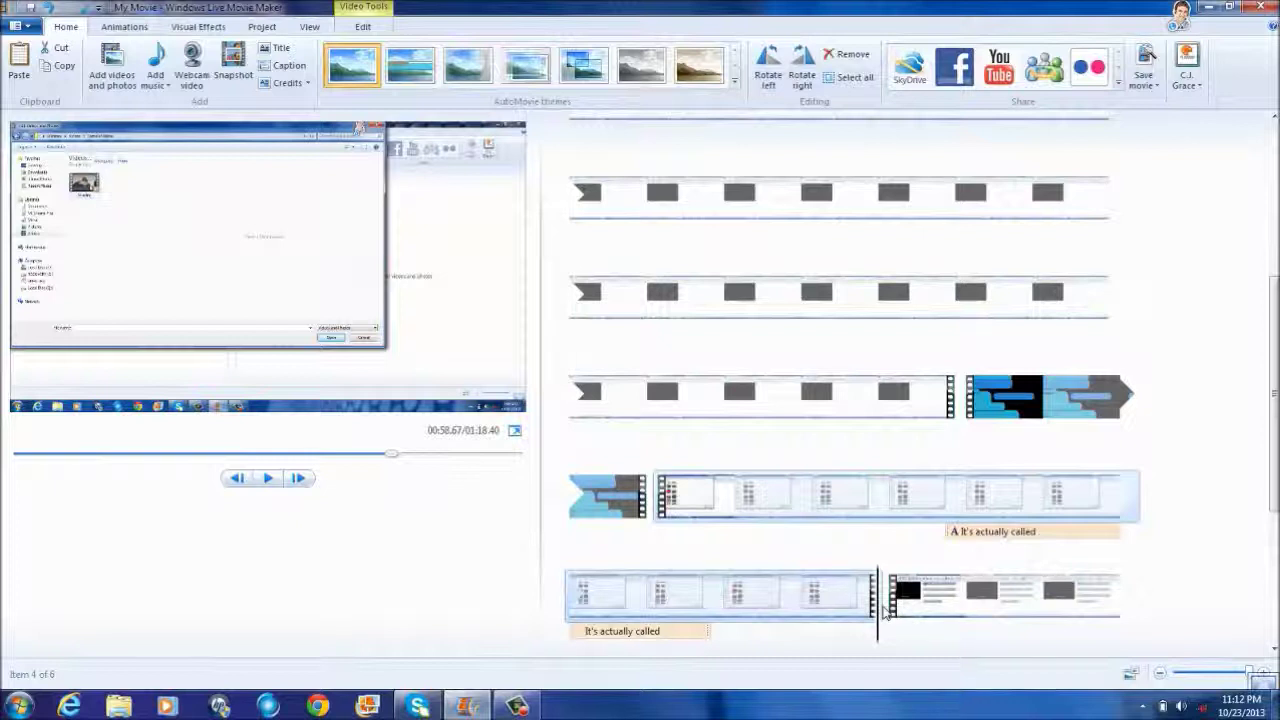
right_click(884, 612)
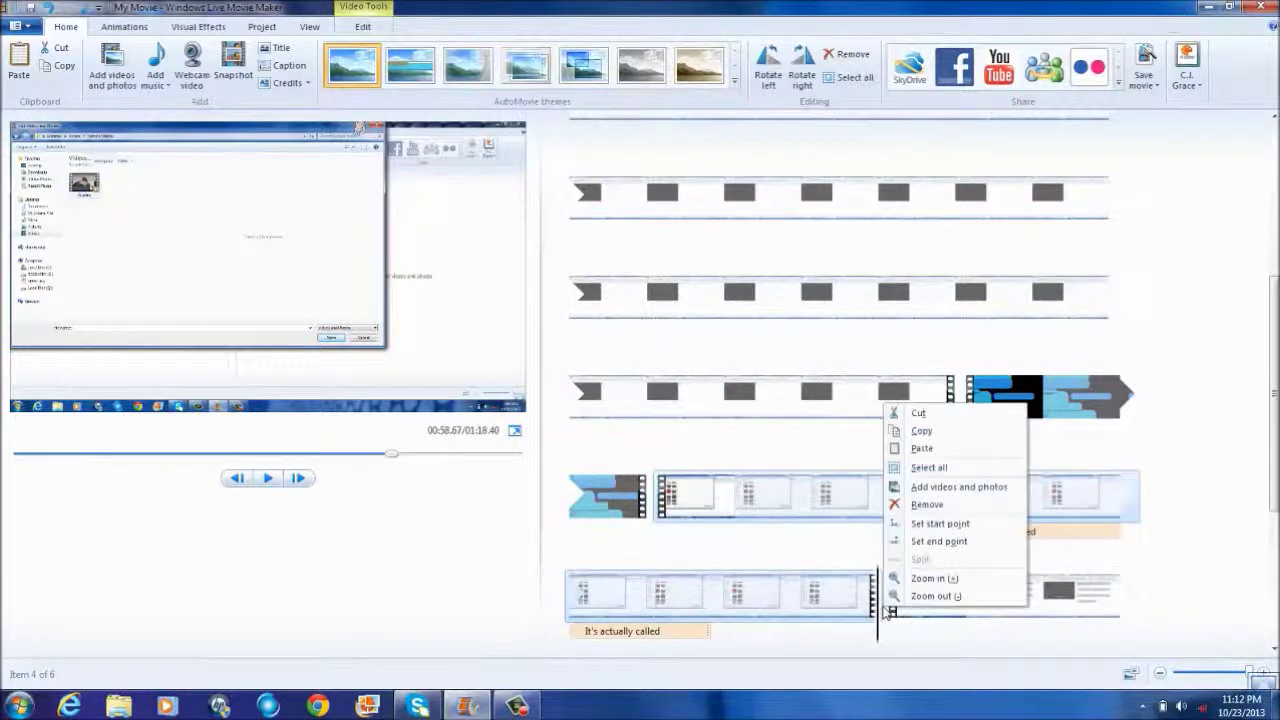
click(922, 449)
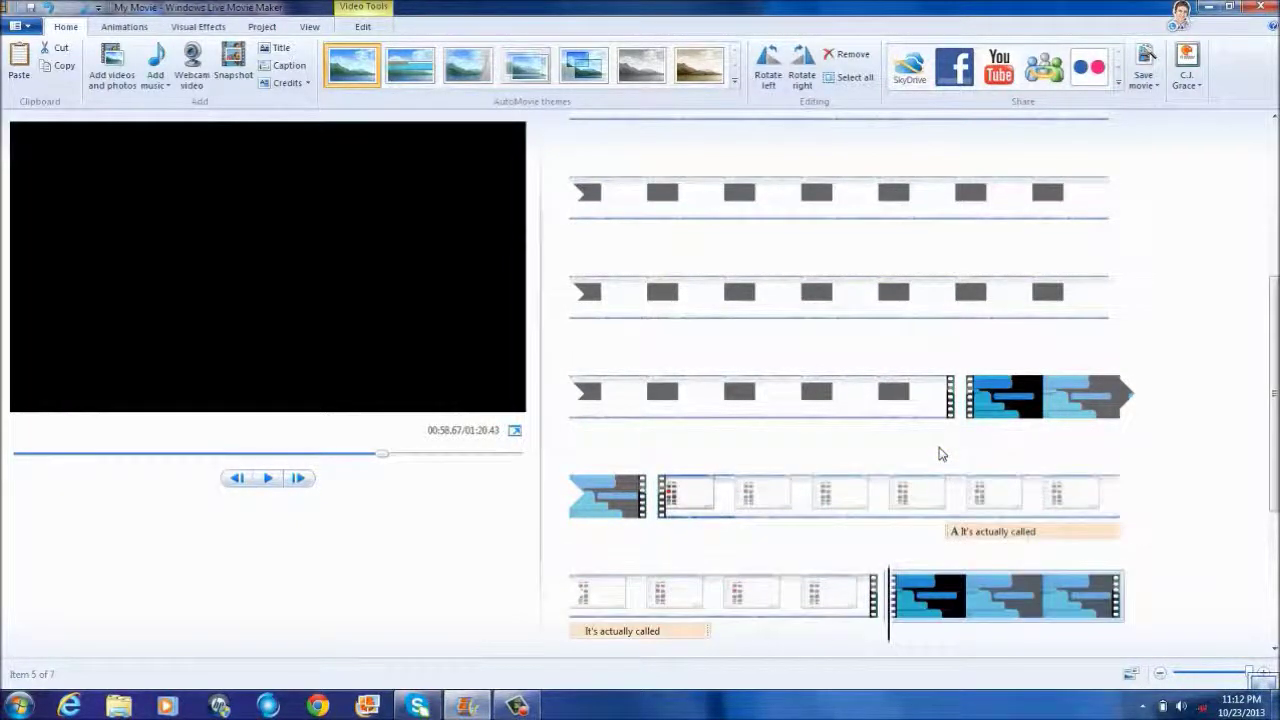